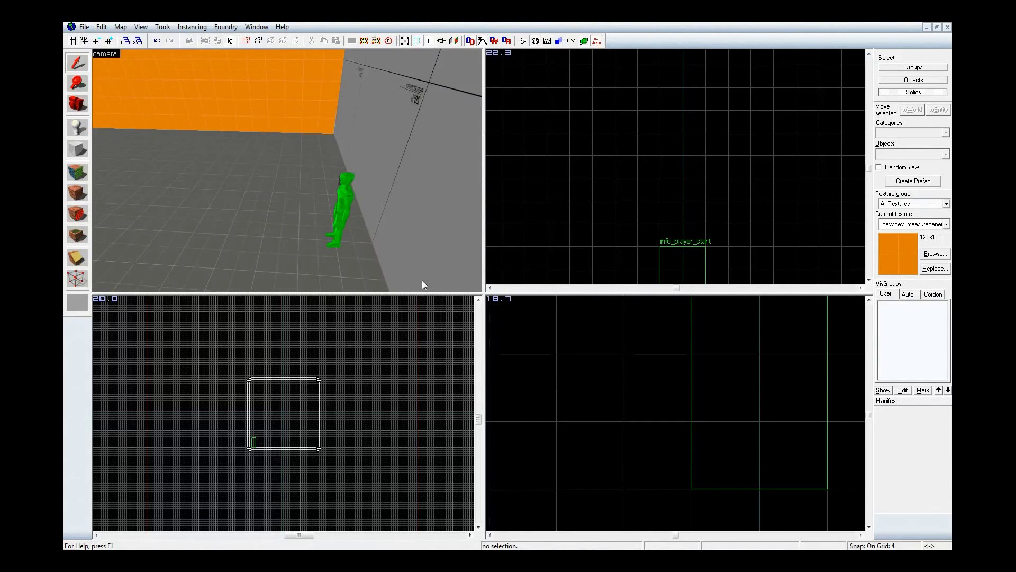
Step: Place a prop_weighted_cube entity on the floor beside the player start
key("z")
key("z")
key("shift+e")
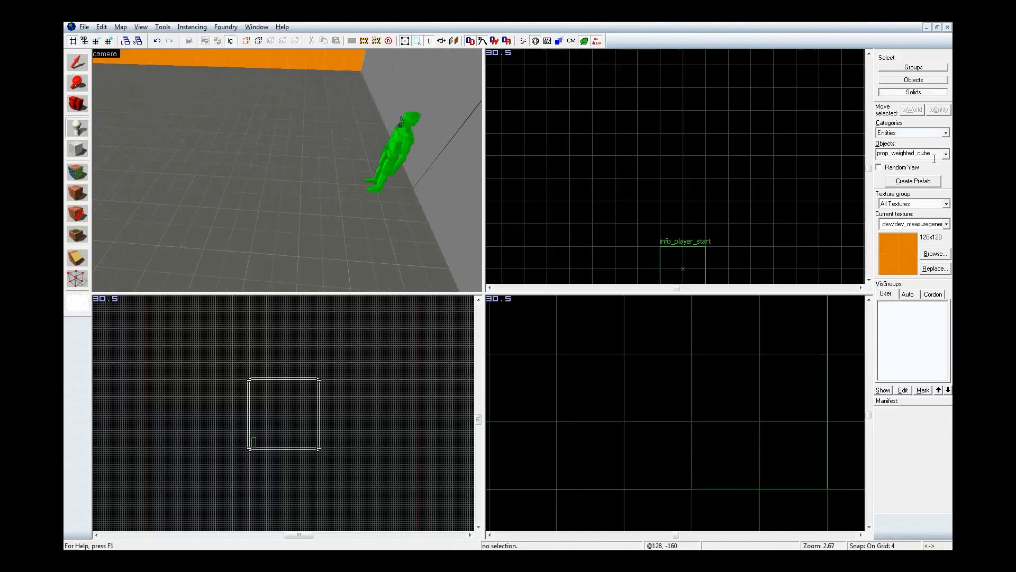
left_click(400, 264)
scroll(749, 124, "down", 2)
key("shift+s")
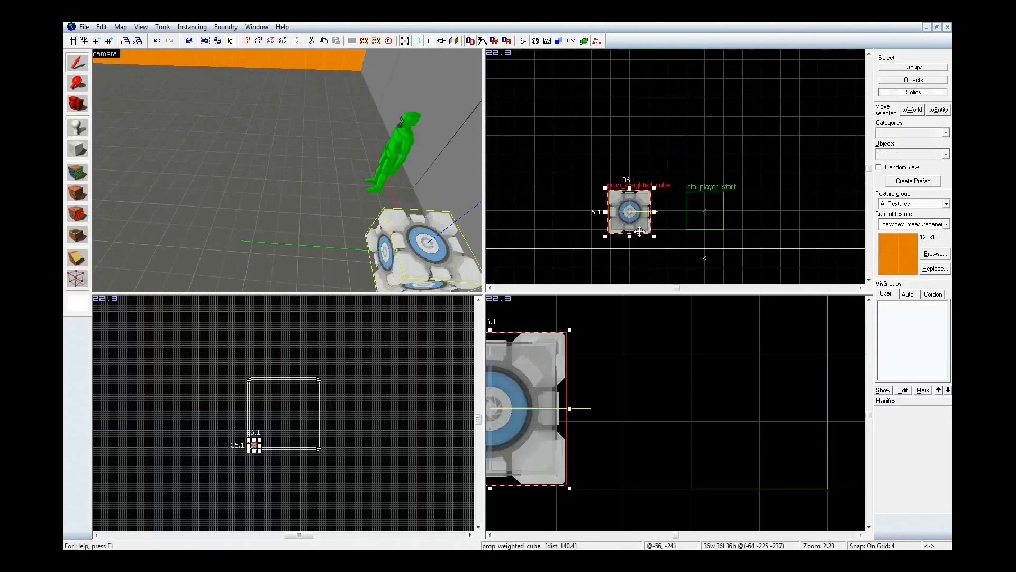
scroll(689, 215, "up", 1)
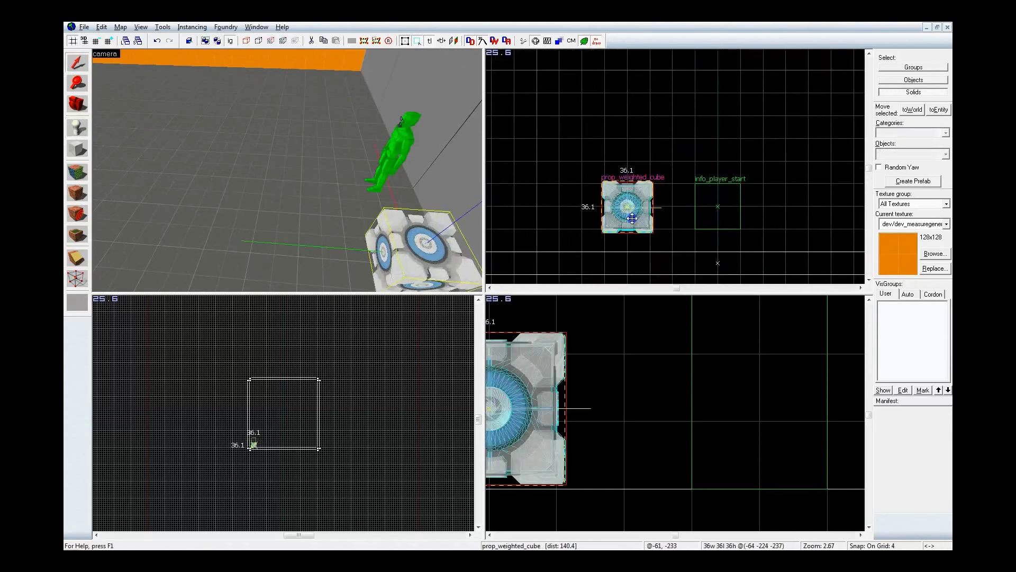
left_click(710, 150)
Step: Place a prop_button entity on the floor in front of the cube and copy it to form a row of three
key("shift+e")
left_click(920, 153)
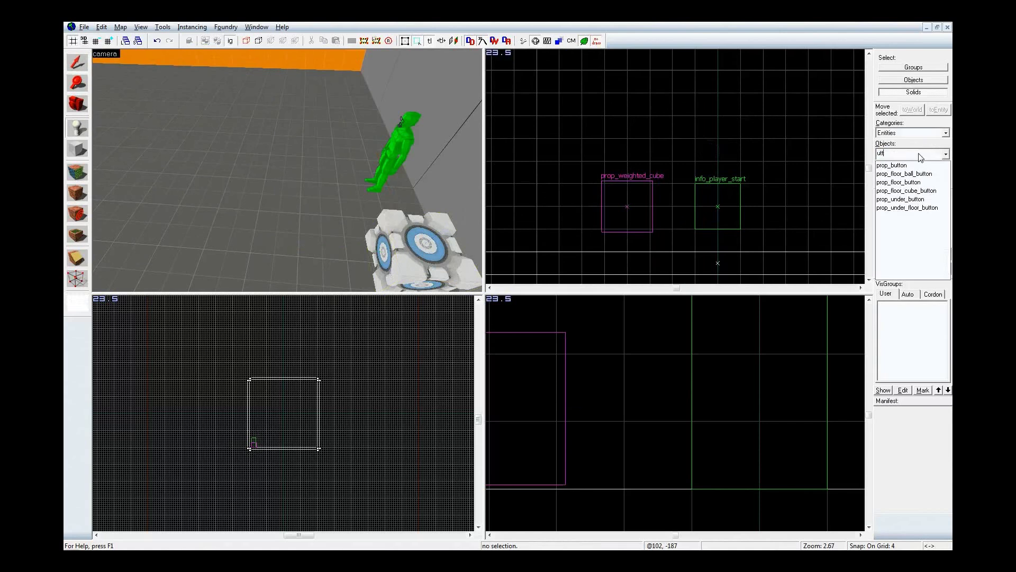
left_click(918, 166)
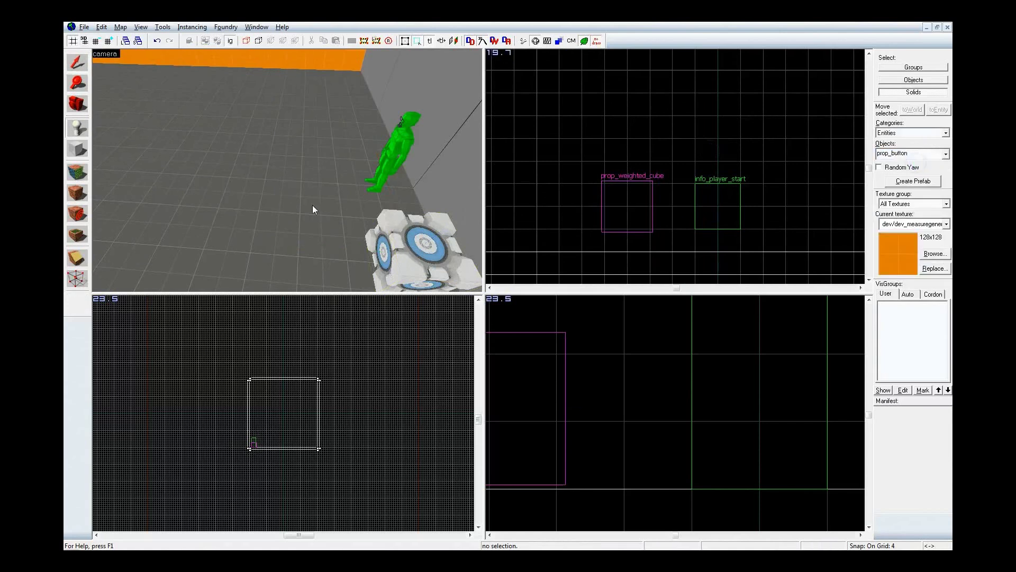
left_click(259, 185)
key("shift+s")
scroll(725, 137, "up", 1)
mouse_move(720, 83)
left_mouse_down()
mouse_move(720, 113)
mouse_move(697, 133)
mouse_move(578, 116)
mouse_move(823, 128)
left_mouse_up()
left_click(720, 115)
Step: Select all three buttons together and set their Delay Before Reset to 5
key("z")
key("w")
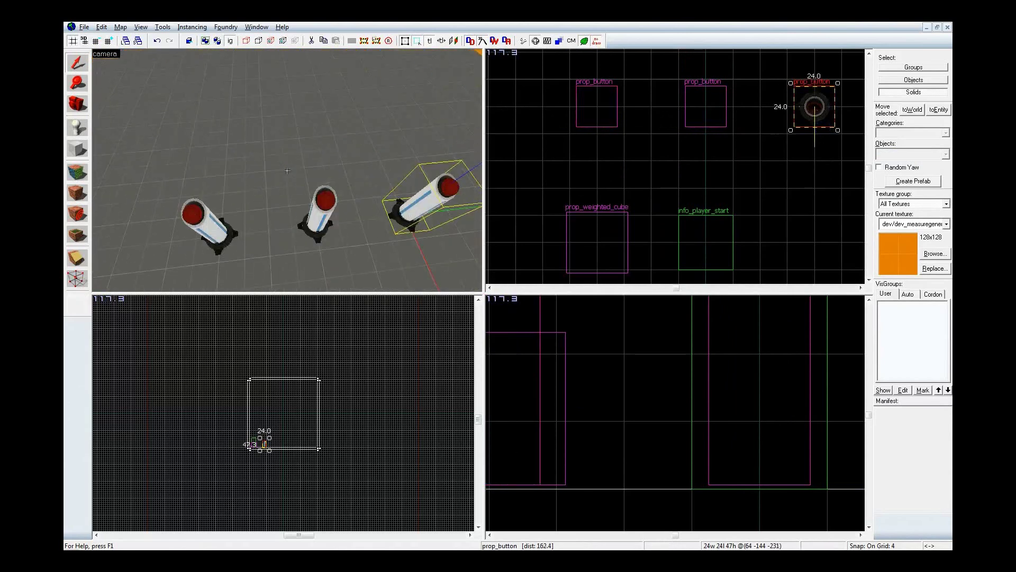
key("d")
key("a")
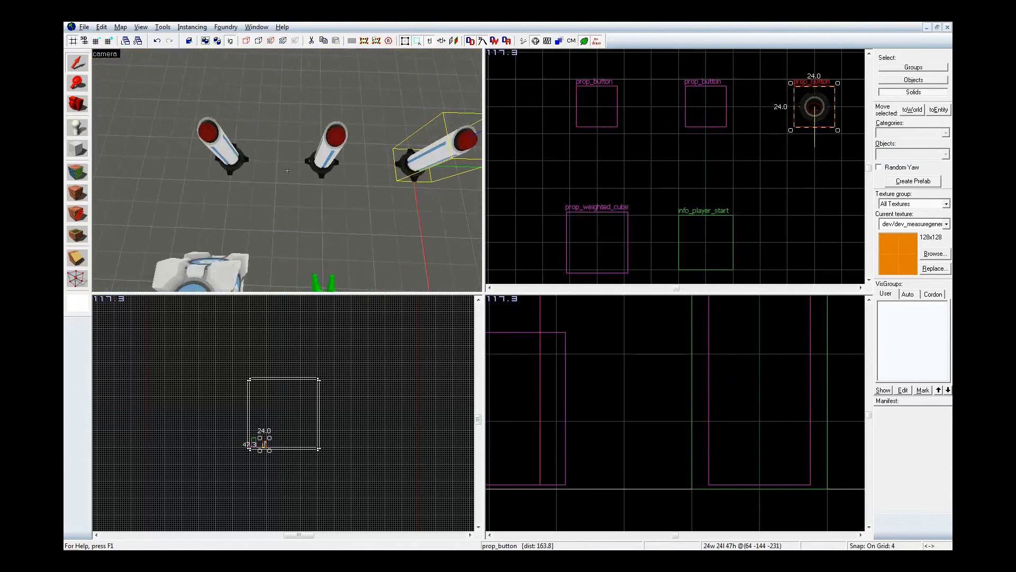
left_click(324, 139, "ctrl")
left_click(215, 142, "ctrl")
key("alt+Return")
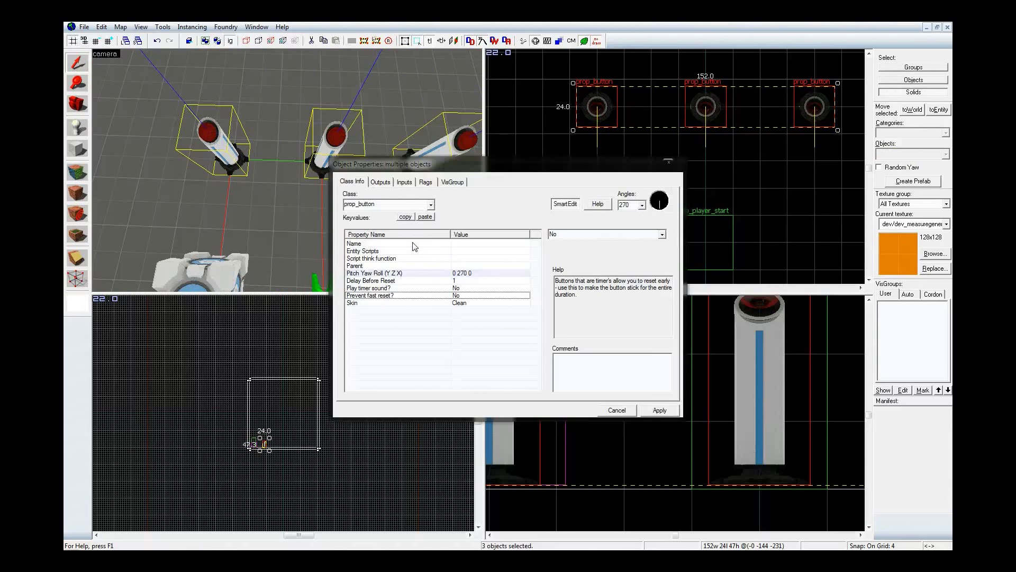
left_click(458, 280)
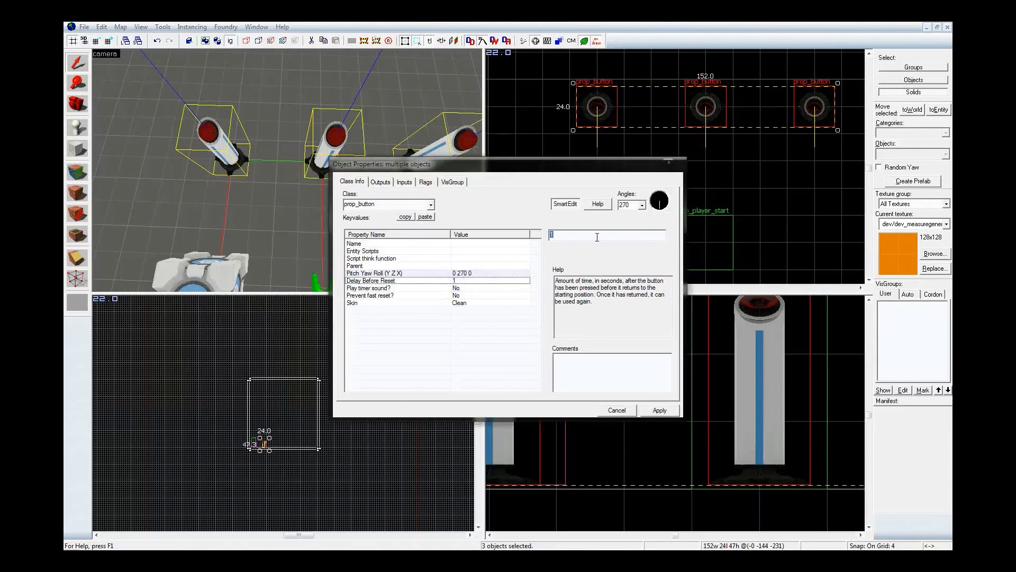
type("5")
Step: Set Play timer sound and Prevent fast reset to Yes for all three buttons, apply the changes and close the properties
left_click(474, 288)
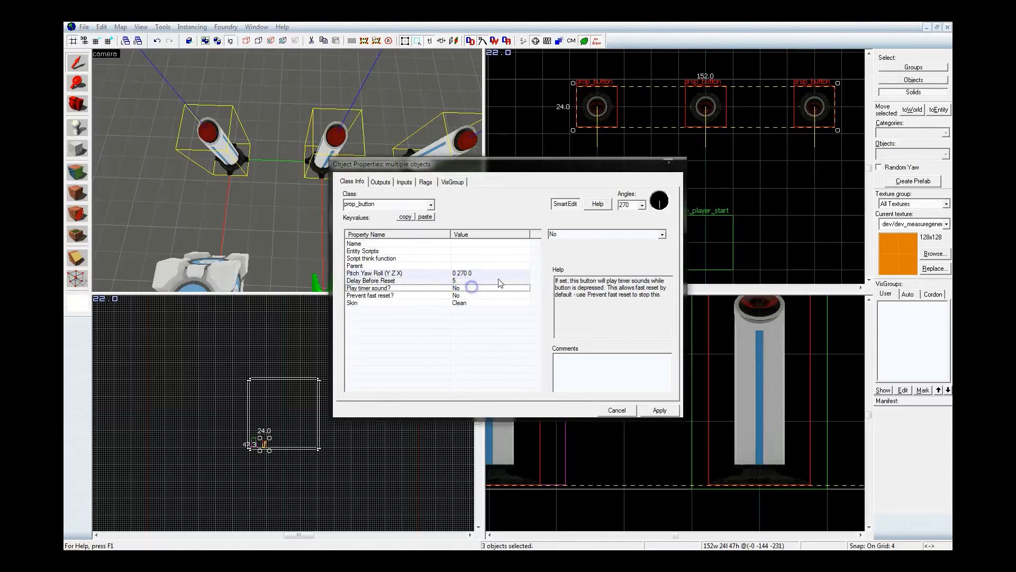
left_click(662, 234)
left_click(629, 252)
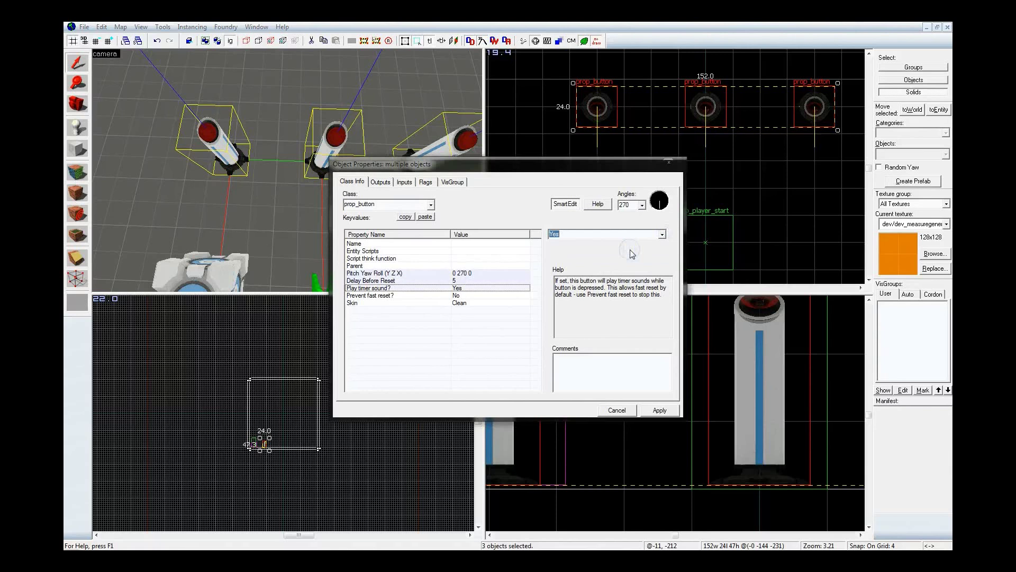
left_click(460, 295)
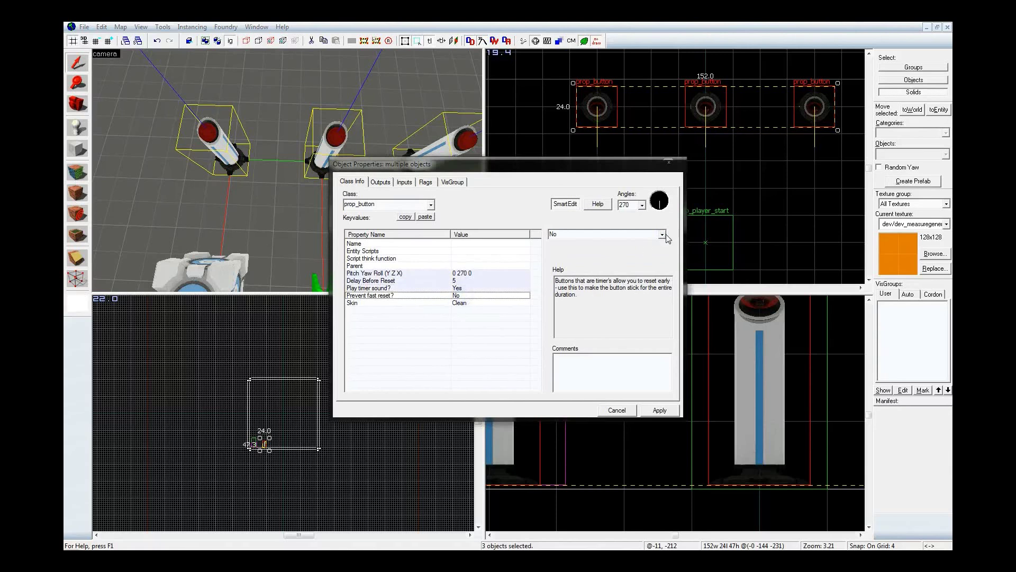
left_click(662, 234)
left_click(626, 251)
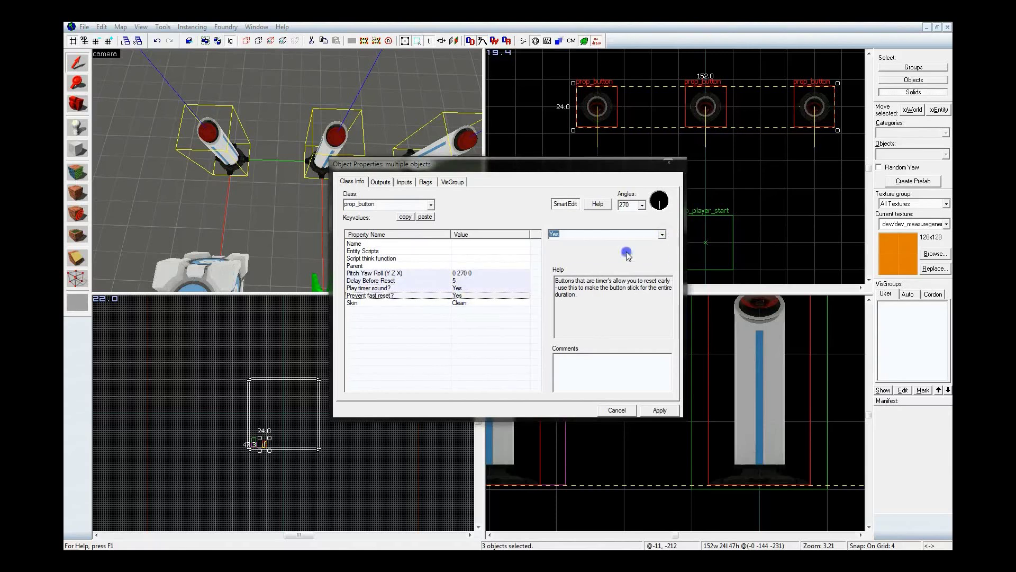
left_click(659, 411)
left_click(659, 411)
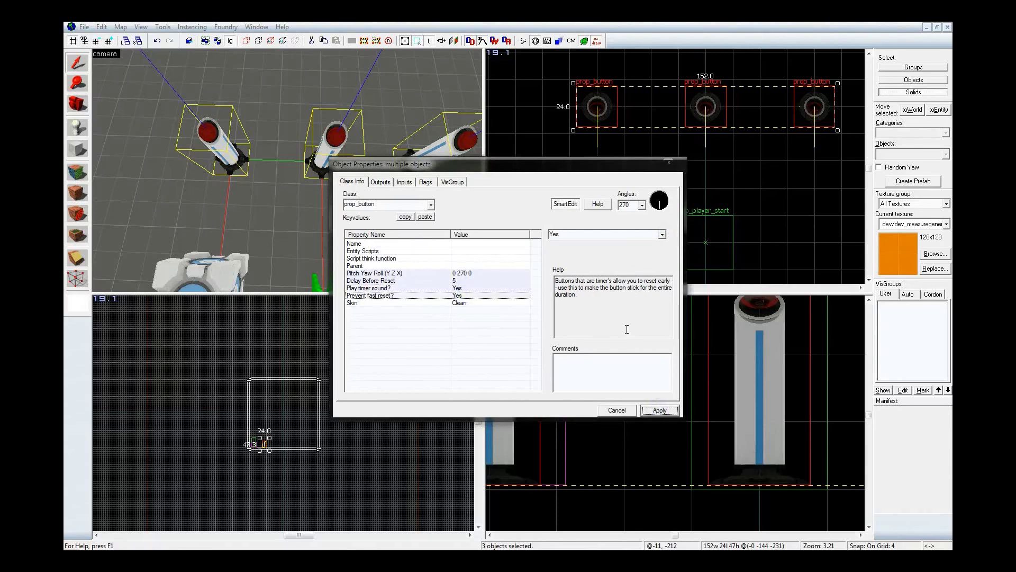
left_click(225, 148)
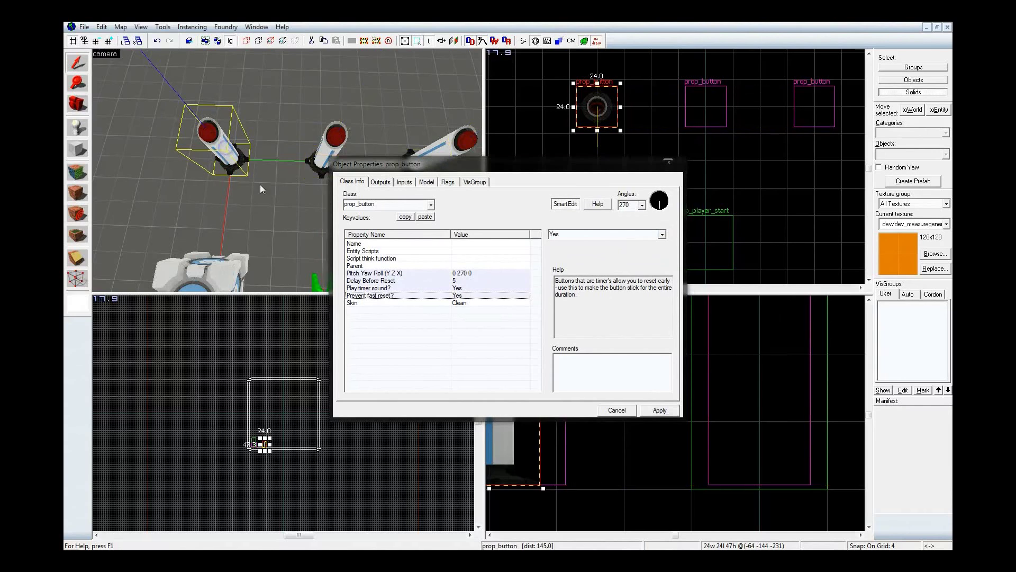
left_click(676, 169)
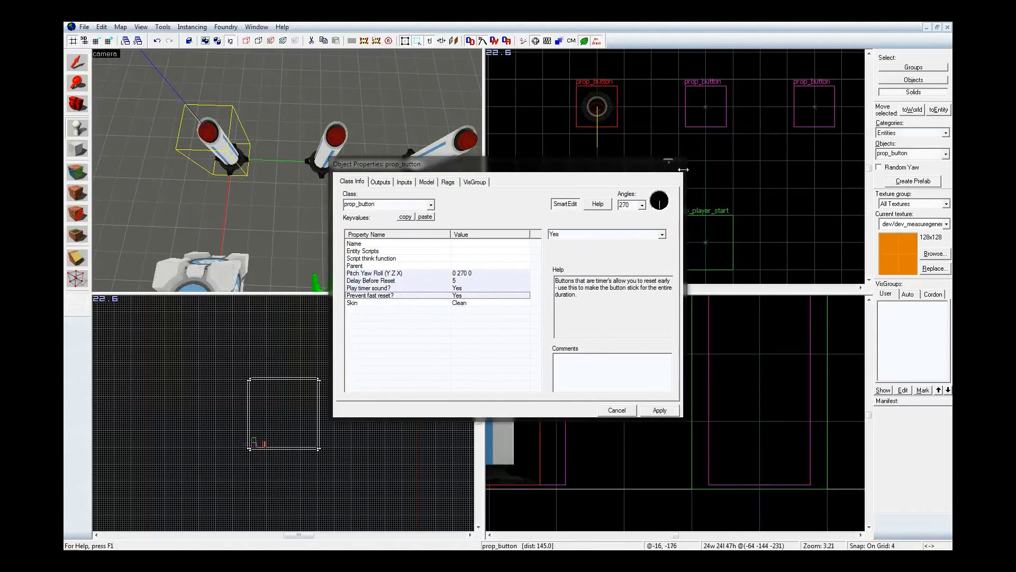
left_click(669, 162)
Step: Place a point_servercommand entity on the floor between the middle button and the player start
left_click(924, 154)
type("point_servercommand")
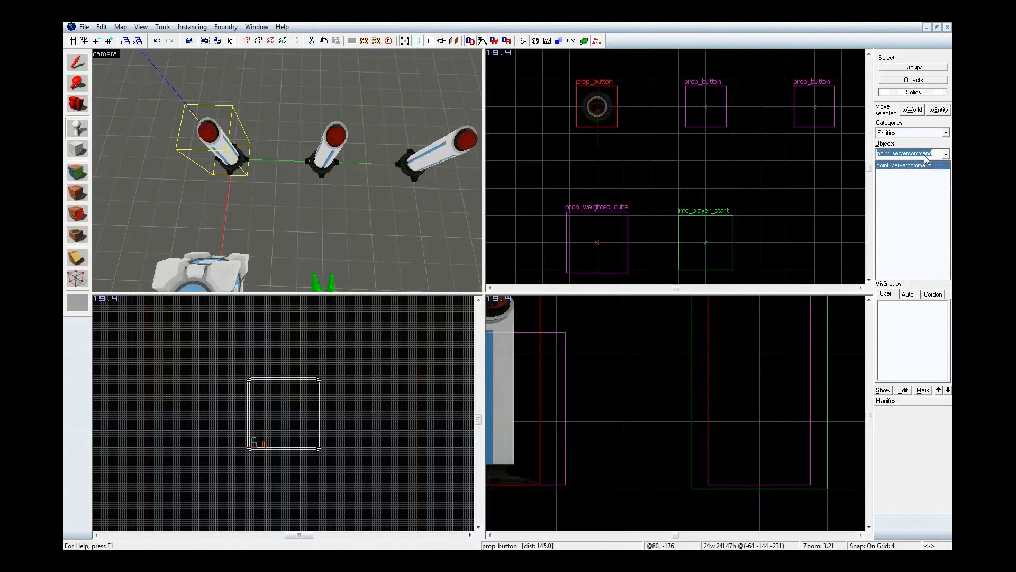
key("Return")
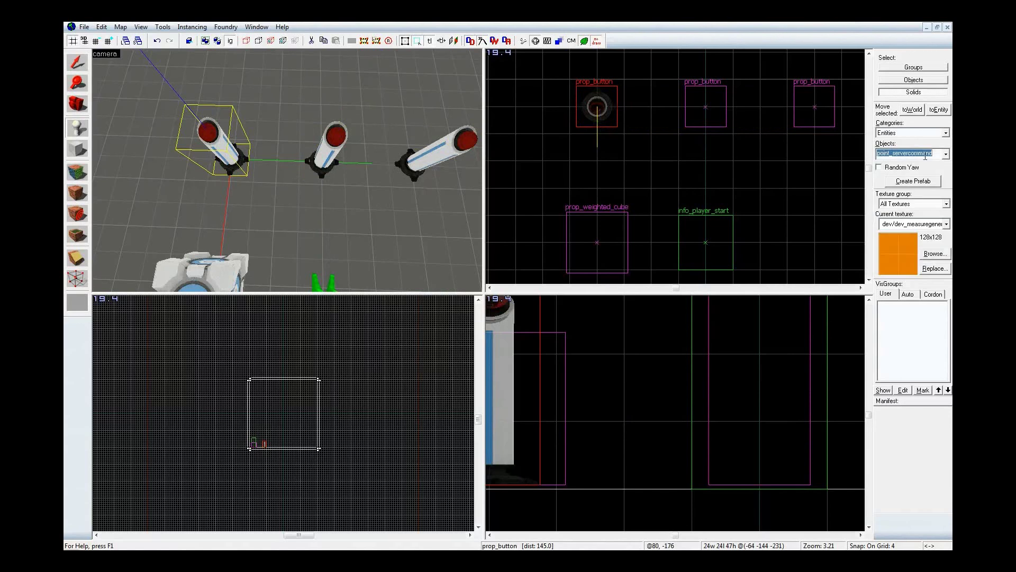
left_click(325, 212)
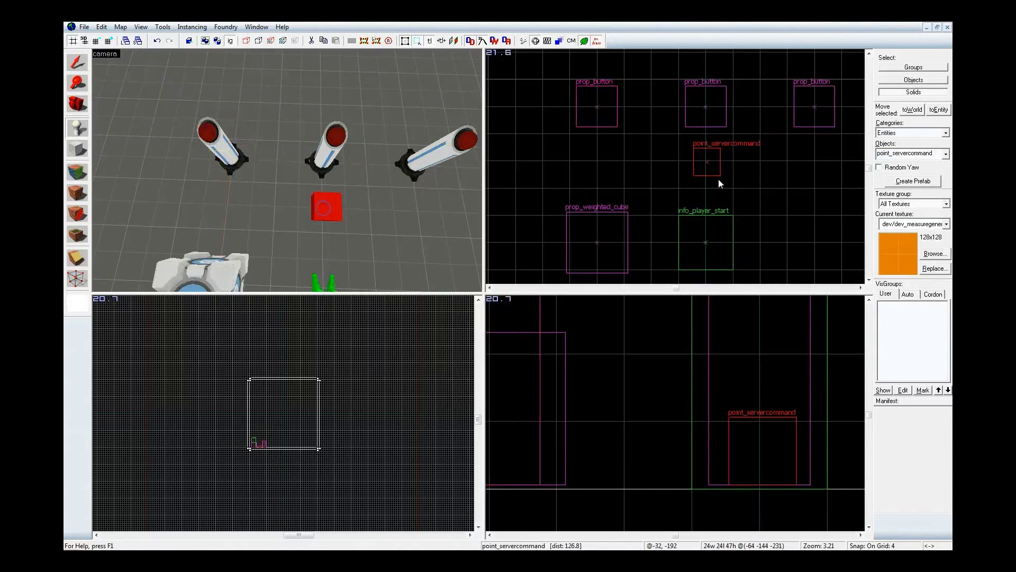
key("shift+s")
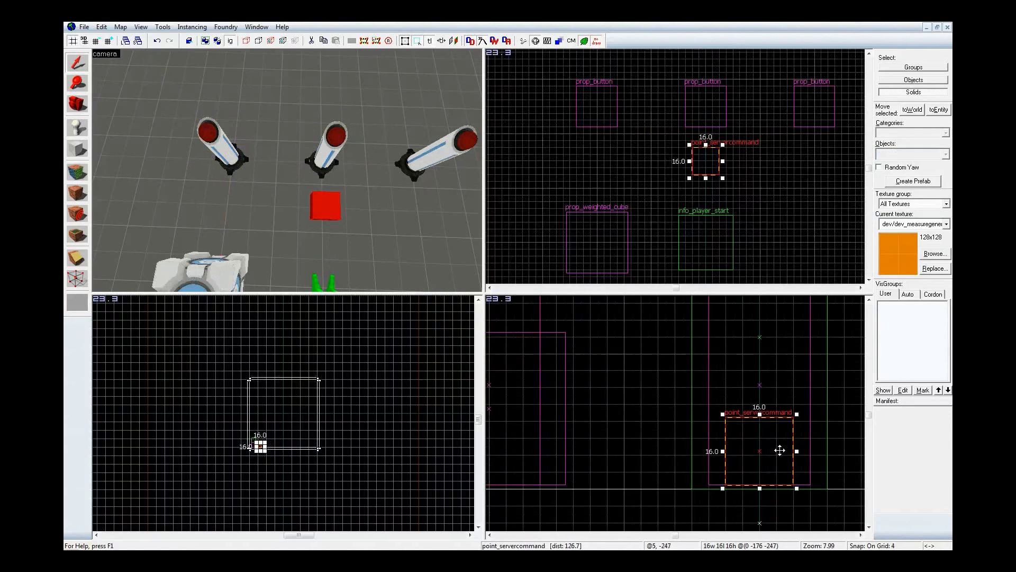
Step: Lower the point_servercommand entity by about 1 unit and set the grid snap to 16
left_click_drag(775, 449, 776, 454)
key("bracketright")
key("bracketright")
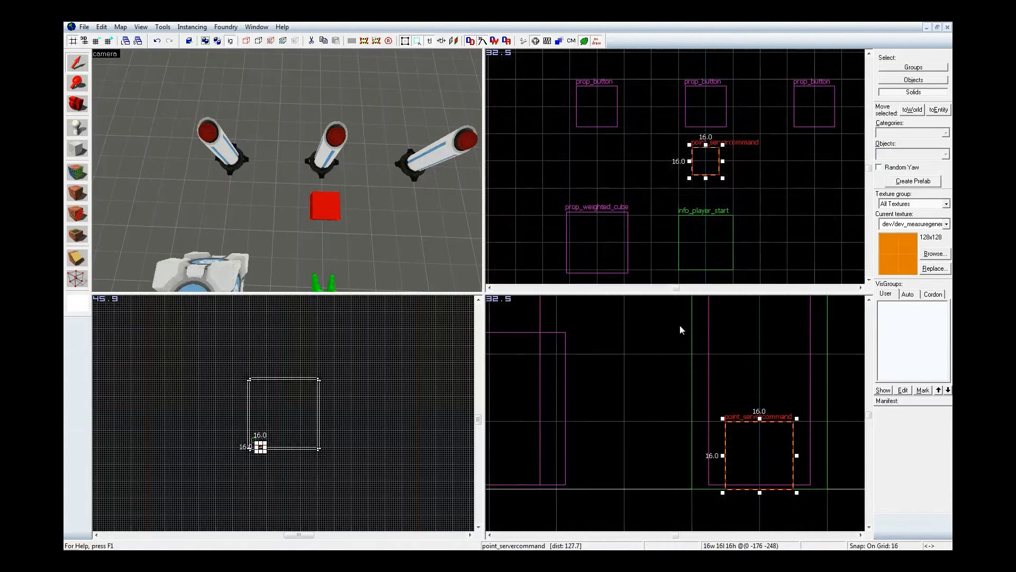
Step: Name the point_servercommand entity ServerCommander
key("alt+Return")
left_click(623, 236)
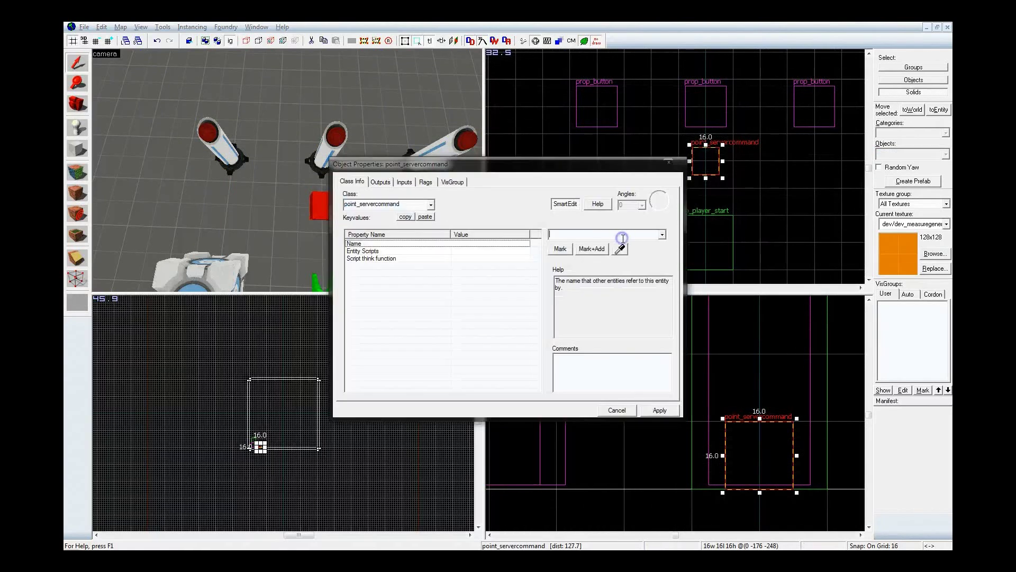
type("ServerCo")
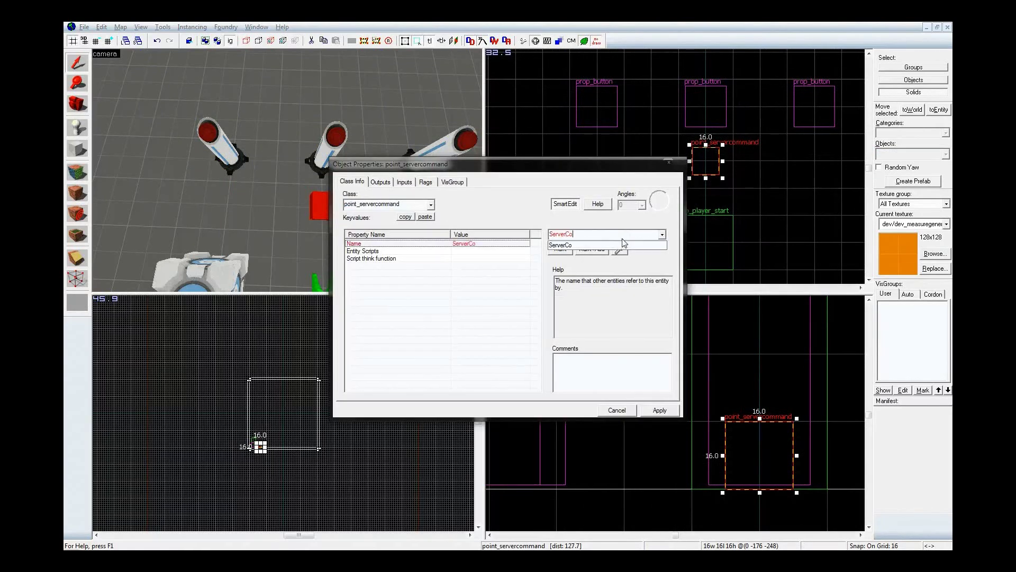
type("mmander")
key("Return")
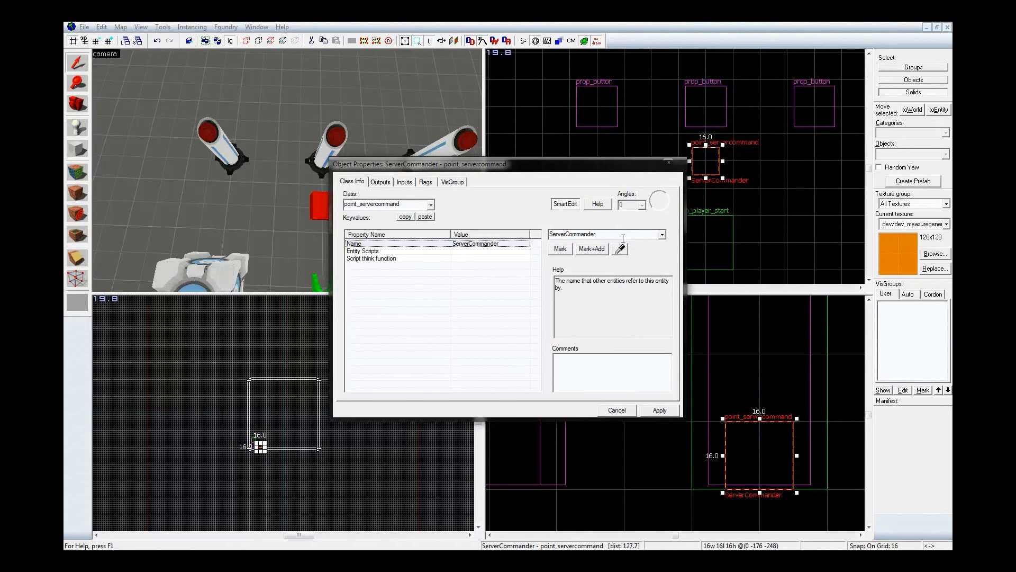
Step: Add an OnPressed output to the button nearest the cube in the row
key("z")
key("z")
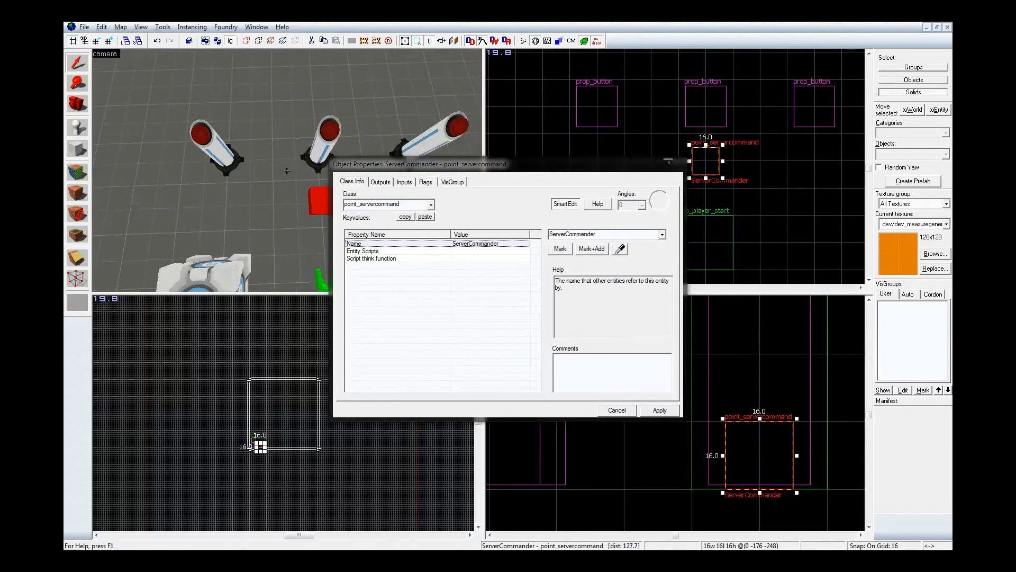
left_click(217, 149)
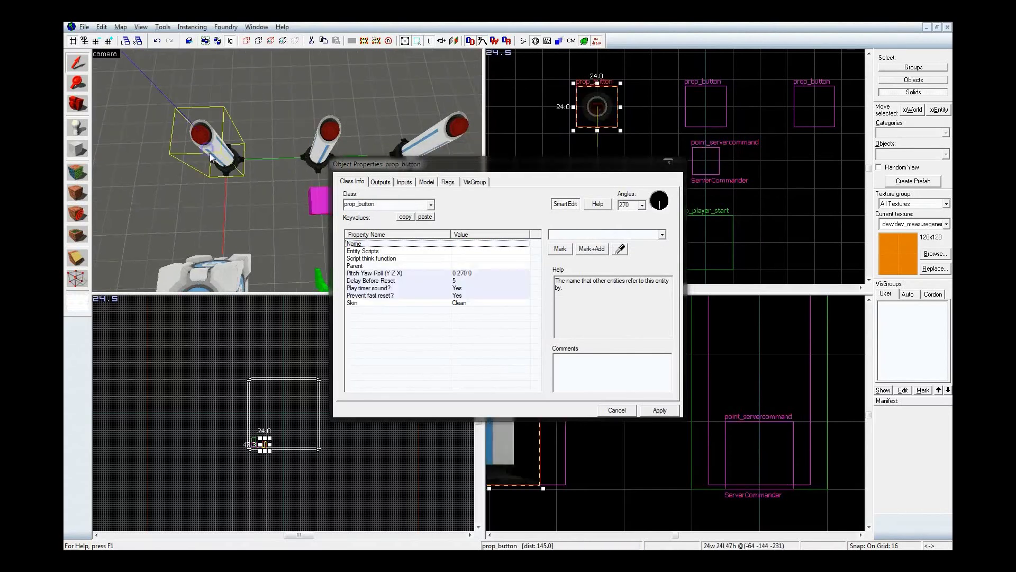
left_click(380, 181)
key("d")
key("z")
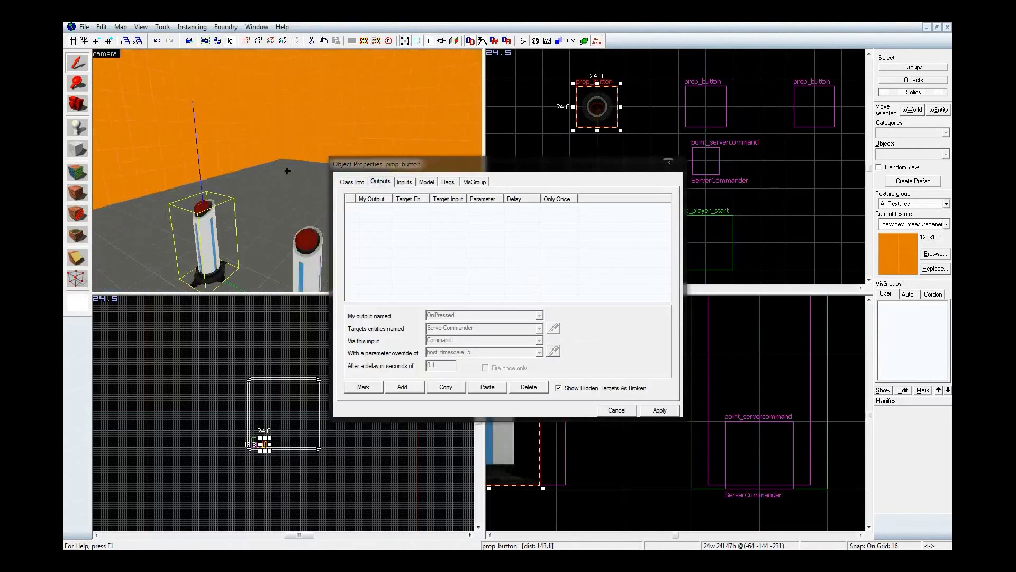
key("z")
left_click(404, 387)
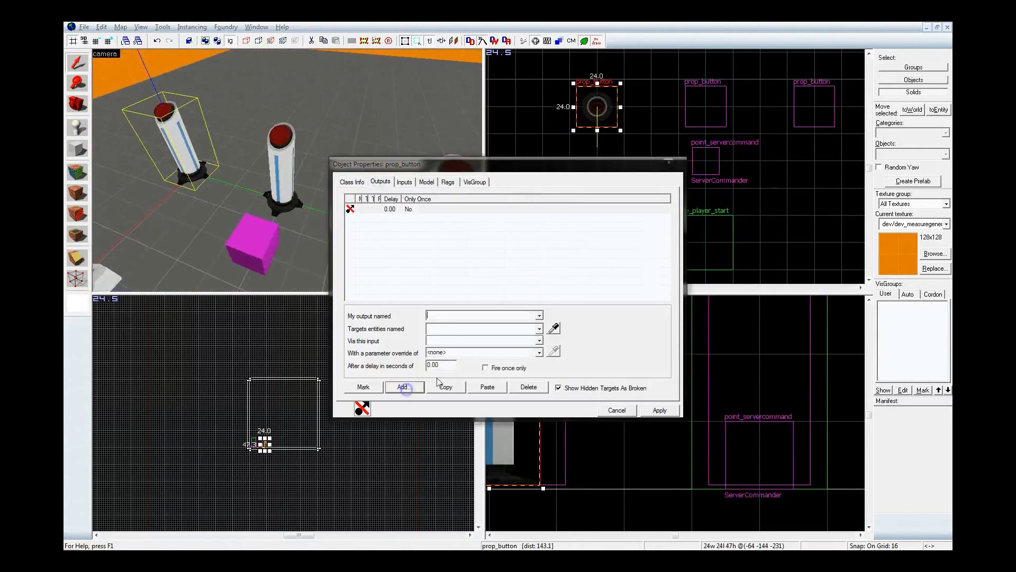
left_click(539, 316)
left_click(524, 331)
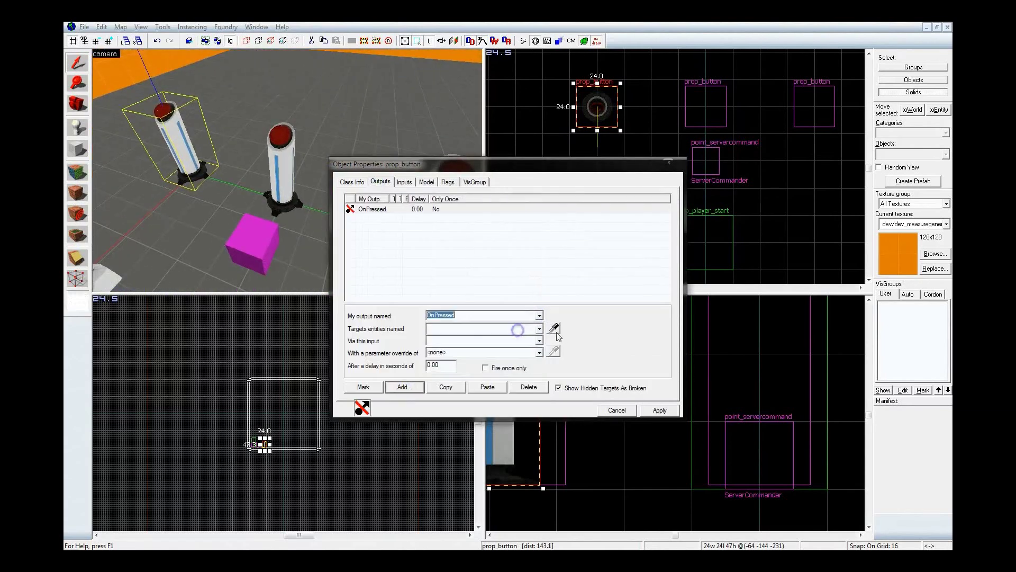
Step: Target the output at ServerCommander through the Command input with parameter phys_timescale .5 and apply it
left_click(554, 329)
left_click(249, 231)
left_click(517, 340)
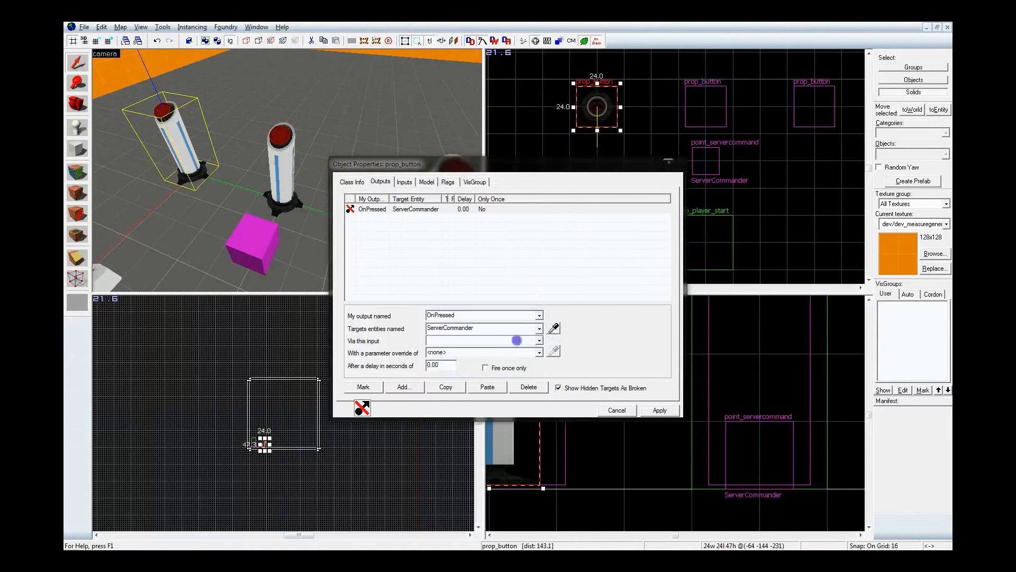
type("Command")
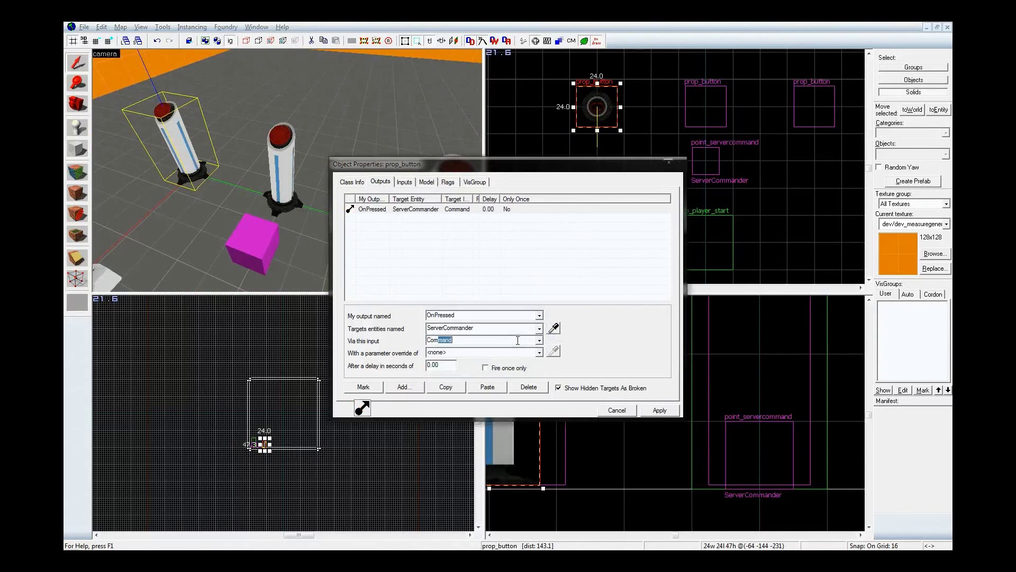
key("Tab")
type("phys")
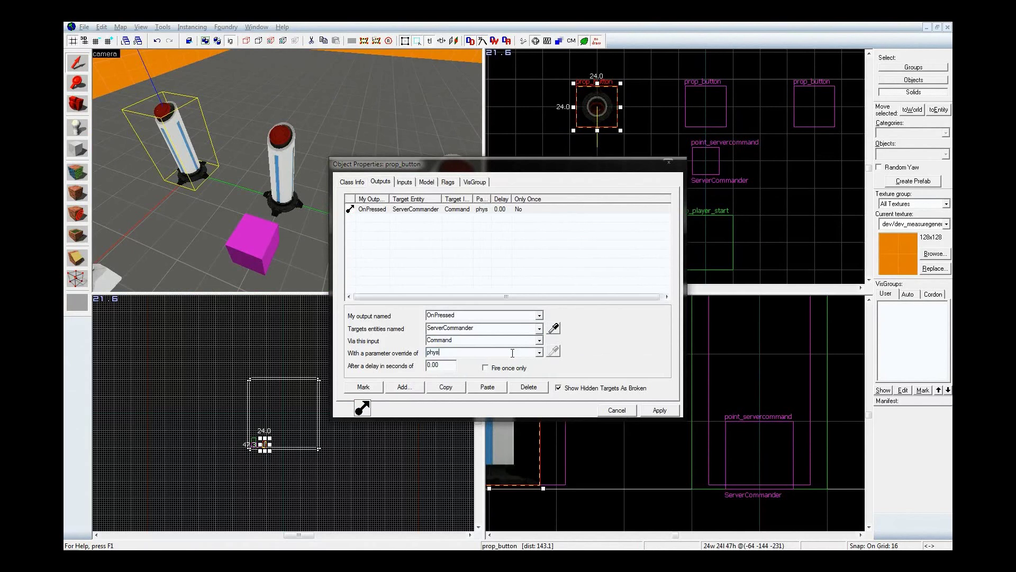
type("_timescale .5")
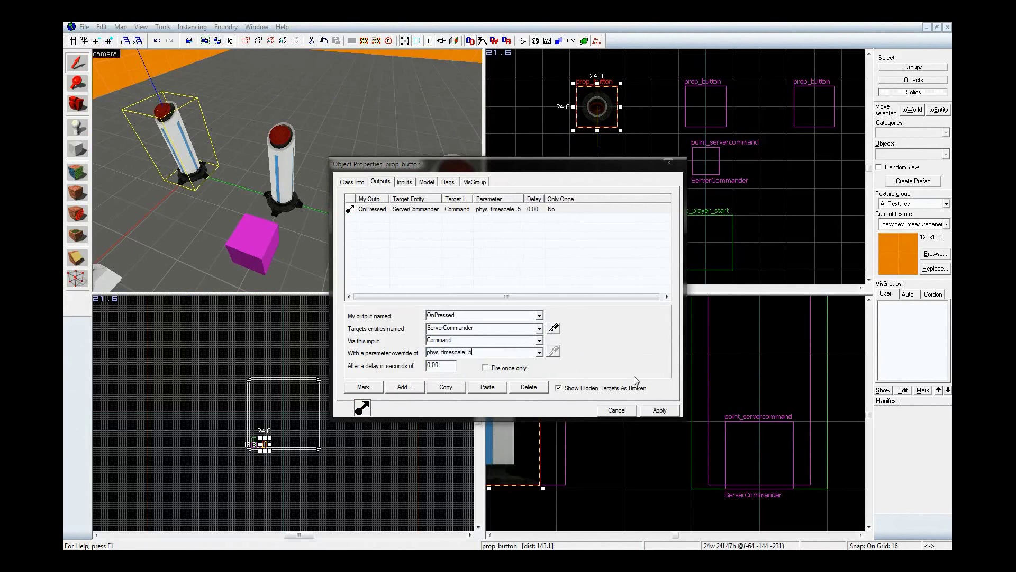
left_click(659, 410)
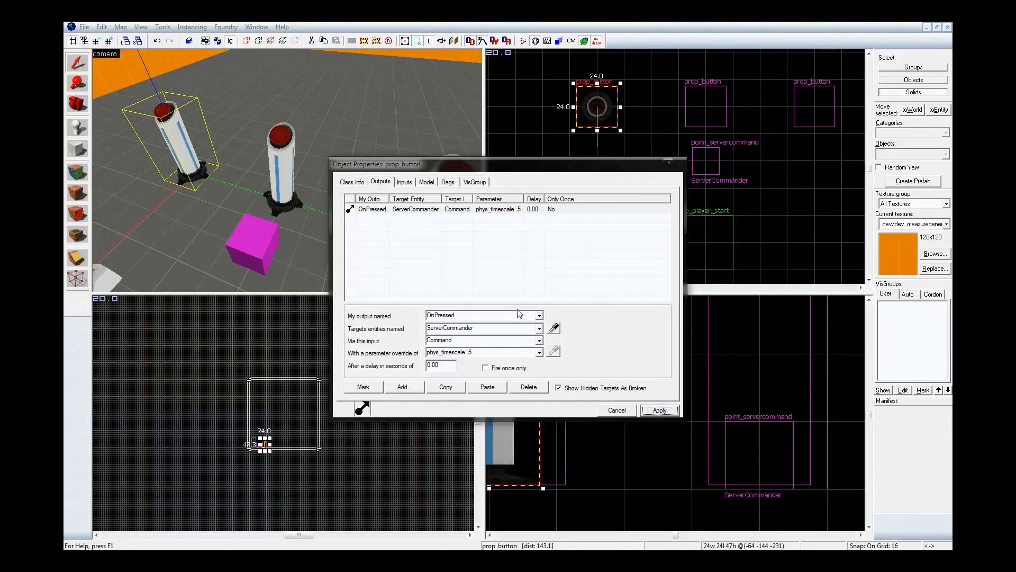
Step: Duplicate the OnPressed output, change the copy to OnButtonReset with parameter phys_timescale 1, and apply it
left_click(445, 388)
left_click(487, 387)
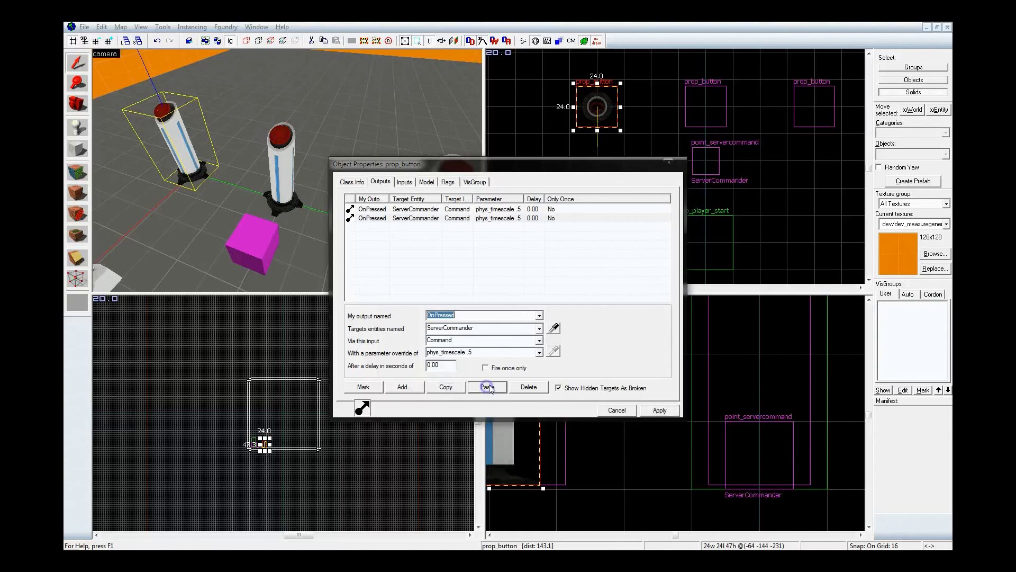
left_click(539, 316)
left_click(526, 325)
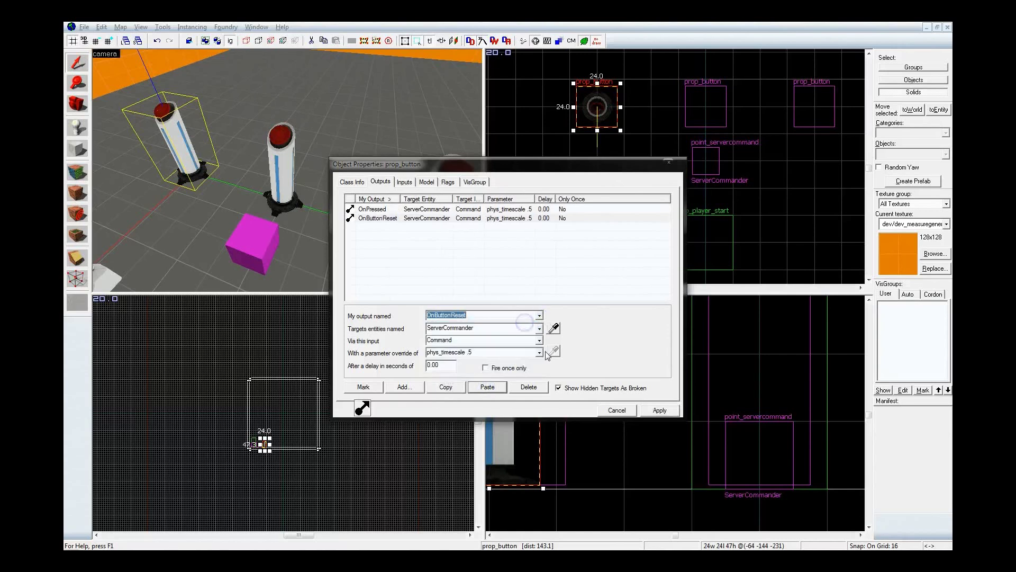
left_click(536, 354)
left_click(516, 356)
left_click(518, 352)
left_click(659, 410)
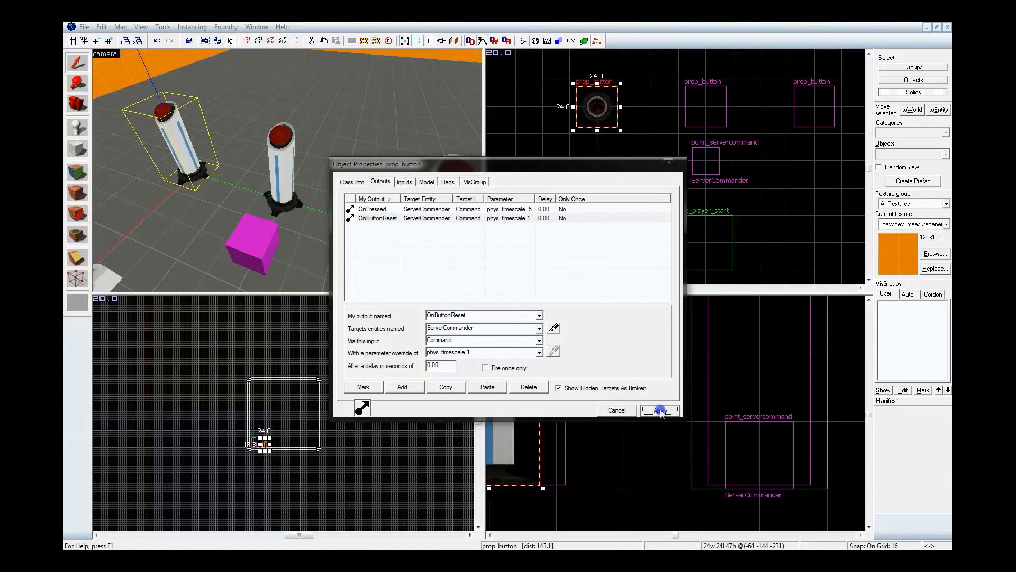
Step: Copy both outputs of this button and paste them into the middle button of the row
key("z")
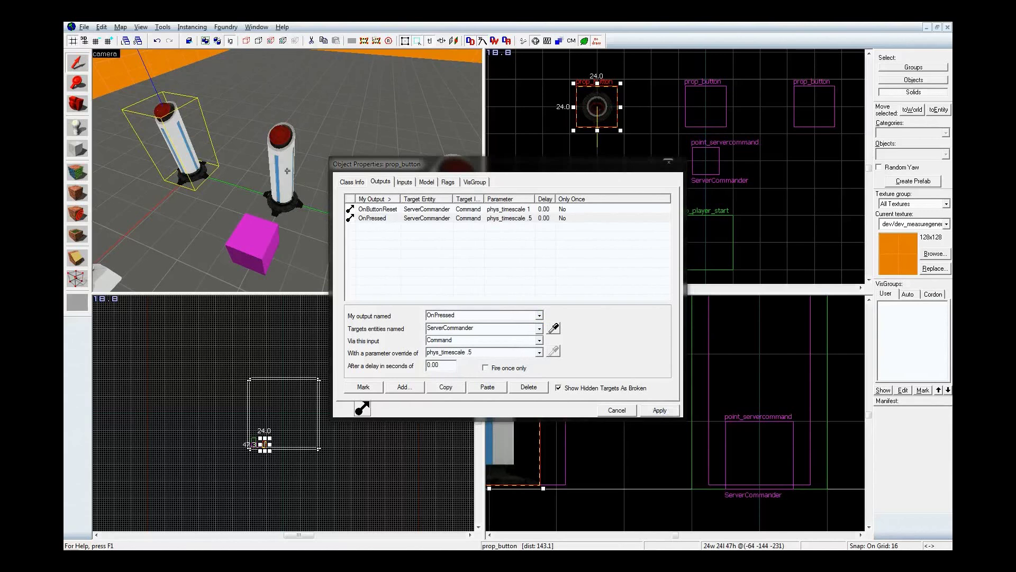
key("a")
key("z")
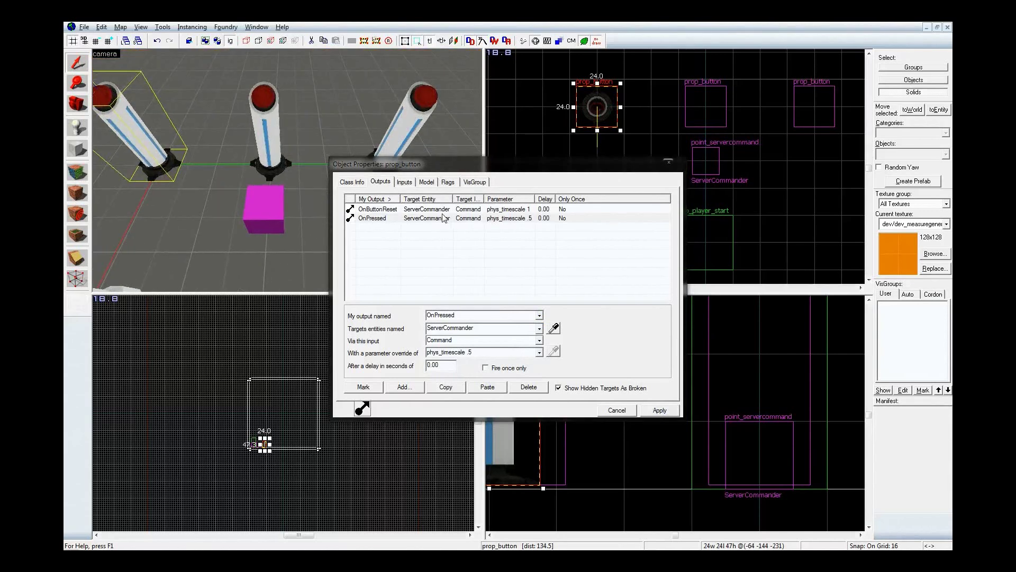
left_click(437, 209)
left_click(441, 218, "shift")
left_click(448, 386)
left_click(258, 109)
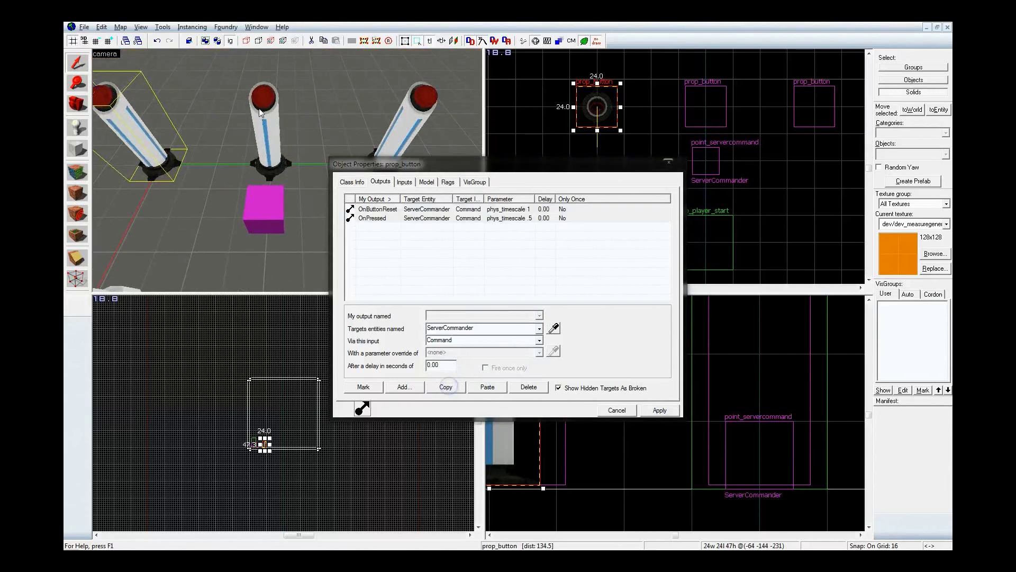
left_click(488, 388)
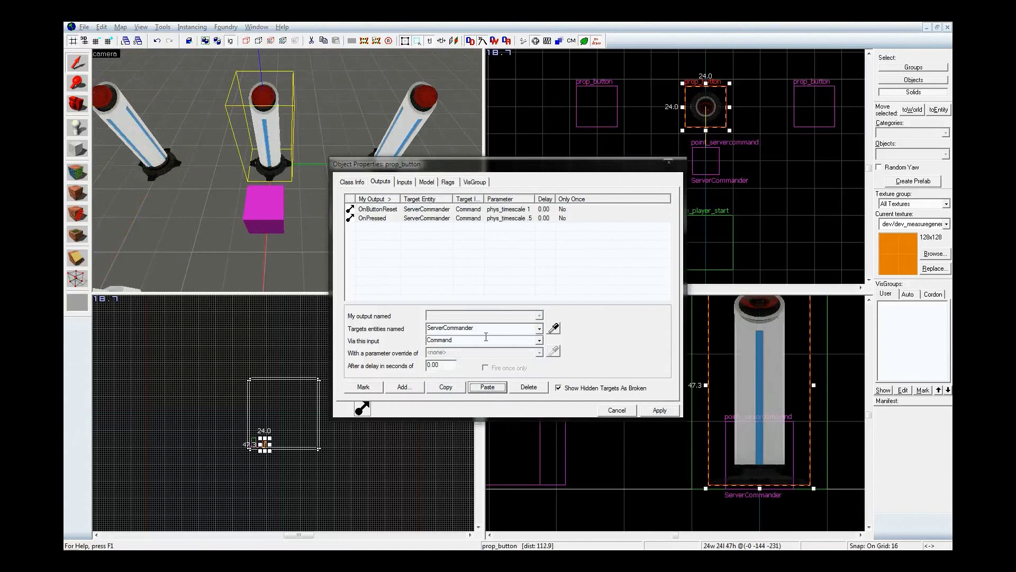
Step: Change the middle button's OnButtonReset parameter to host_timescale 1
left_click(467, 210)
left_click(499, 352)
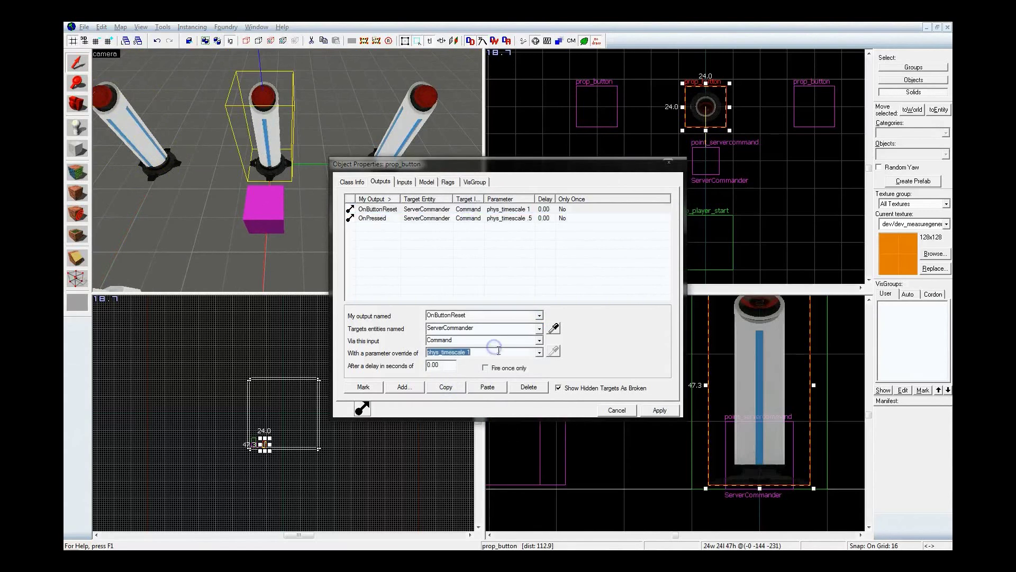
left_click(499, 352)
key("Delete")
key("Delete")
key("Delete")
key("Delete")
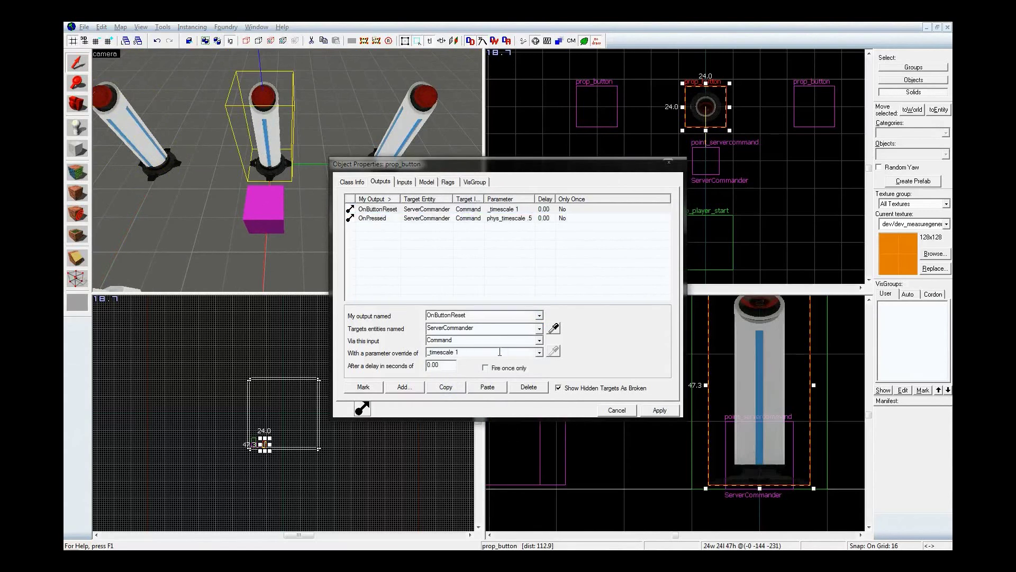
type("host")
Step: Change the middle button's OnPressed parameter to host_timescale .5
left_click(502, 218)
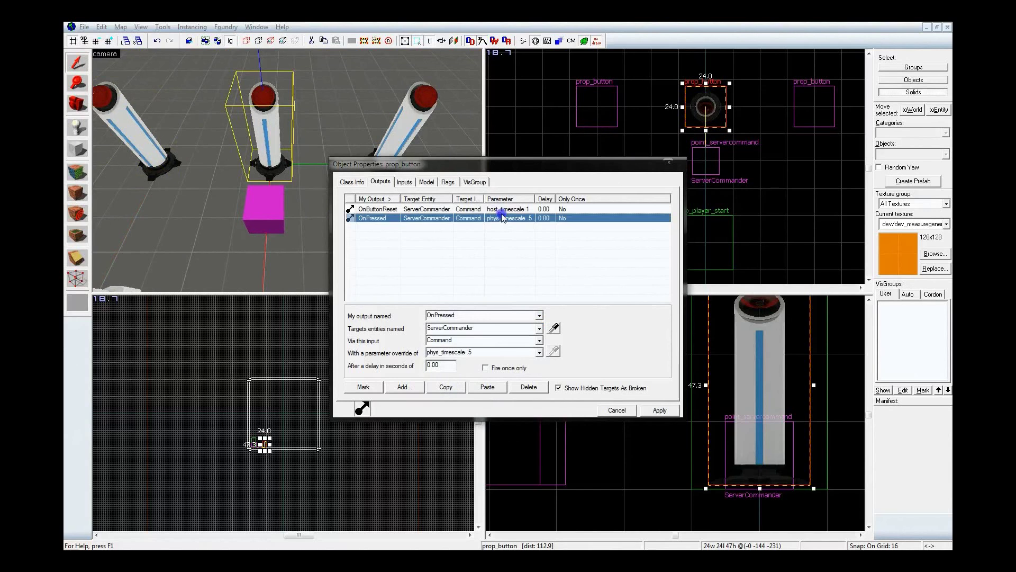
left_click(489, 353)
key("Home")
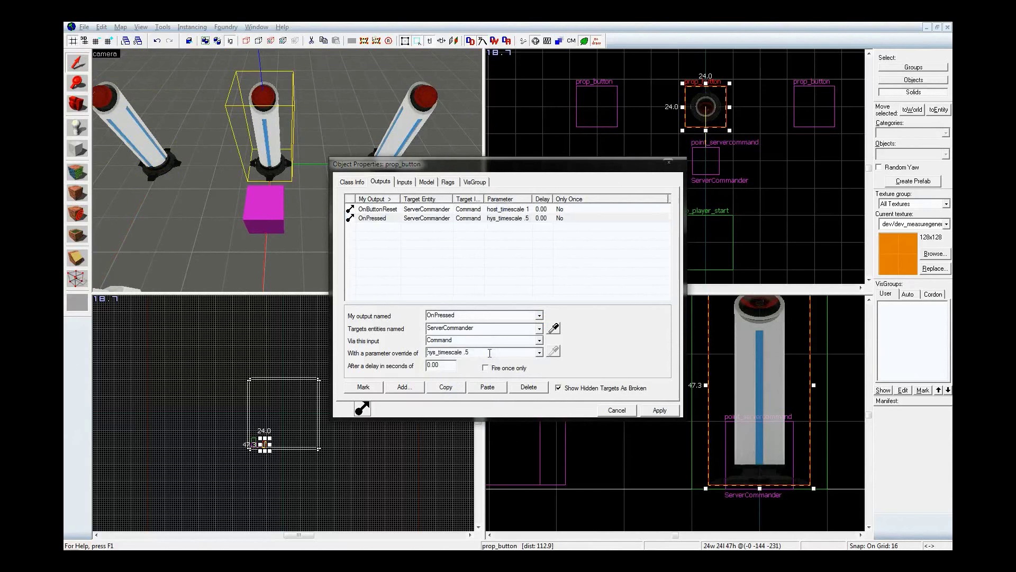
key("Delete")
key("Delete")
key("Delete")
key("Delete")
type("host")
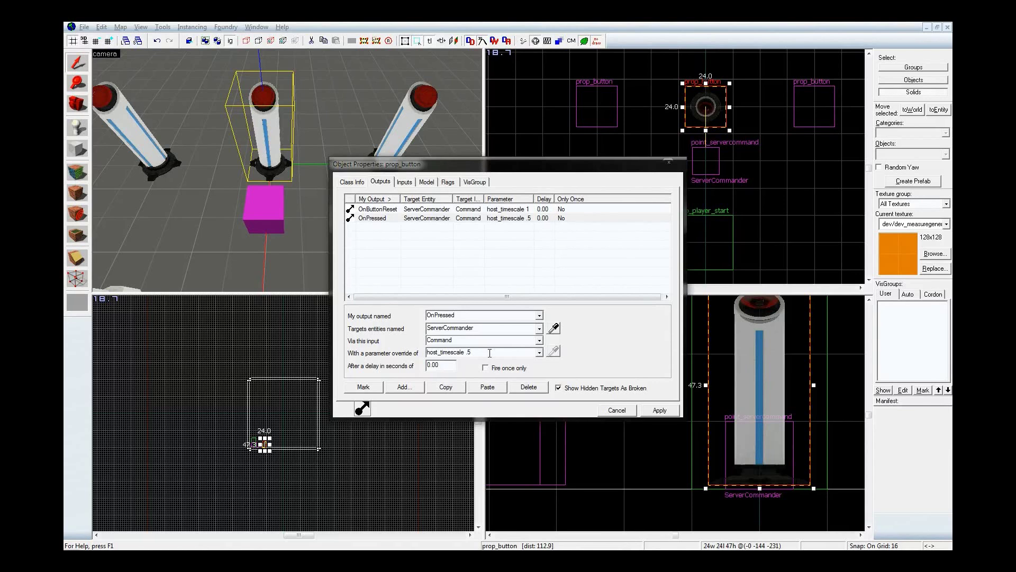
Step: Copy the OnPressed output, set the original's delay to 0.1 seconds and apply it
left_click(473, 219)
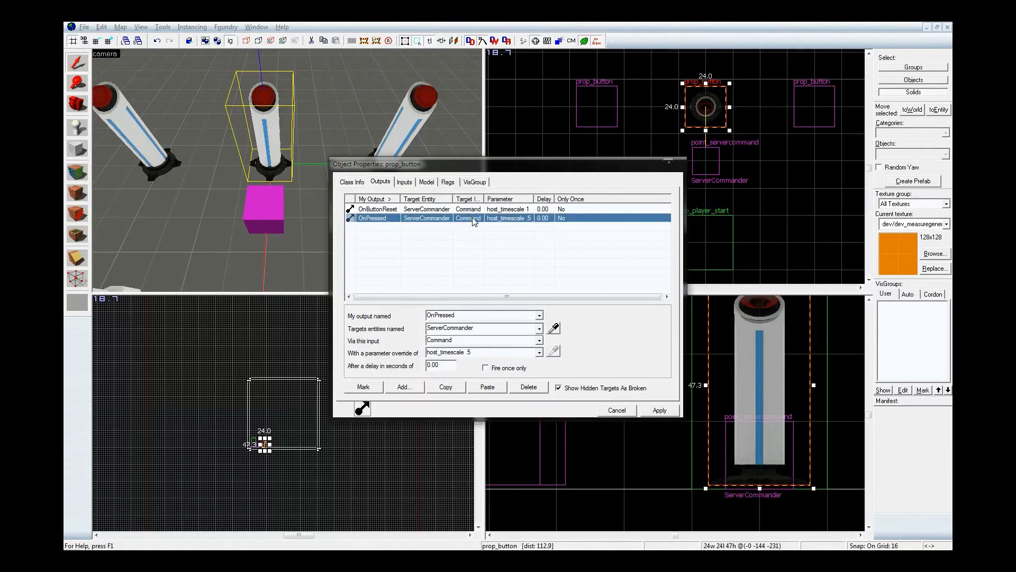
left_click(445, 388)
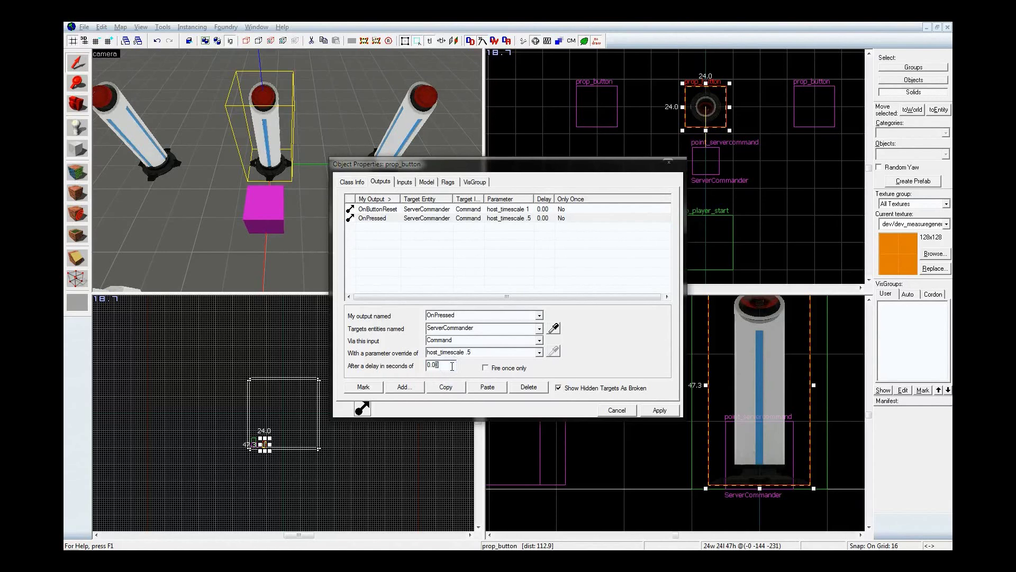
type("0.1")
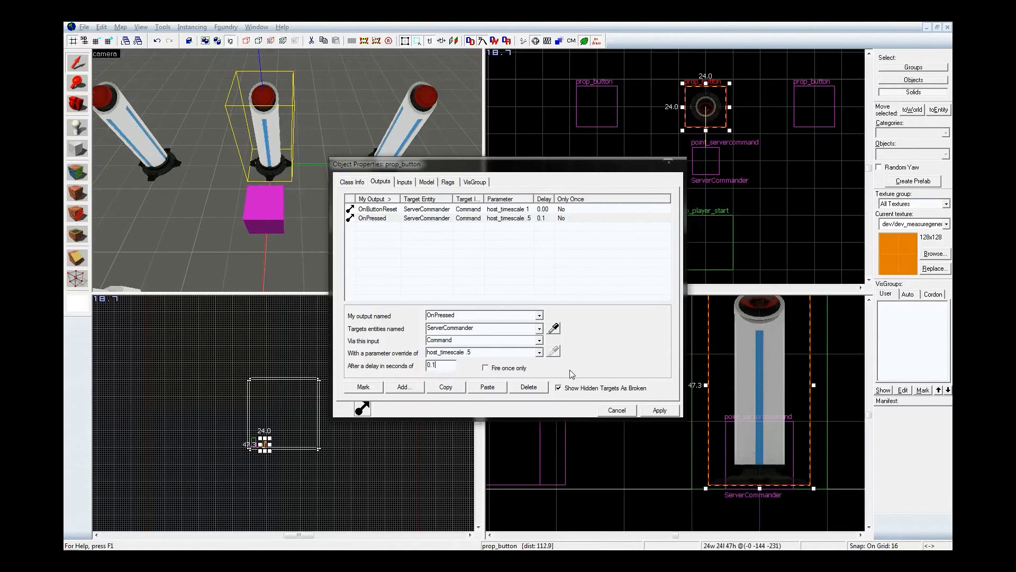
left_click(656, 410)
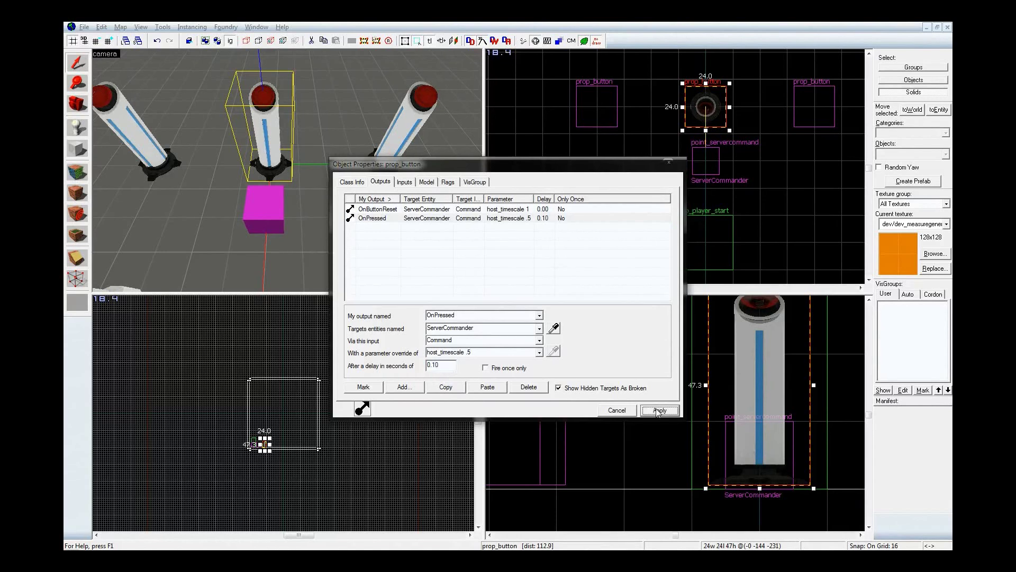
Step: Paste the copied OnPressed output, set its parameter to sv_cheats 1 and apply it
left_click(487, 387)
left_click(485, 352)
type("sv_che")
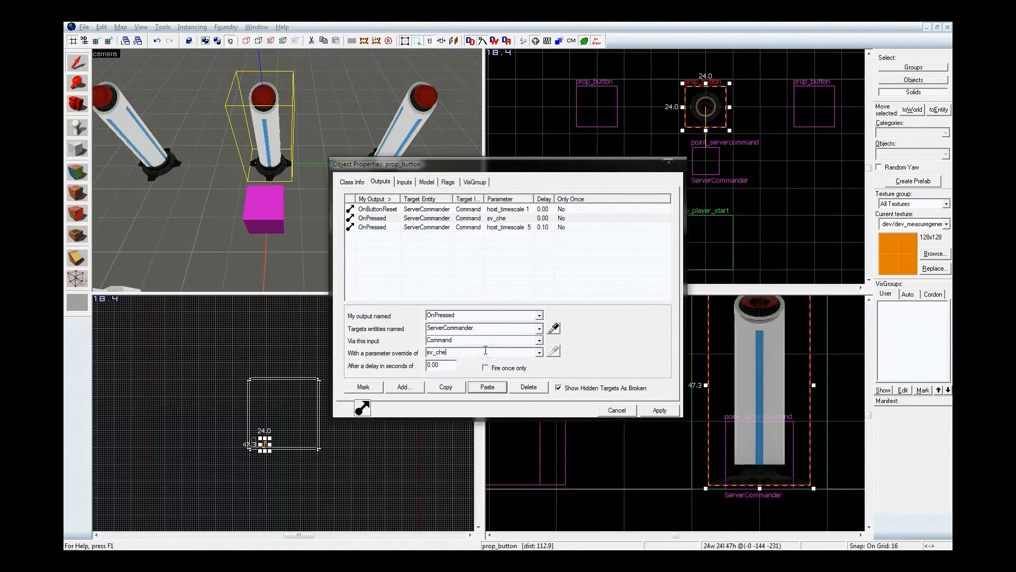
type("ats 1")
left_click(660, 411)
Step: Duplicate the OnButtonReset output, set the copy's parameter to sv_cheats 0 and apply it
left_click(490, 209)
left_click(446, 387)
left_click(487, 387)
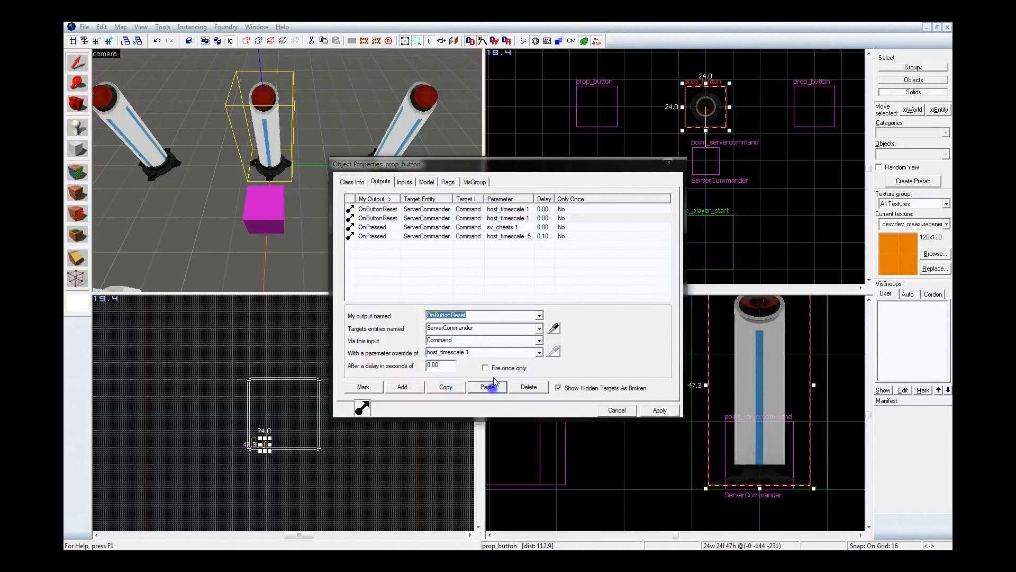
left_click(507, 353)
type("sv_che")
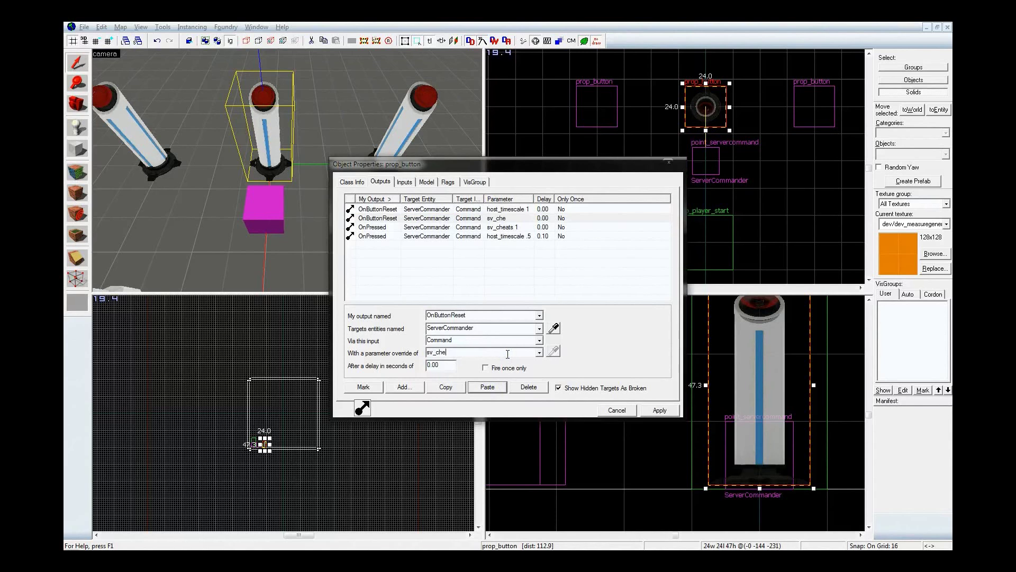
type("ale .5")
left_click(656, 416)
Step: Close the button's properties, clear the selection, then compile and run the map in Portal 2
key("d")
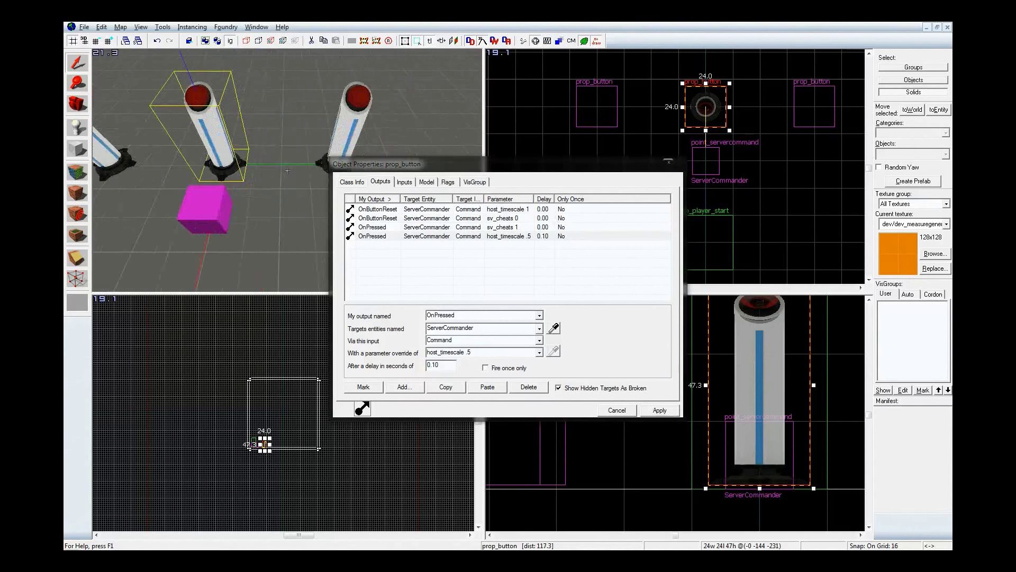
left_click_drag(288, 170, 292, 175)
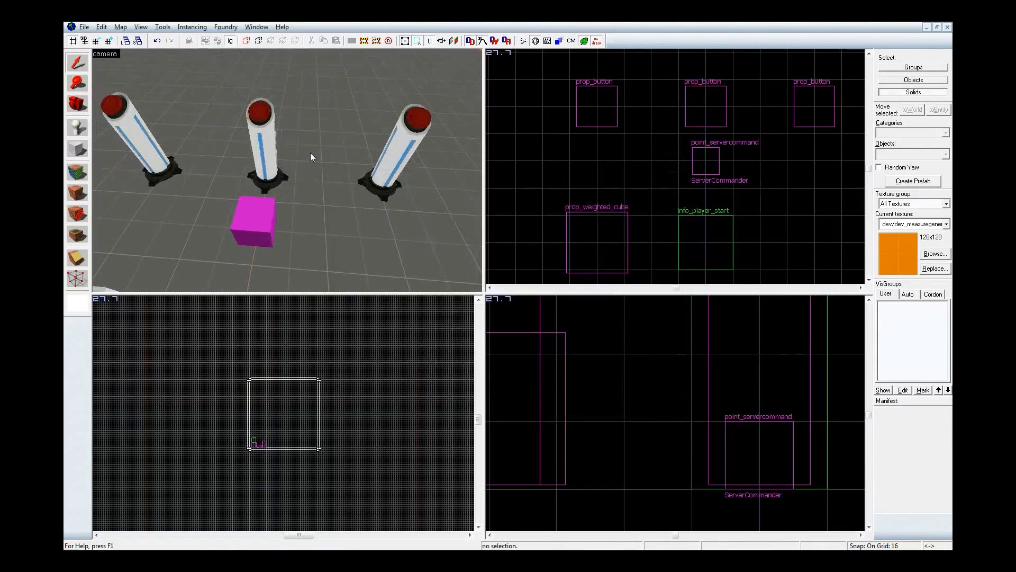
key("F9")
key("Return")
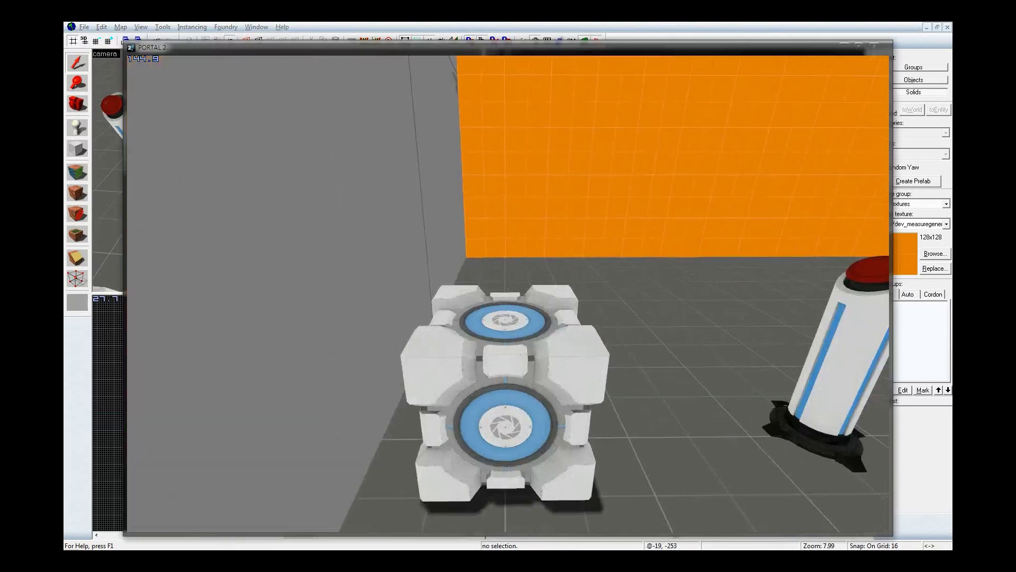
Step: Test the timescale buttons in Portal 2 by triggering them and picking up and dropping the cube, then return to Hammer
key("e")
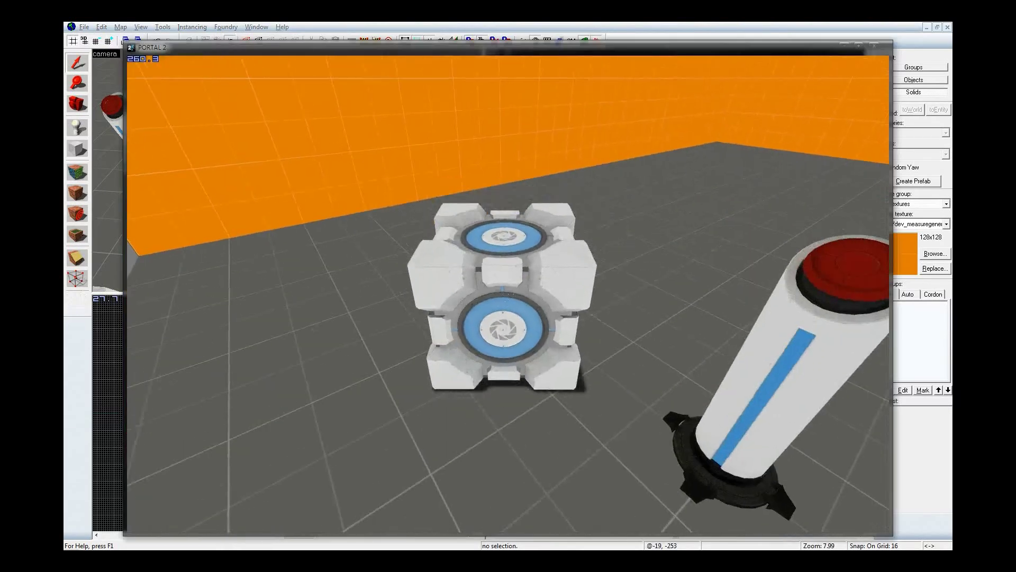
key("e")
key("d")
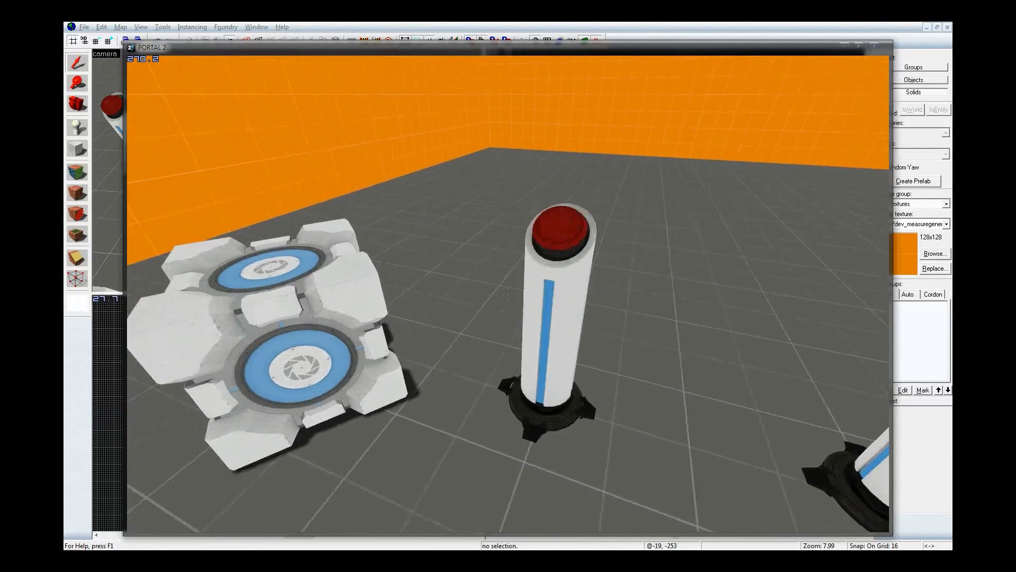
key("e")
key("e")
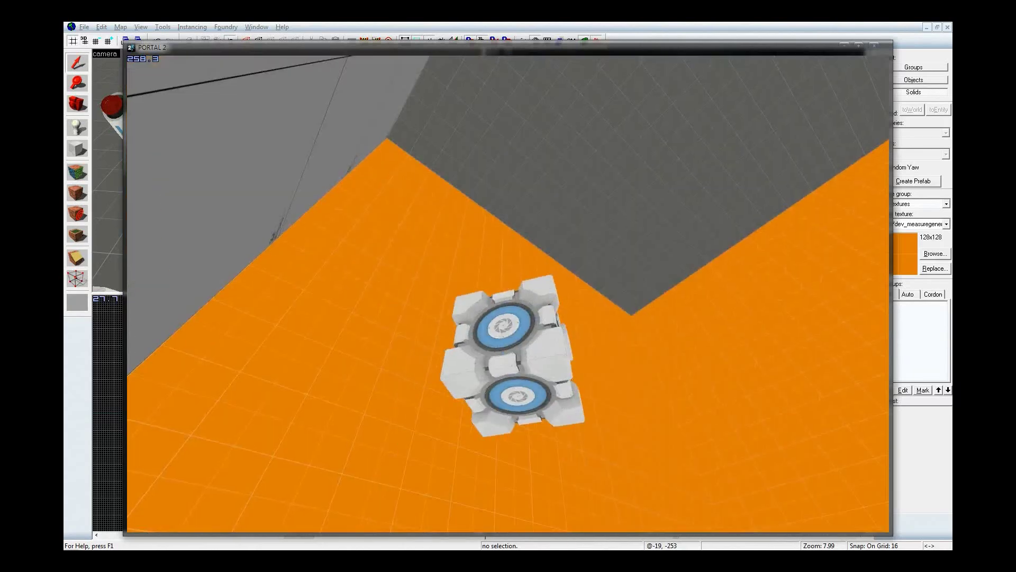
key("w")
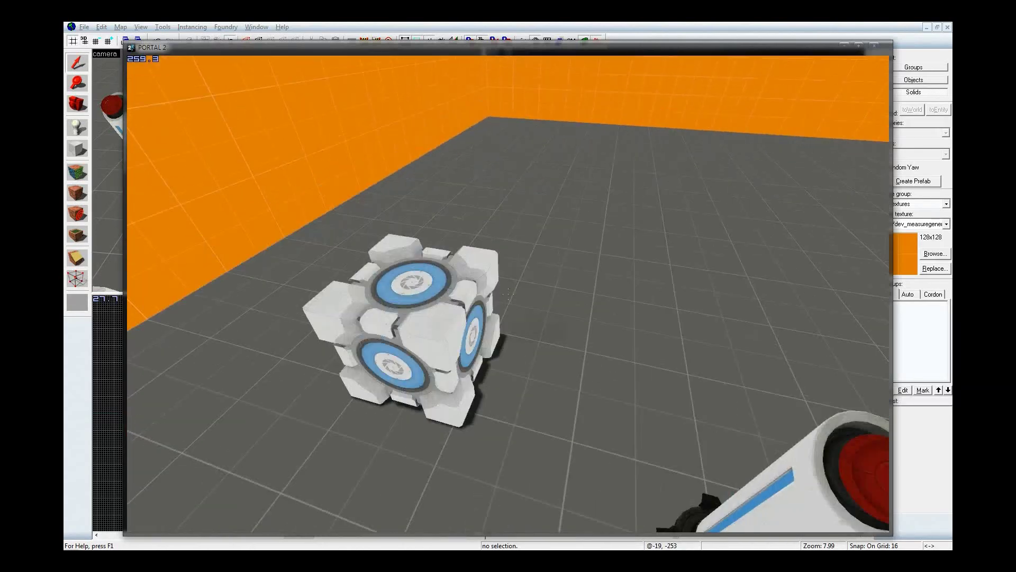
key("e")
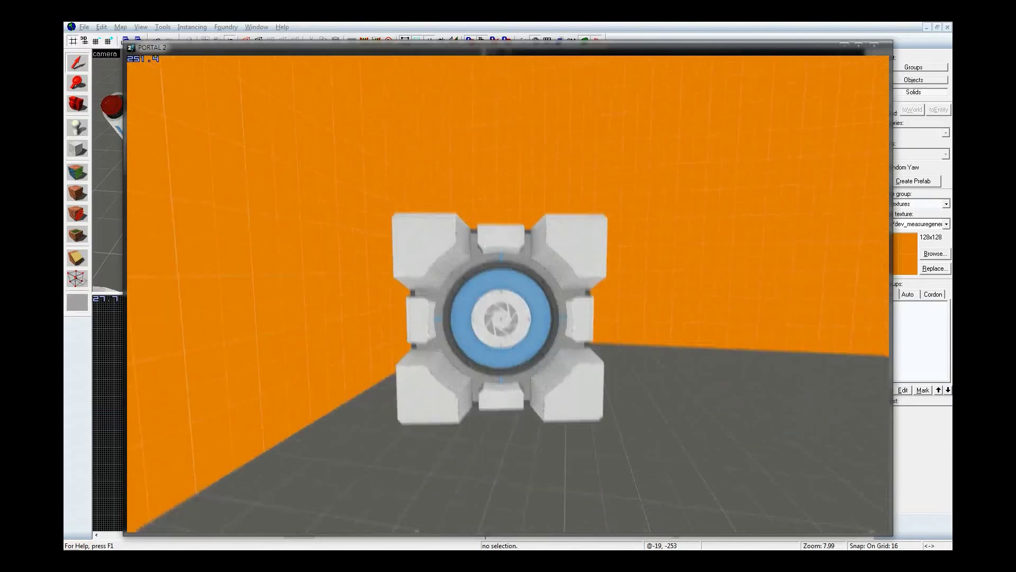
key("e")
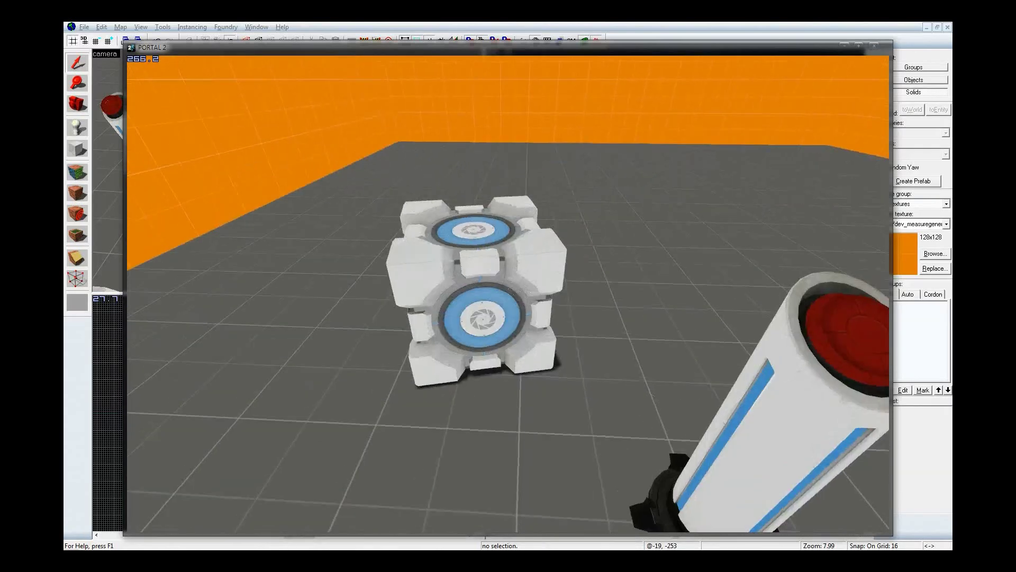
key("e")
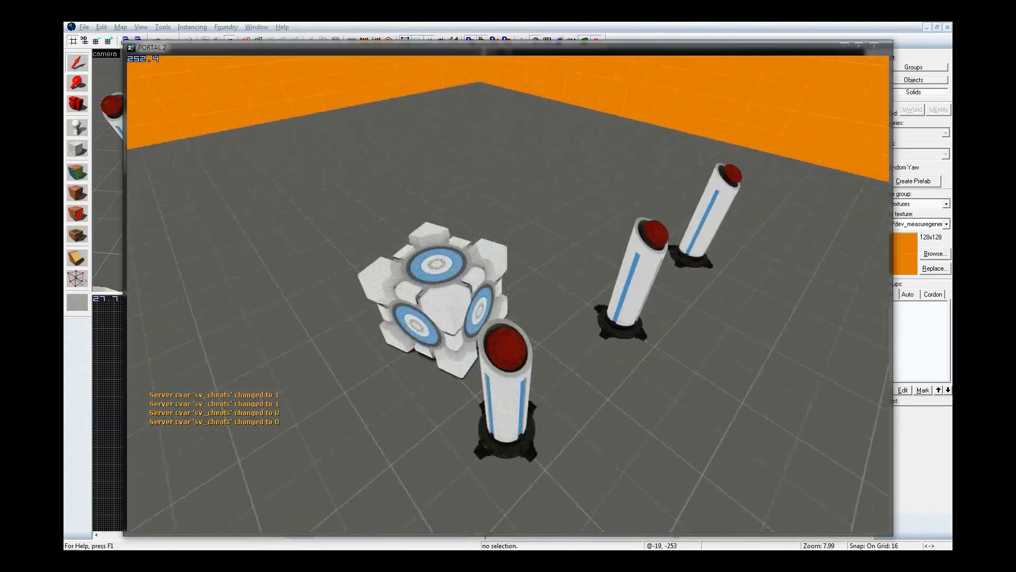
key("grave")
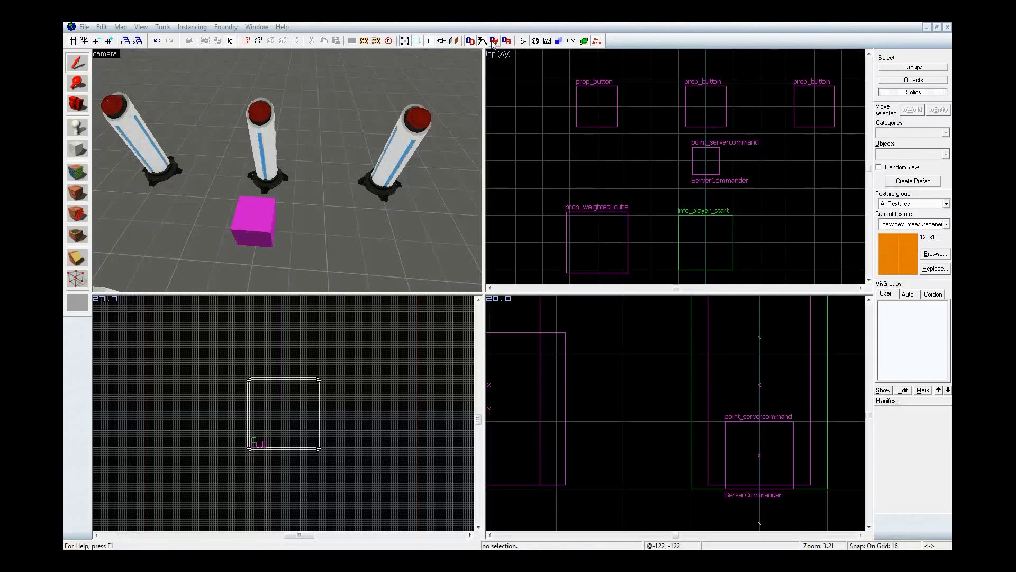
Step: Place a logic_timescale entity on the floor past the end of the button row farthest from the cube
left_click(468, 24)
key("z")
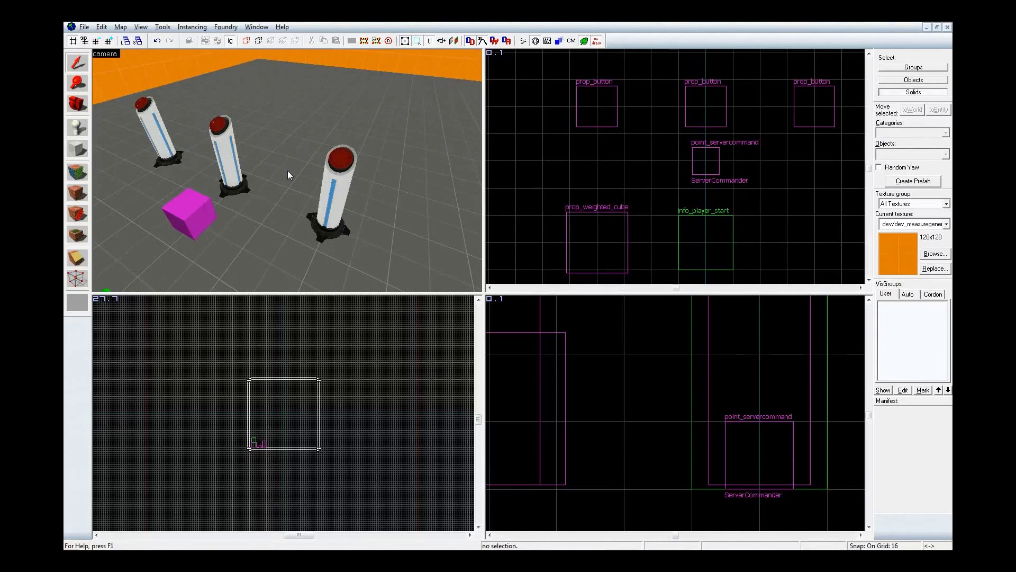
key("shift+e")
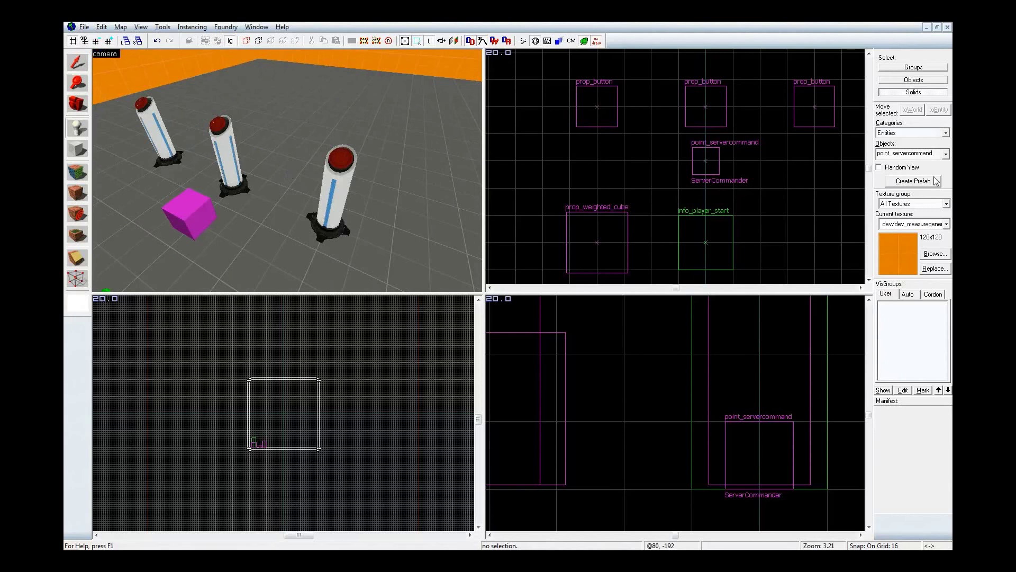
type("time")
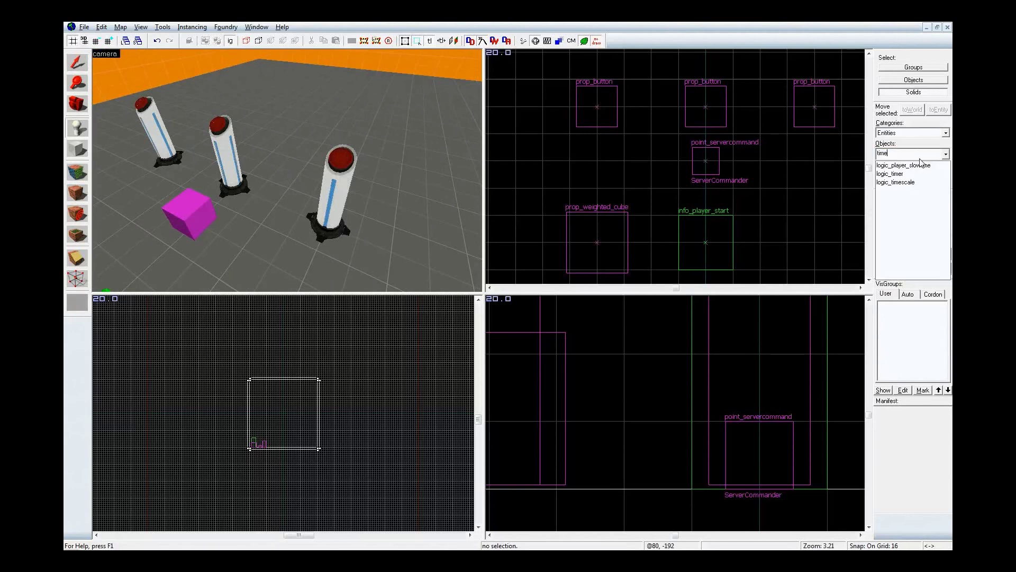
left_click(927, 183)
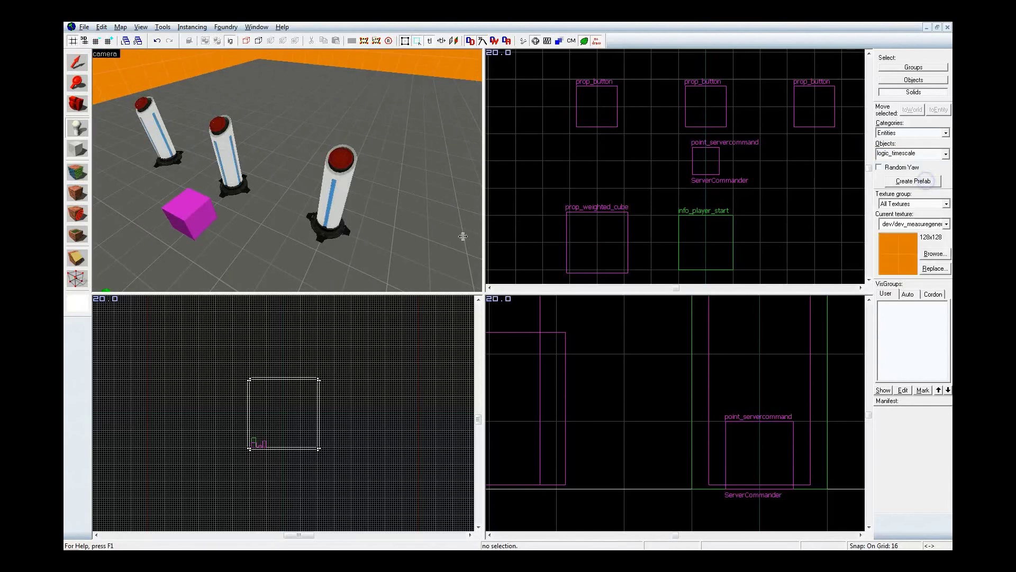
key("z")
left_click(364, 137)
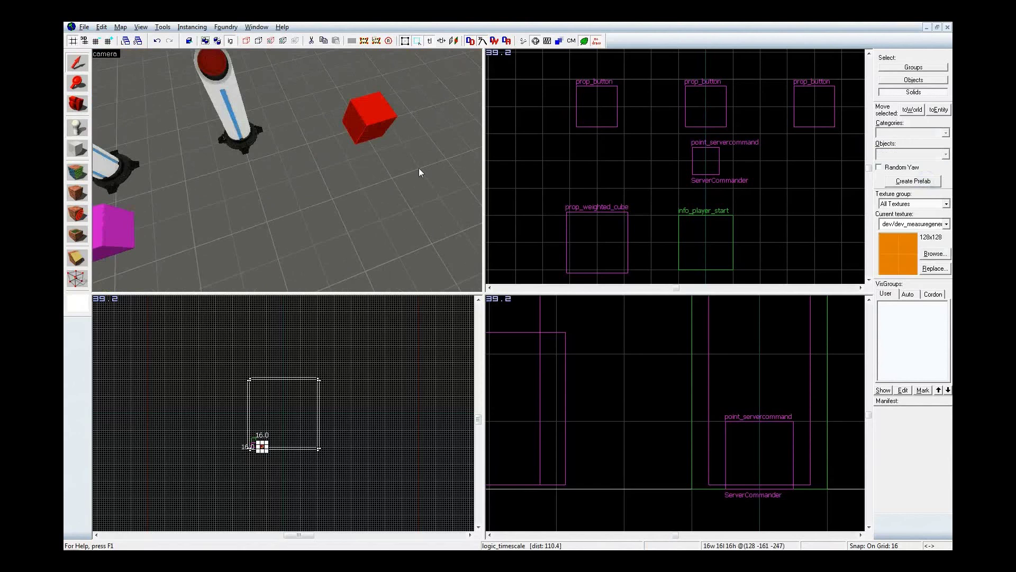
Step: Raise the logic_timescale entity slightly above the floor
key("ctrl+e")
left_click_drag(673, 167, 674, 162)
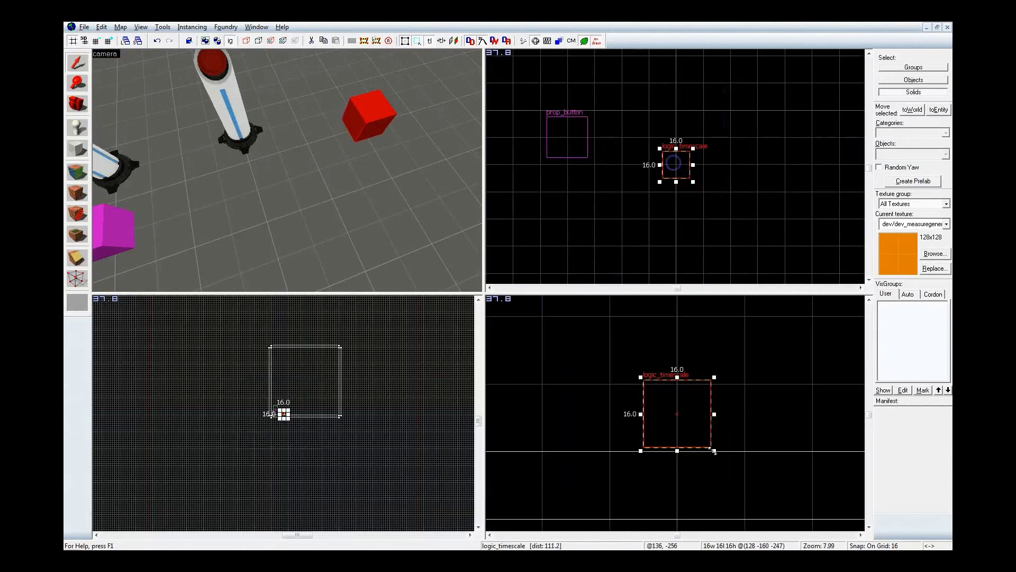
left_click_drag(693, 435, 688, 421)
Step: Open the logic_timescale entity's properties, name it TimeScaler and apply the name
key("alt+Return")
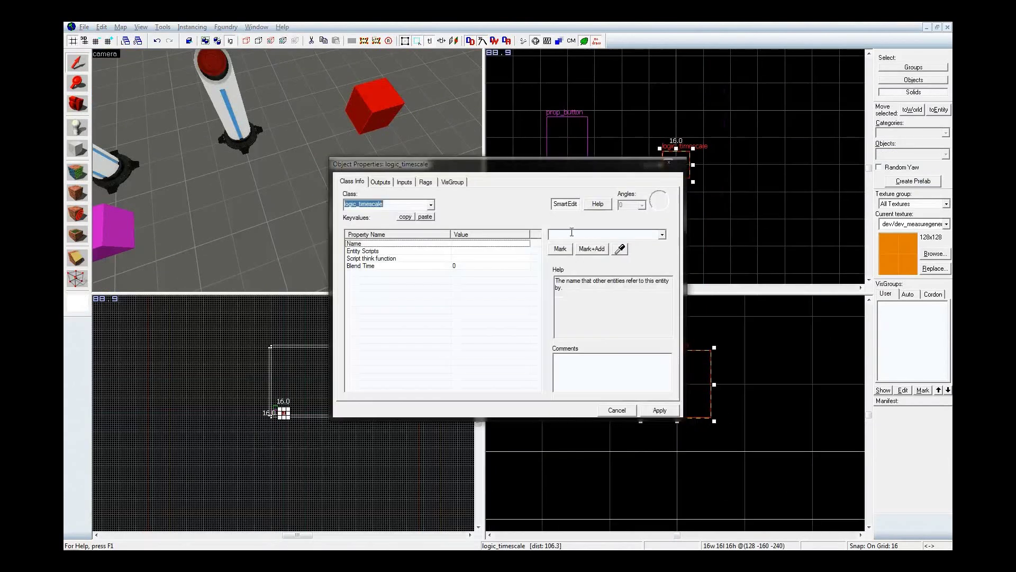
left_click(561, 233)
type("TimeScal")
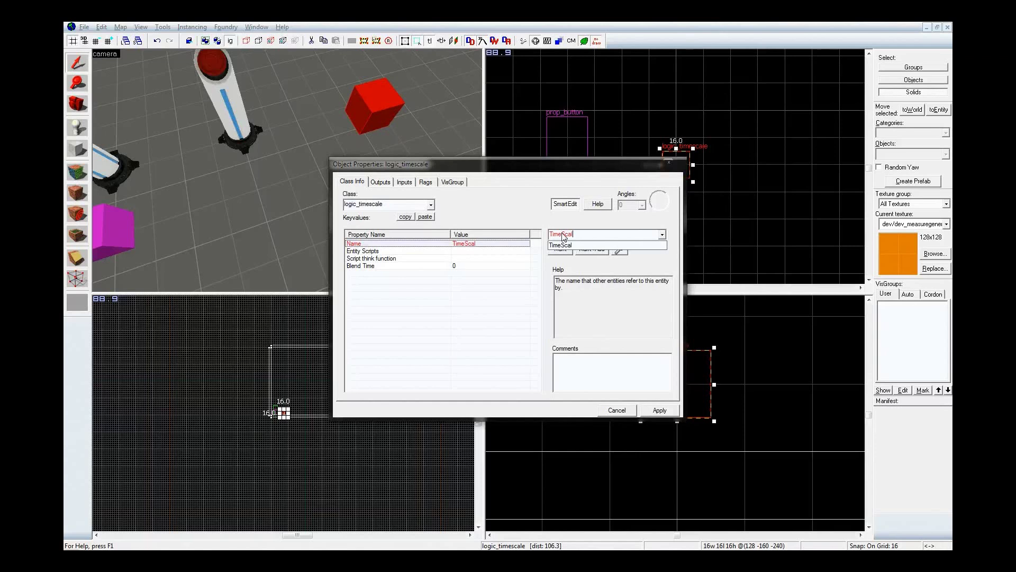
type("er")
key("Return")
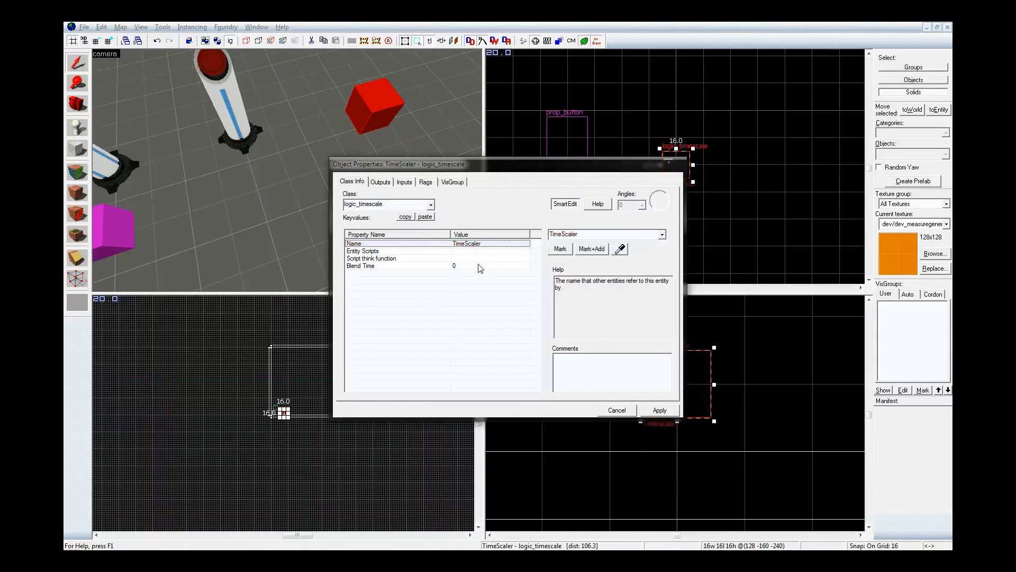
Step: Examine TimeScaler's Blend Time property and its outputs
left_click(478, 266)
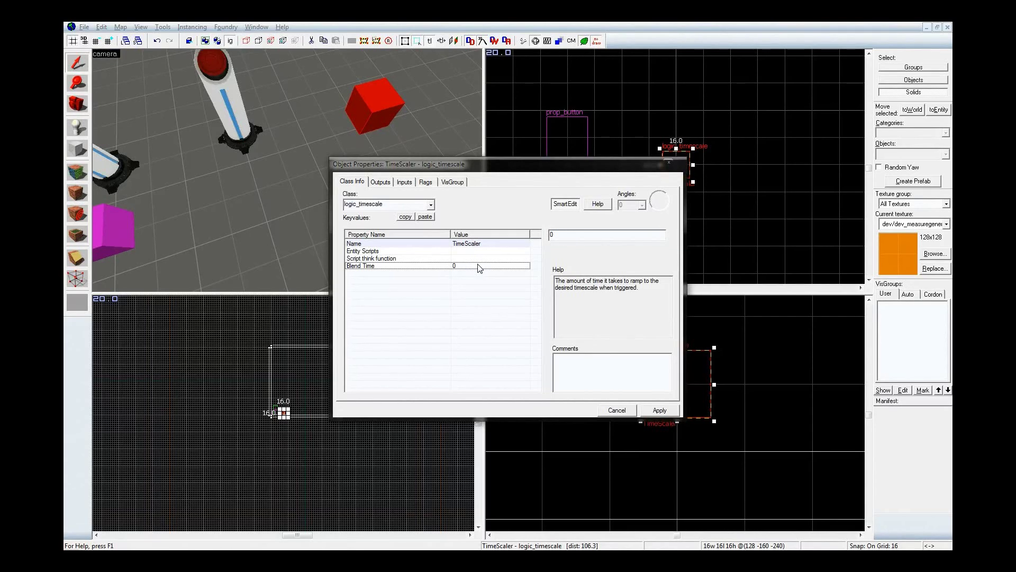
left_click(381, 182)
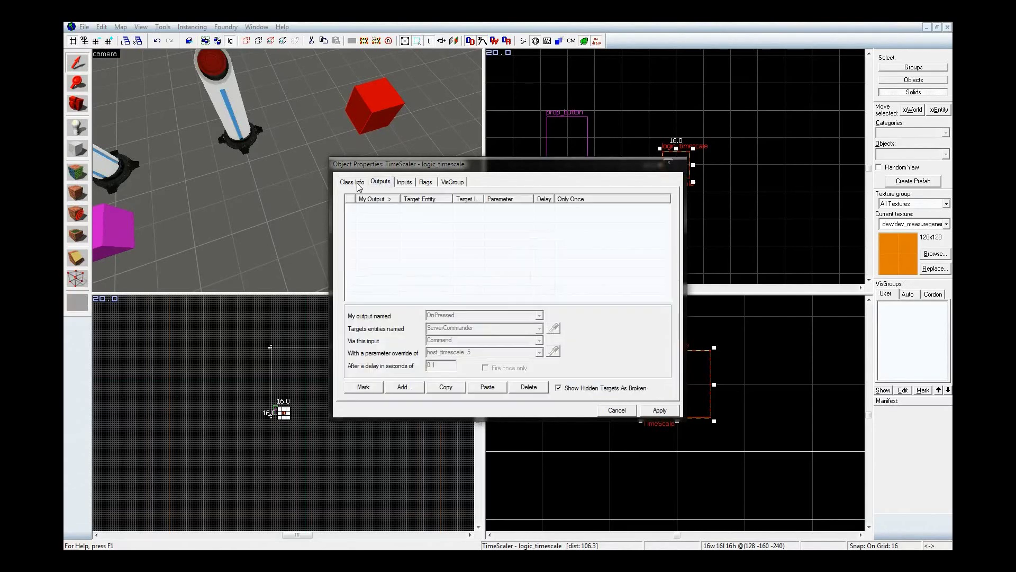
left_click(352, 182)
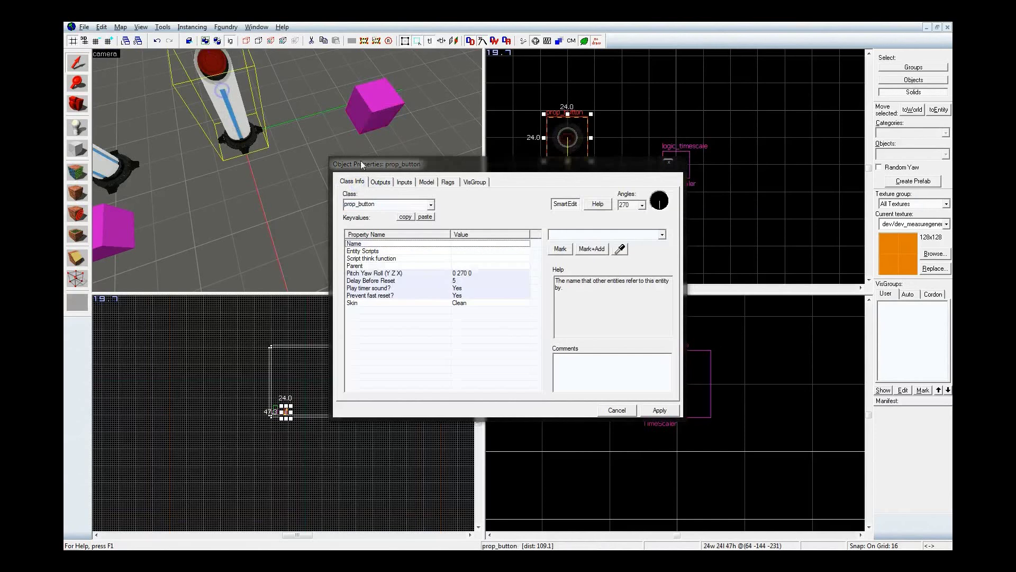
Step: Paste the copied OnButtonReset output twice into the outputs of the prop_button nearest the logic_timescale entity
left_click(381, 182)
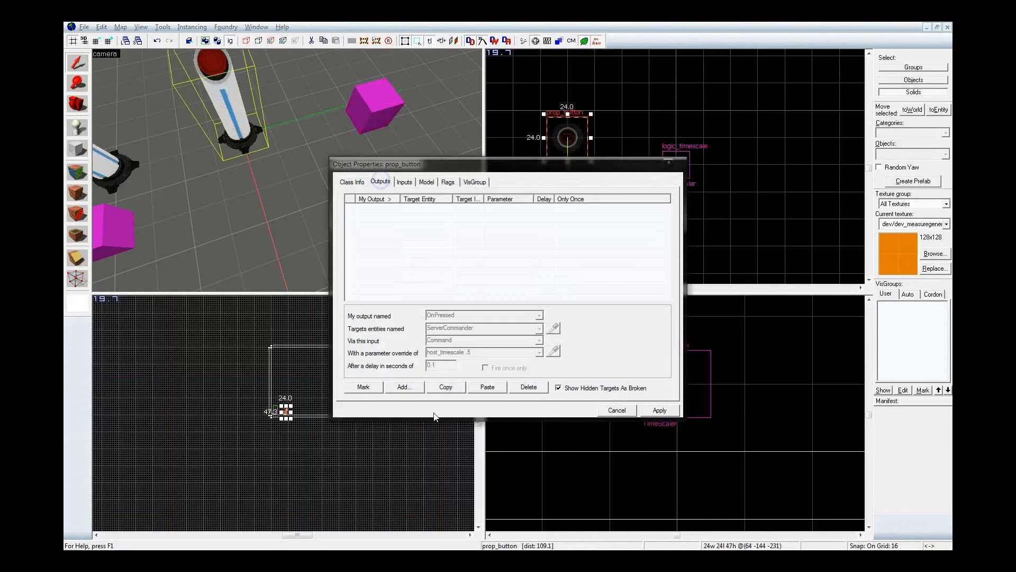
left_click(413, 390)
left_click(527, 387)
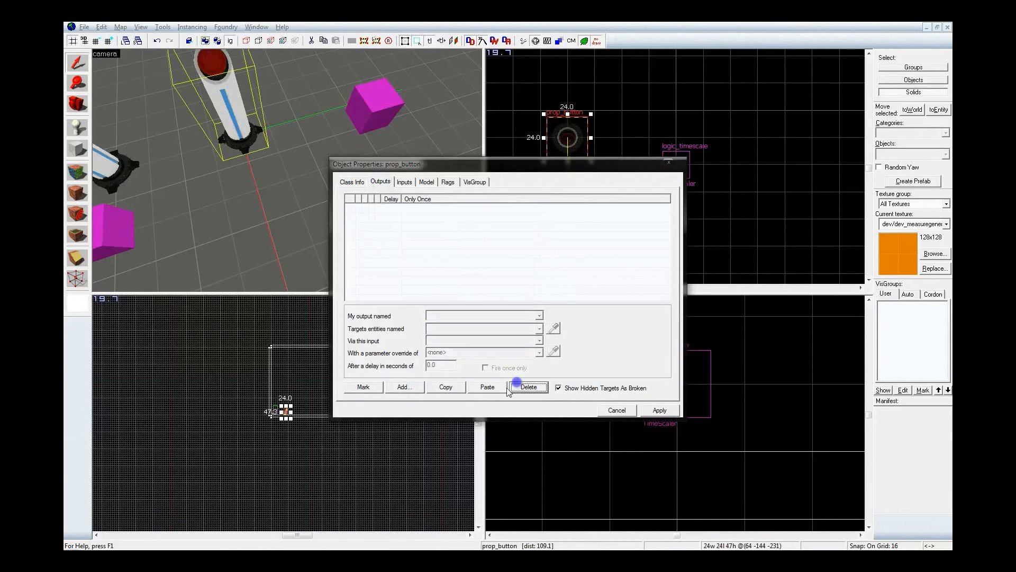
left_click(487, 387)
key("z")
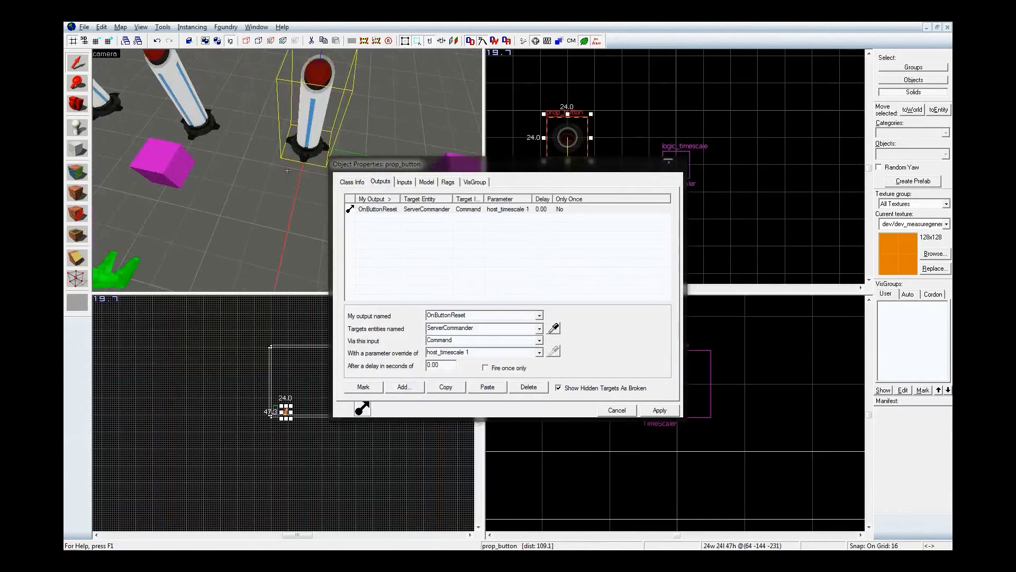
left_click(487, 387)
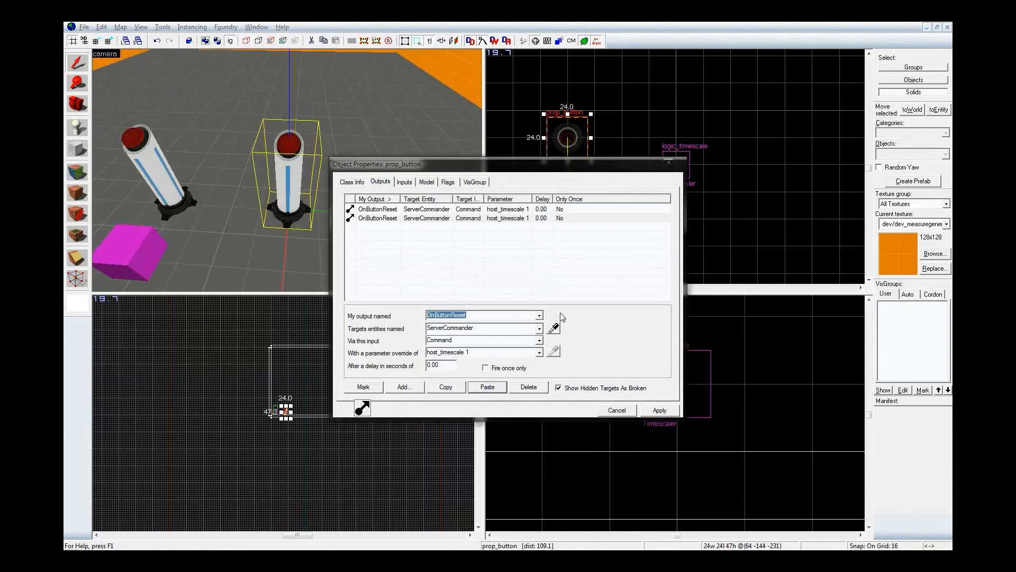
Step: Change the second output to OnPressed, targeting TimeScaler via SetDesiredTimescale with parameter .5
left_click(553, 329)
left_click(325, 157)
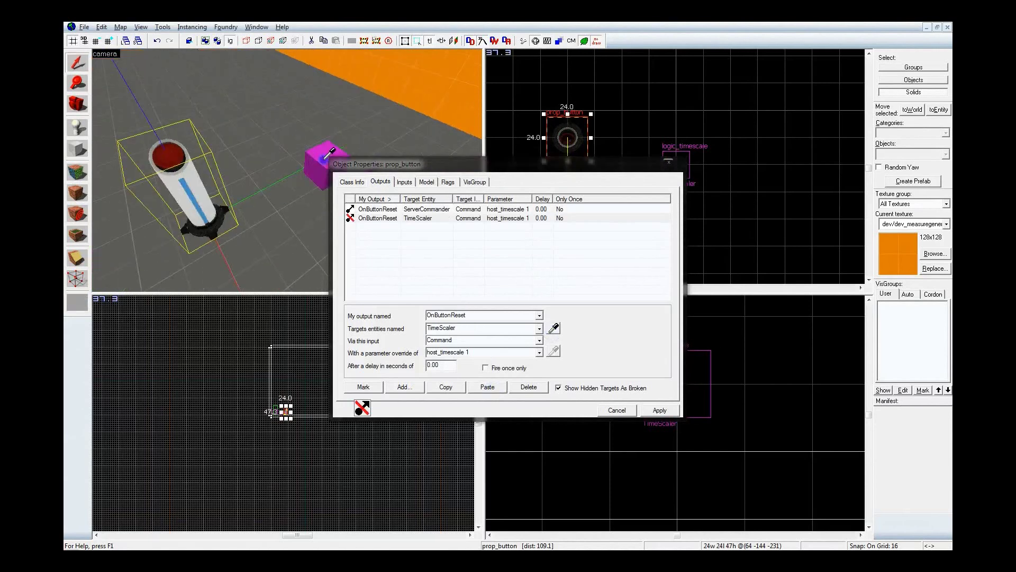
left_click(539, 315)
left_click(445, 352)
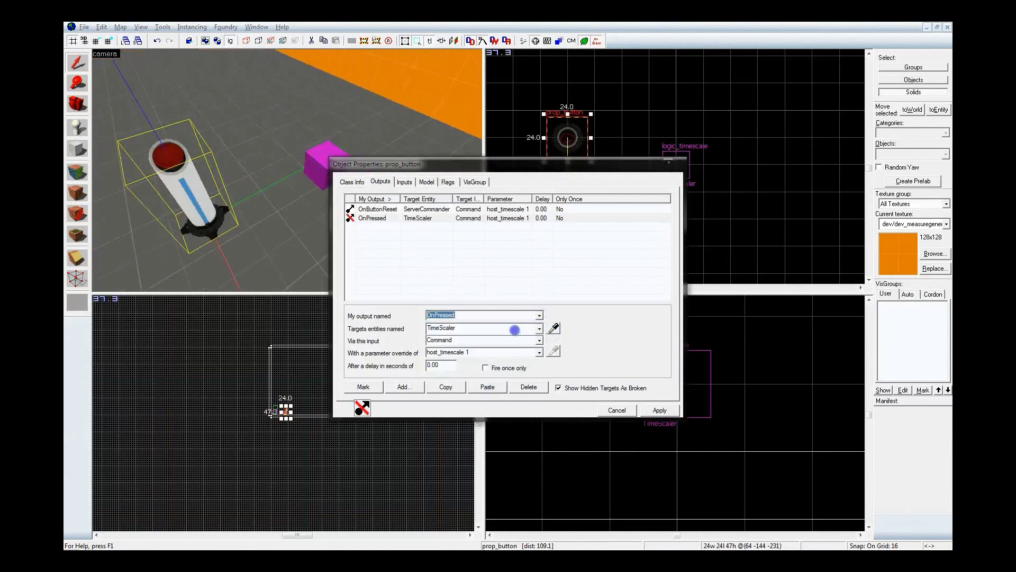
left_click(539, 341)
left_click_drag(540, 362, 539, 387)
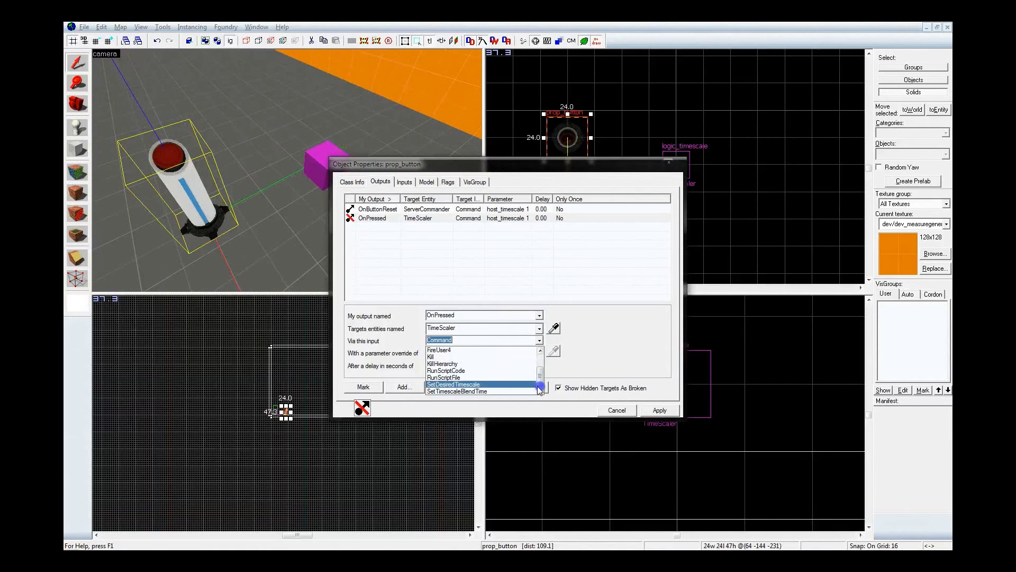
left_click(512, 385)
left_click(486, 353)
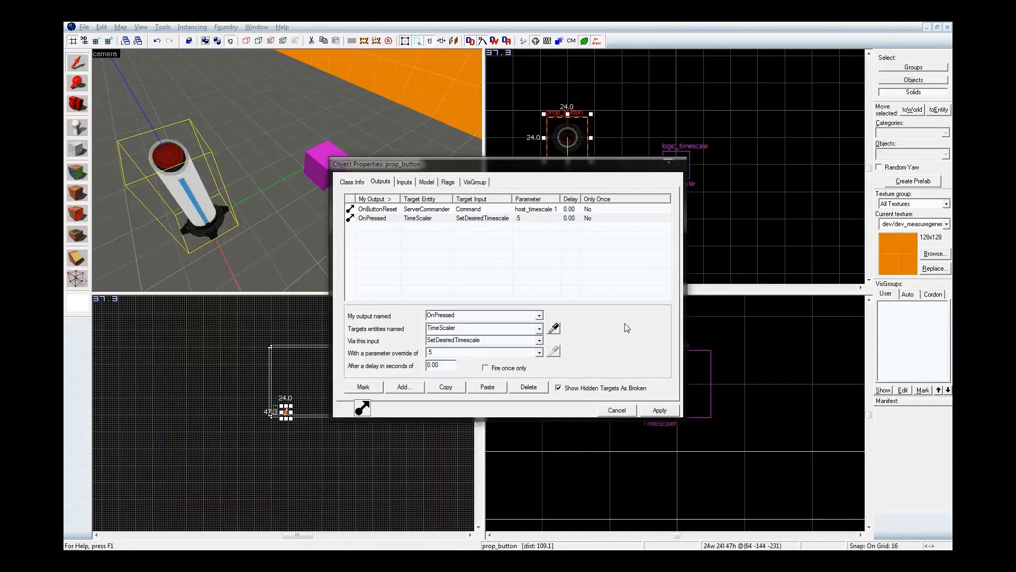
Step: Retarget the button's OnButtonReset output from ServerCommander to the TimeScaler entity by picking it in the 3D view
left_click(492, 214)
left_click(498, 339)
type("setde")
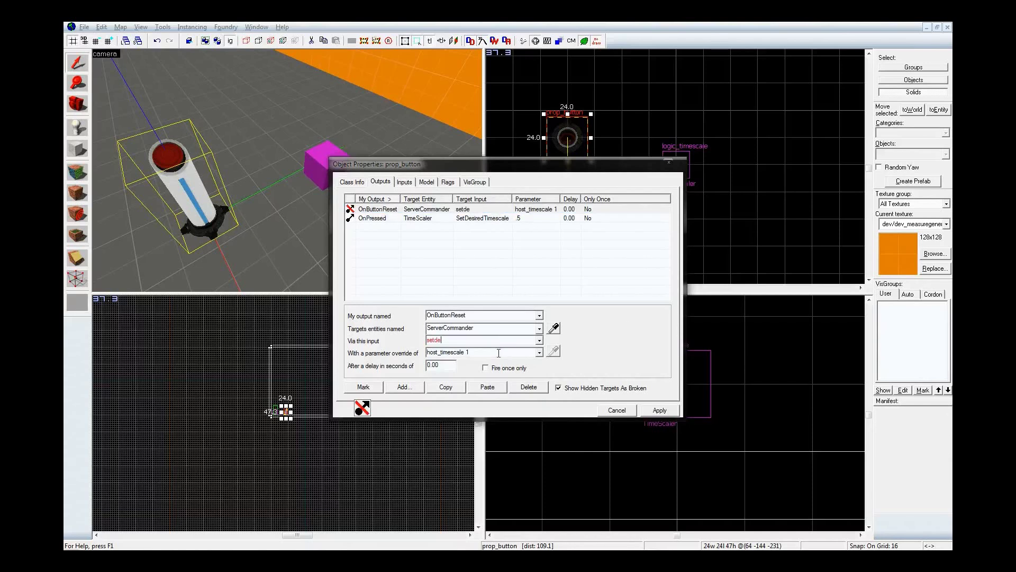
left_click(505, 328)
type("setde")
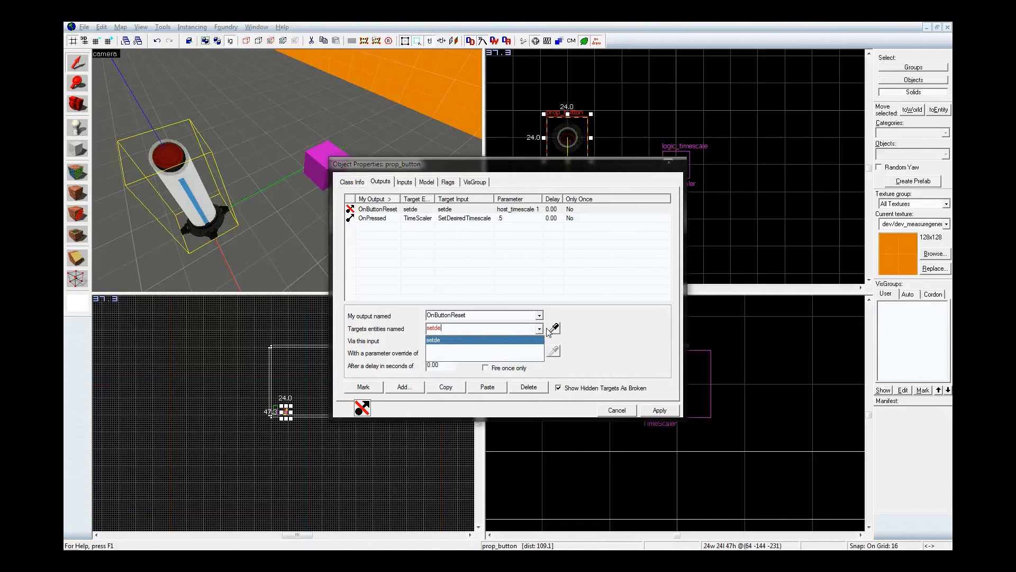
left_click(553, 328)
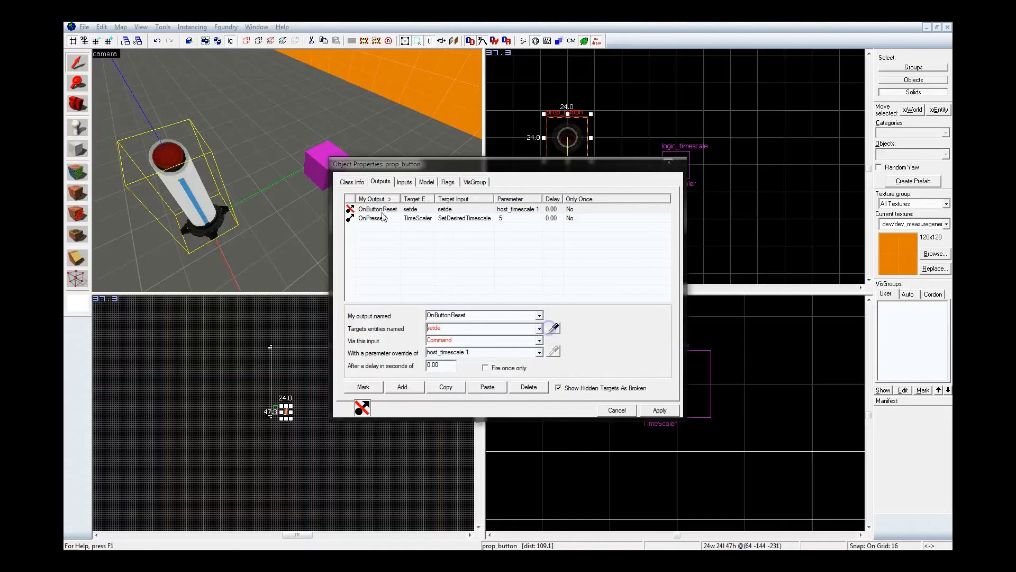
left_click(340, 156)
Step: Set the OnButtonReset output's input to SetDesiredTimescale with parameter 1 and apply the button's outputs
left_click(485, 340)
type("s")
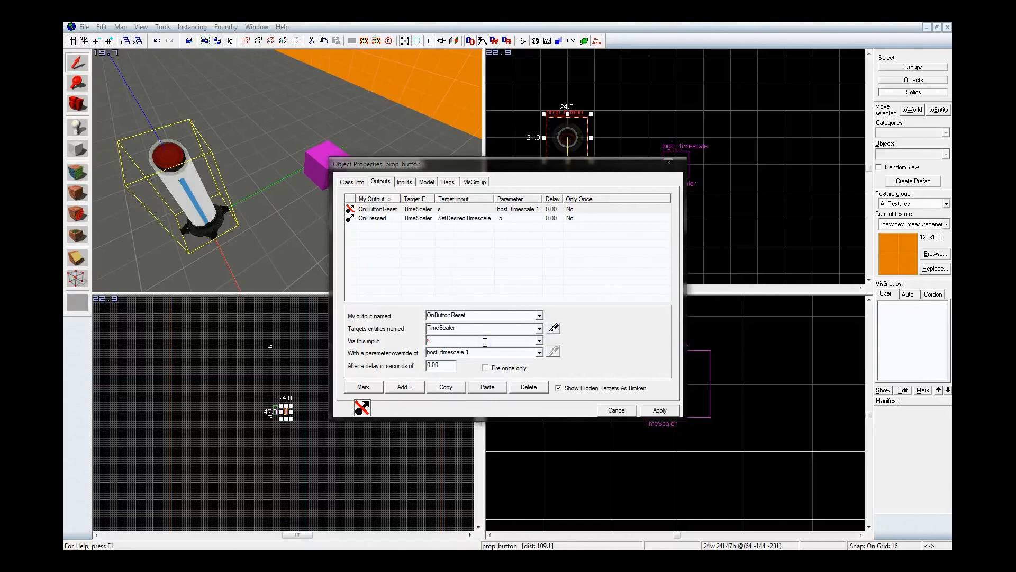
type("etDesiredTimescale")
left_click(493, 352)
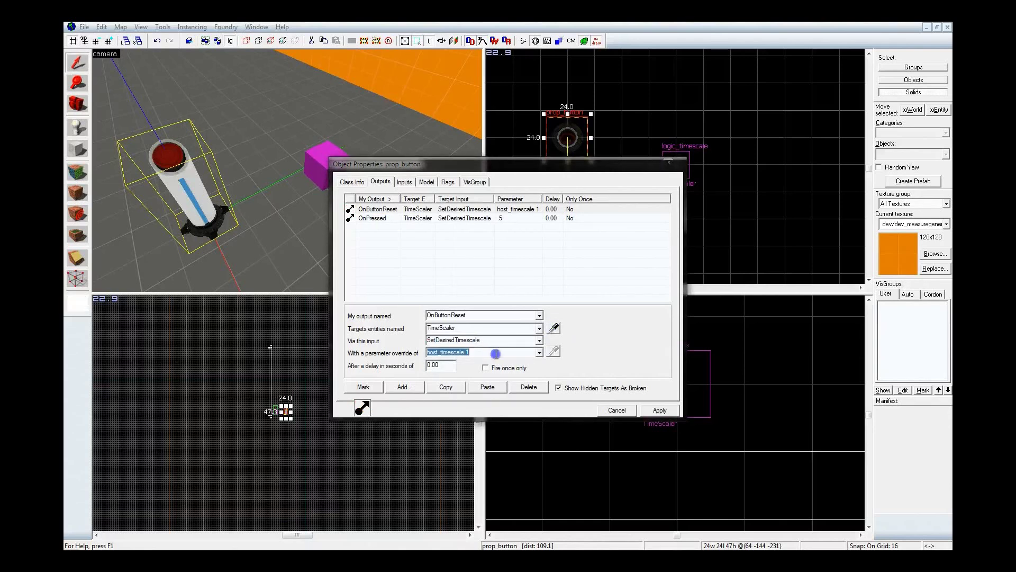
type("1")
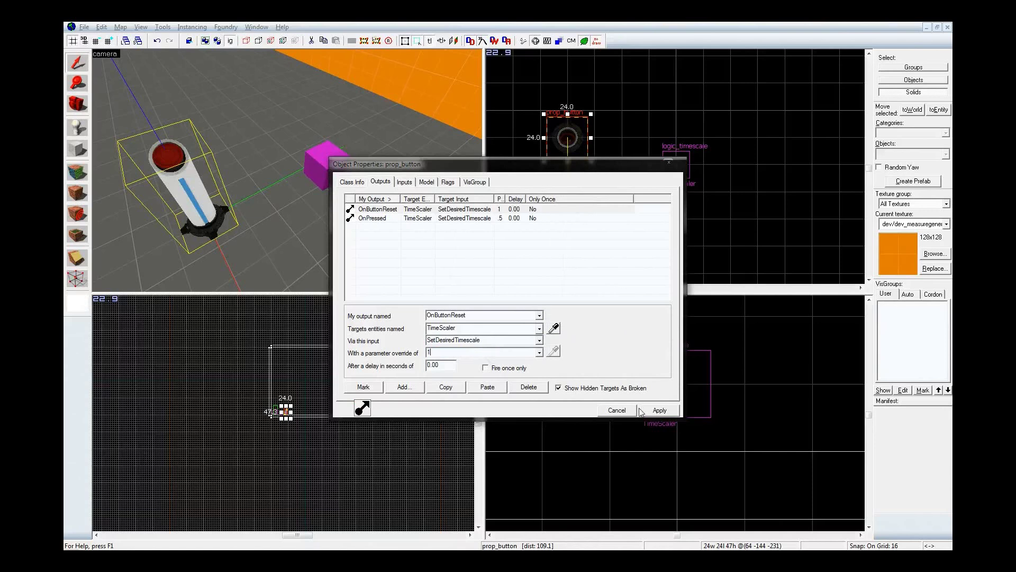
left_click(659, 411)
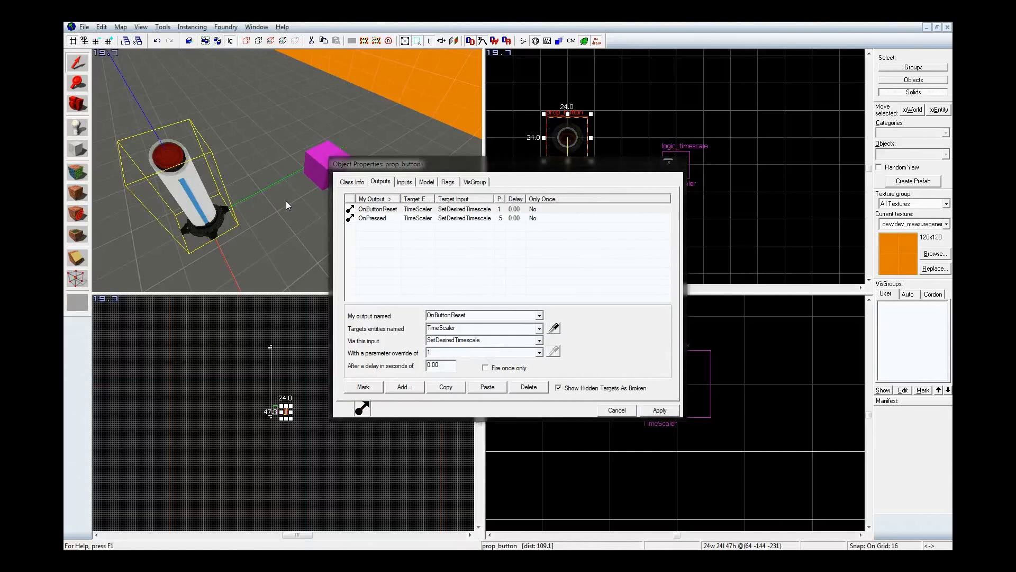
Step: Select TimeScaler, read the entity help for logic_timescale, and close the help and the properties
left_click(316, 153)
left_click(352, 181)
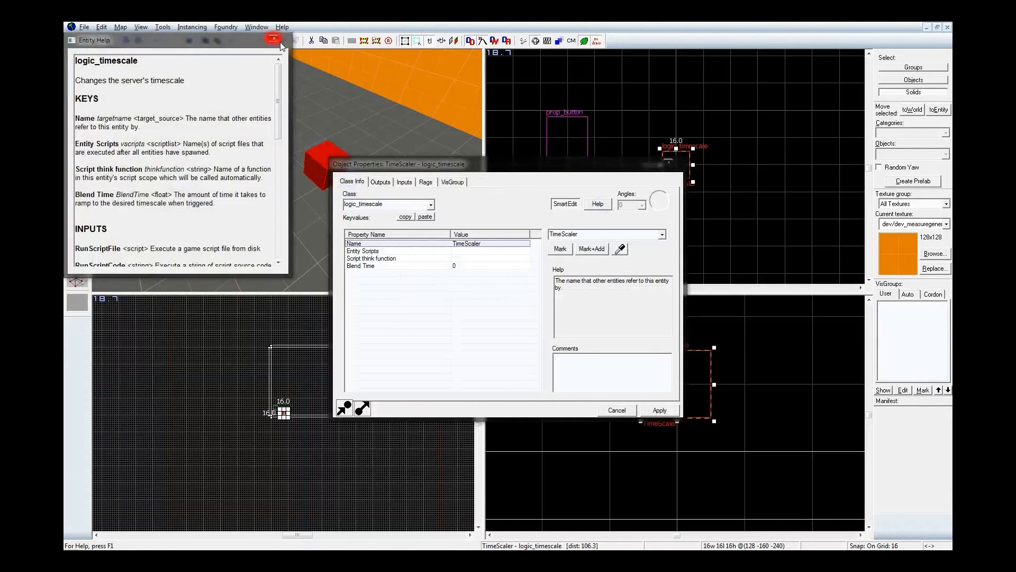
left_click(274, 38)
left_click(669, 163)
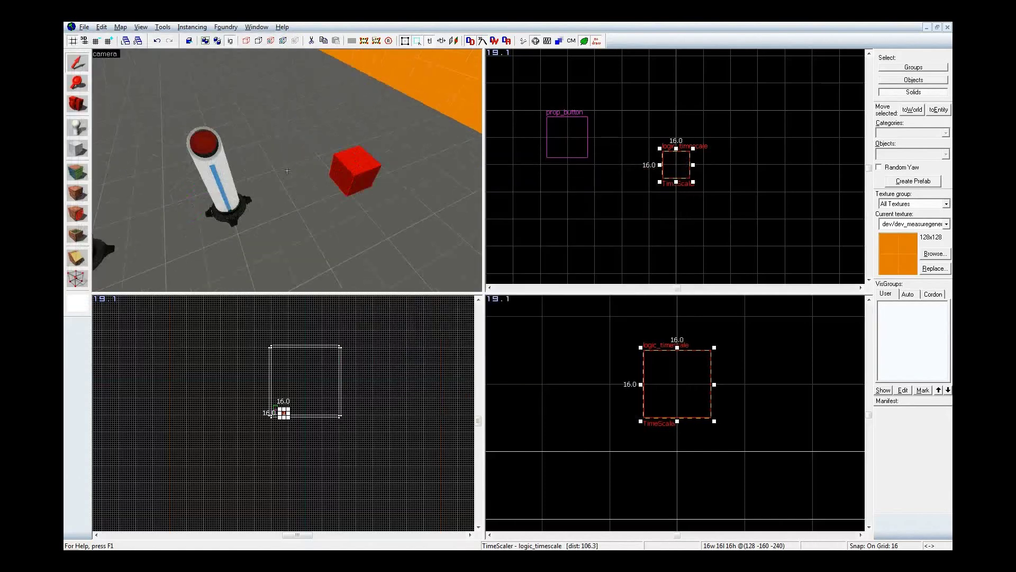
Step: Clear the selection, then compile the map and run it in Portal 2
left_click(567, 206)
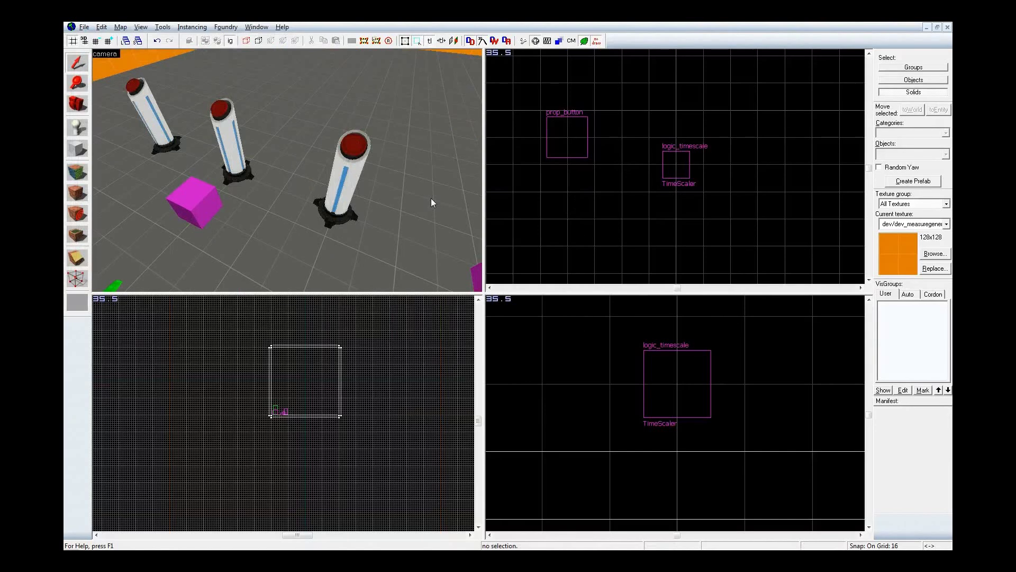
key("F9")
key("Return")
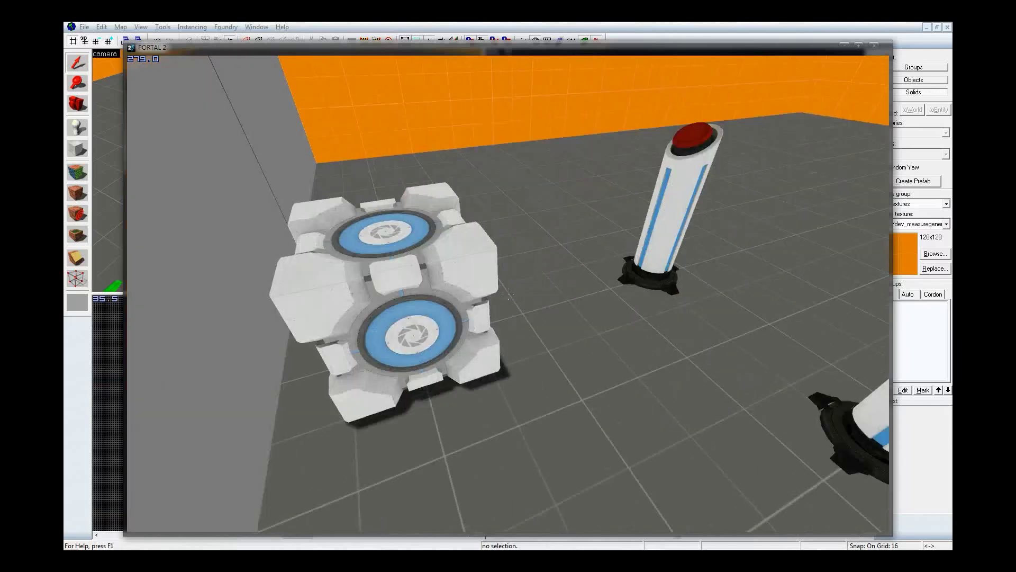
Step: Test the logic_timescale button in the game by triggering it and picking up and dropping the cube
key("e")
key("e")
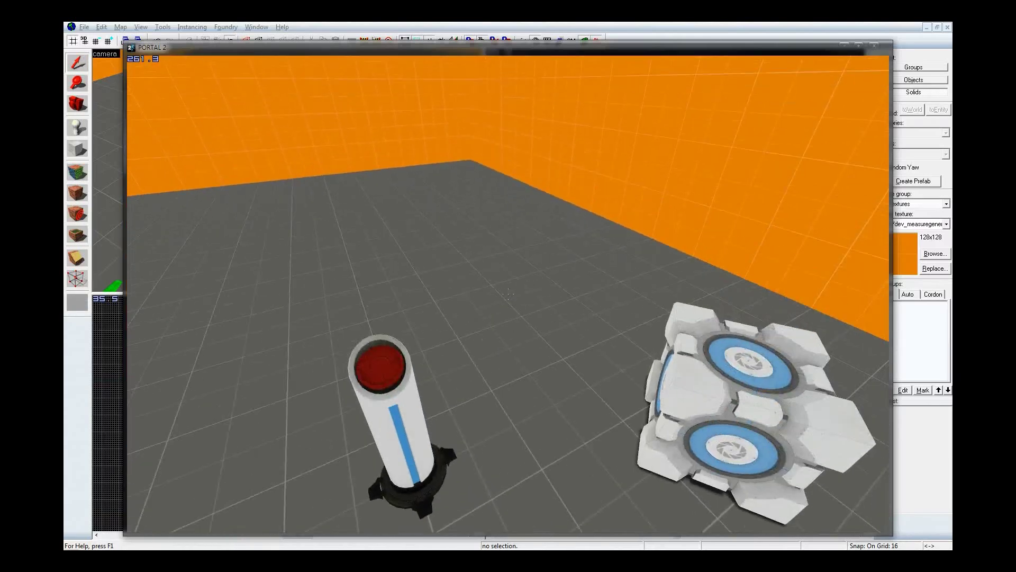
key("e")
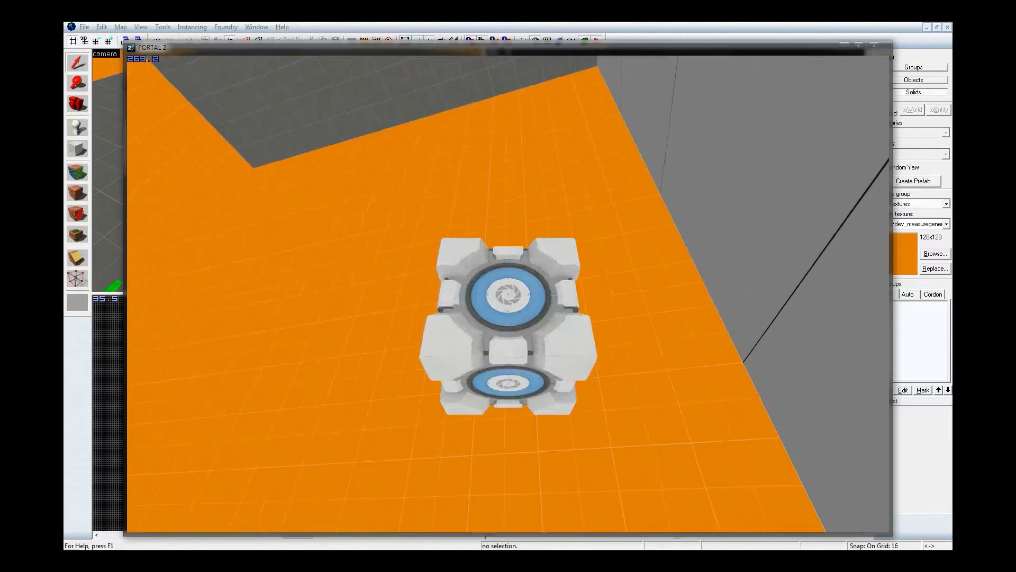
key("e")
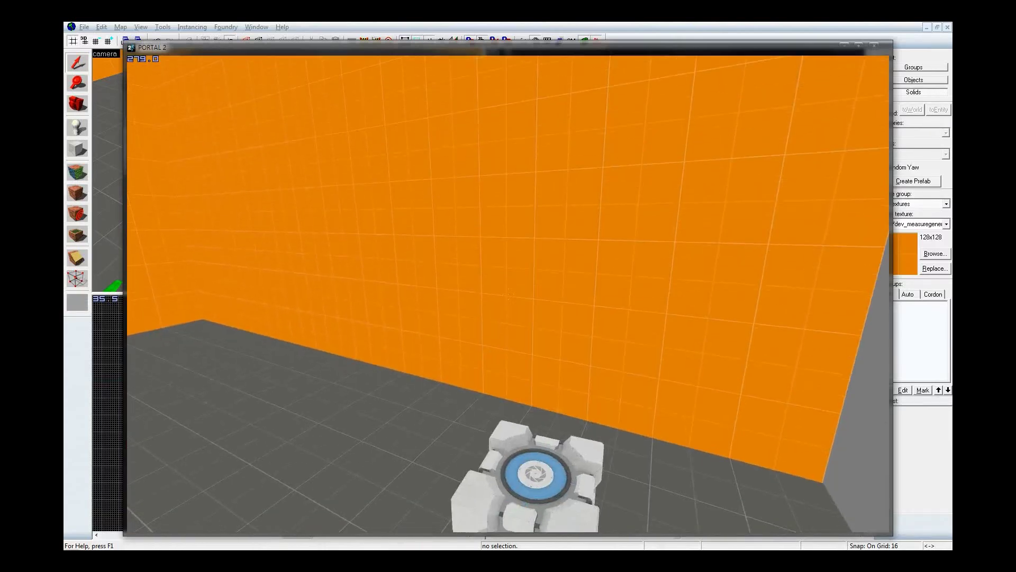
Step: Query sv_cheats in the developer console, then return to the game
key("grave")
type("sv_cheats")
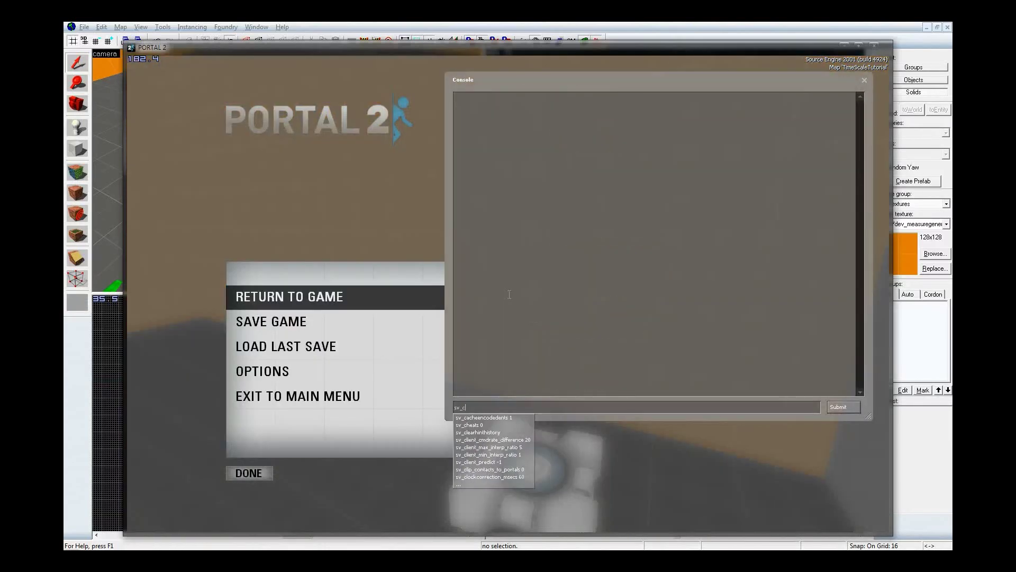
key("Return")
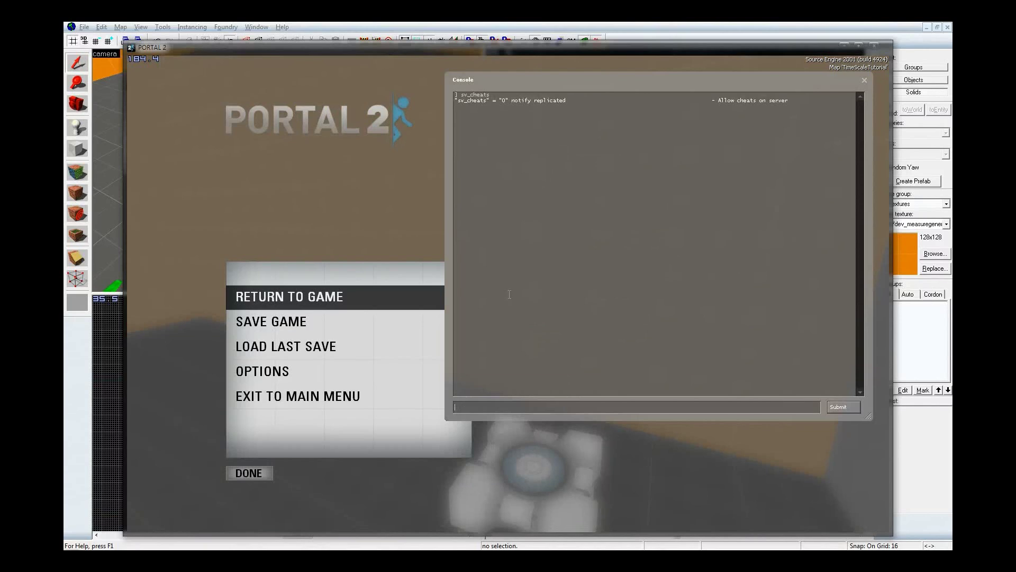
key("grave")
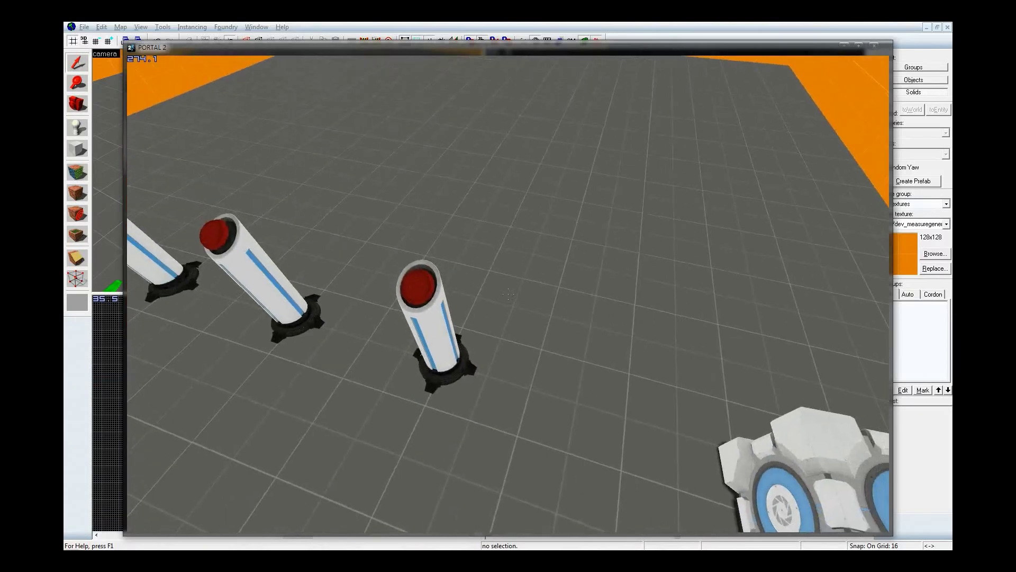
Step: Test the timescale again by using the button and cube and jumping, then reopen the developer console
key("e")
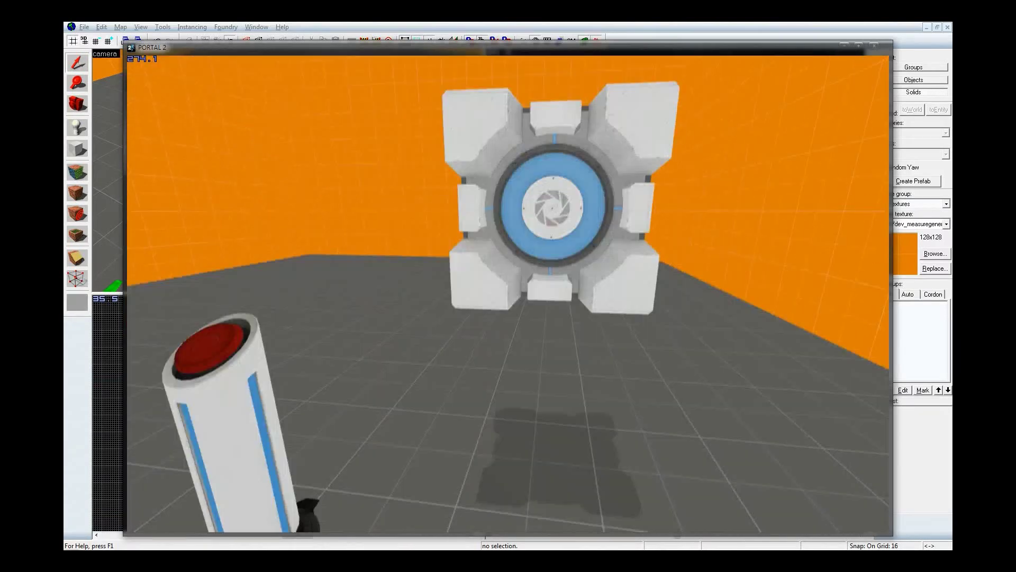
key("e")
key("space")
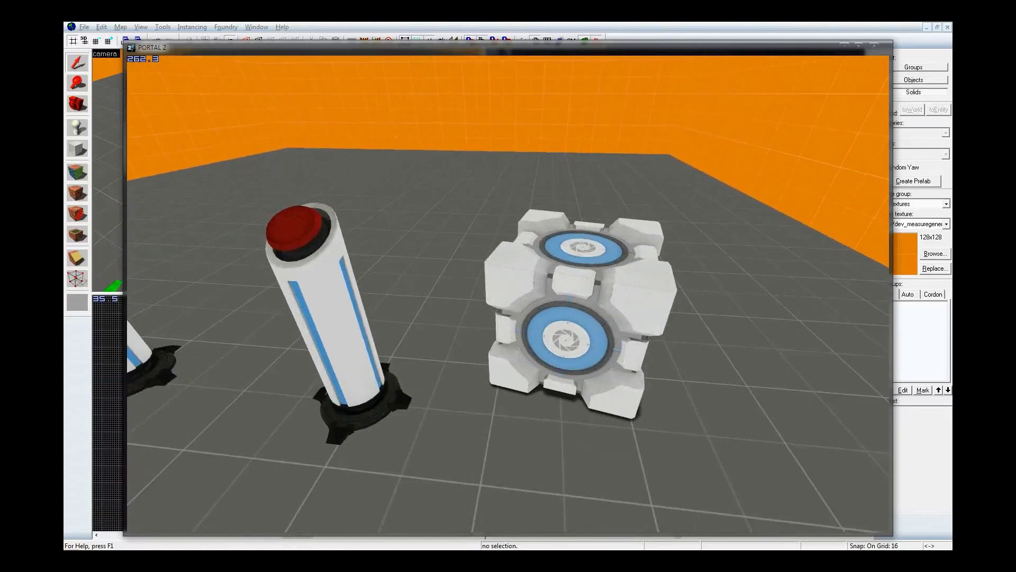
key("space")
key("grave")
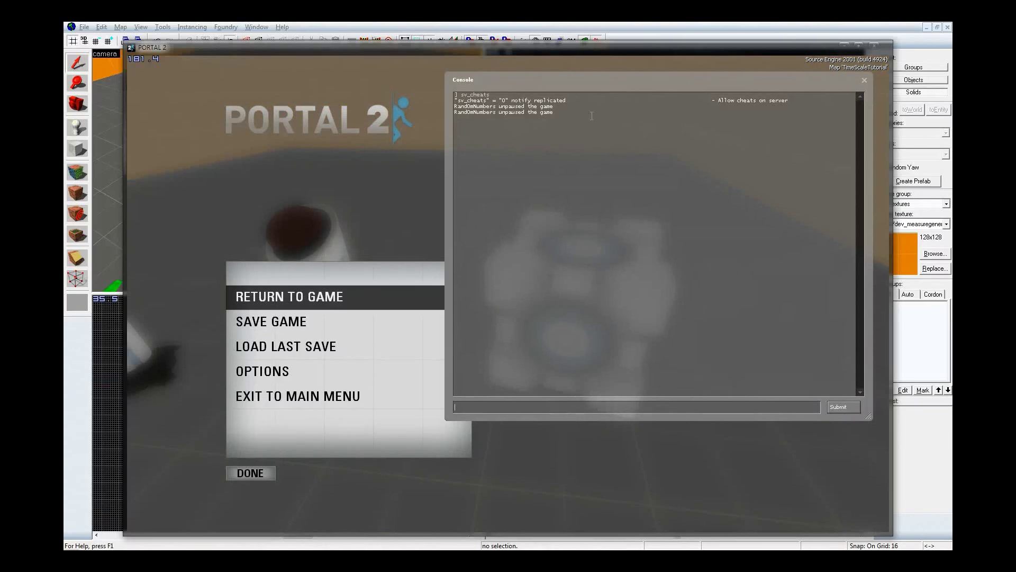
Step: Switch back to Hammer and place an npc_portal_turret_floor entity on the floor near the three buttons
left_click(590, 33)
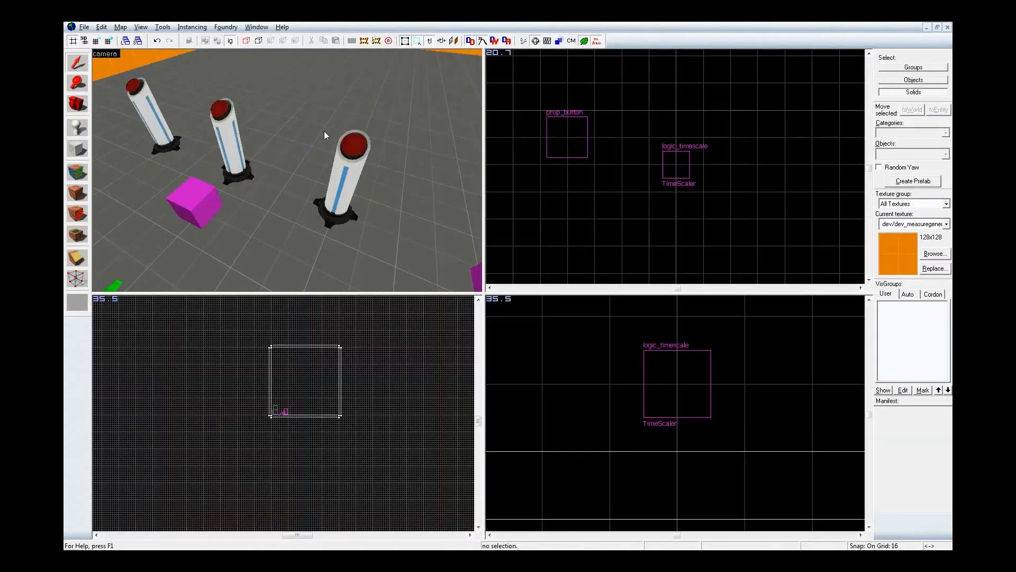
key("shift+e")
type("npc")
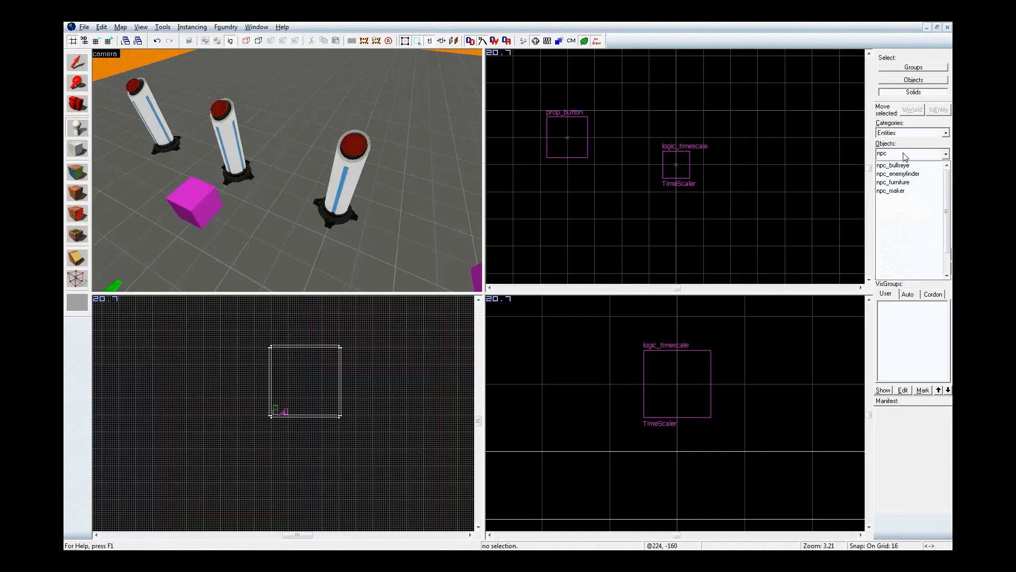
key("BackSpace")
key("BackSpace")
key("BackSpace")
type("turret")
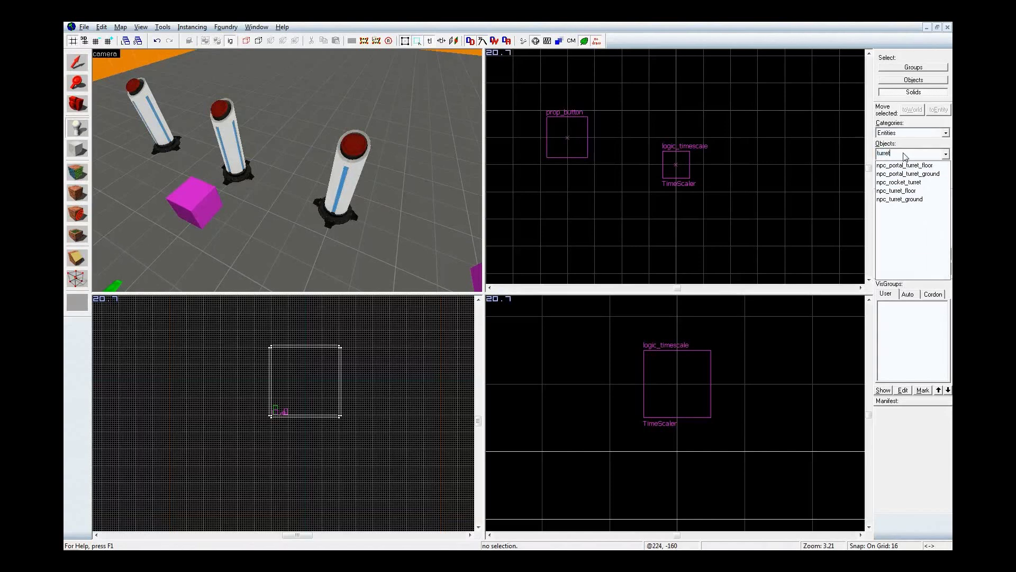
left_click(905, 165)
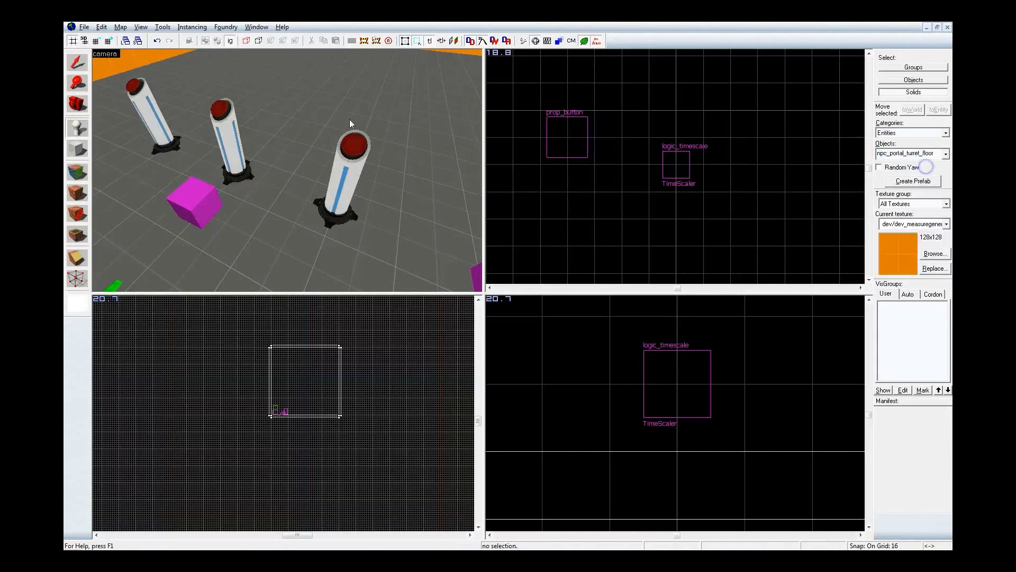
left_click(414, 138)
key("d")
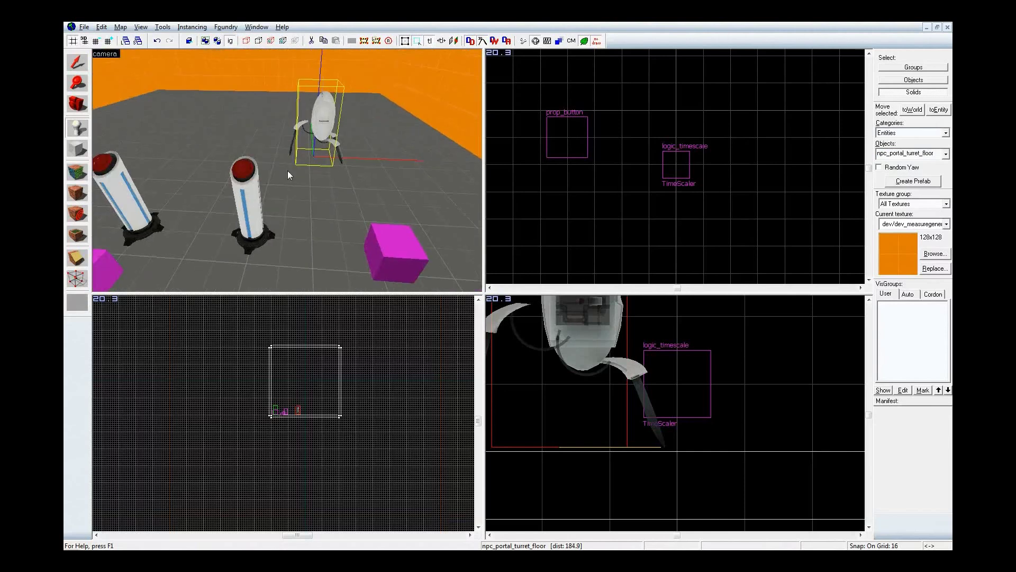
Step: Compile the map and run it in Portal 2, then walk around to the front of the turret
key("F9")
left_click(515, 381)
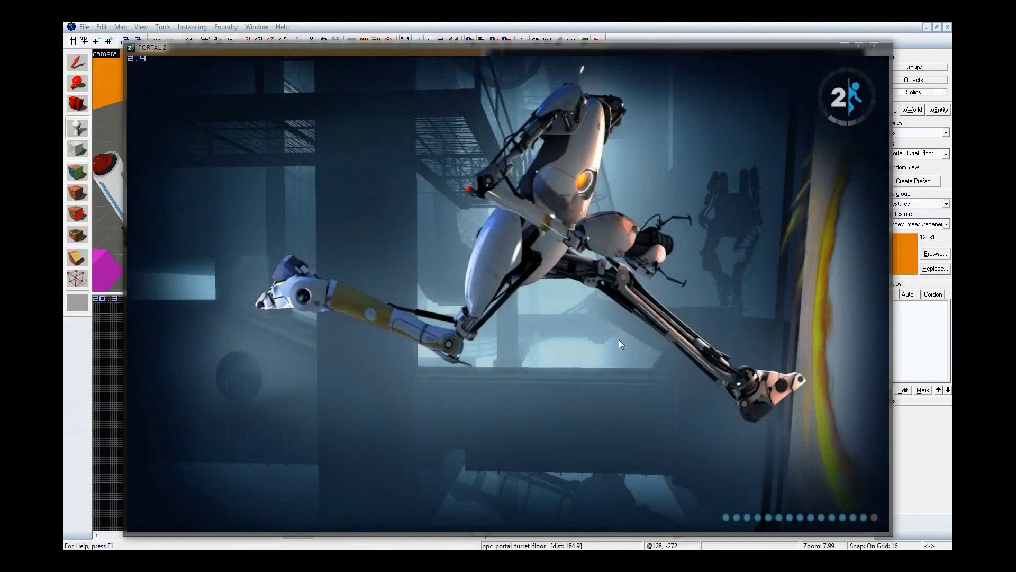
key("d")
key("w")
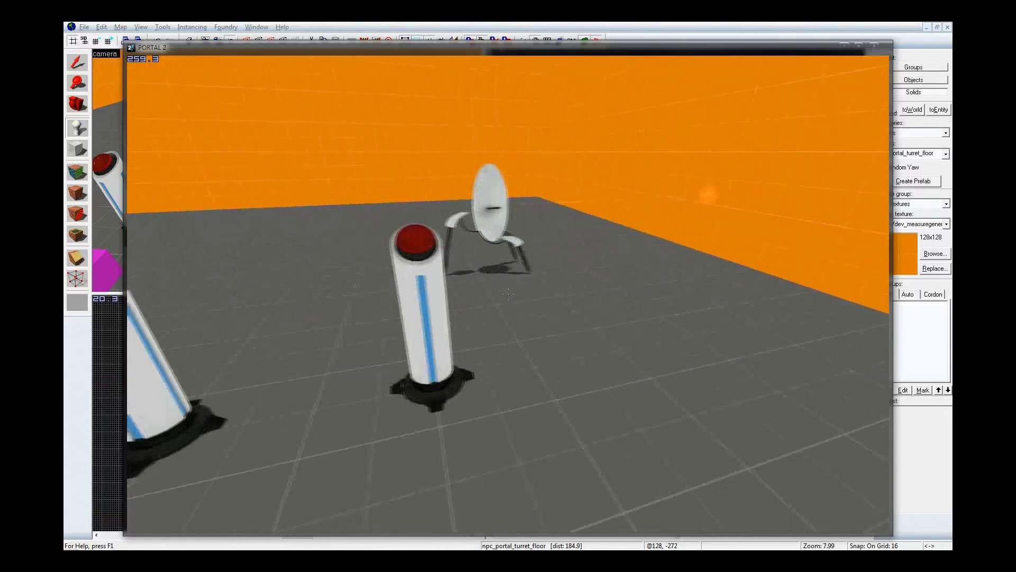
key("d")
key("a")
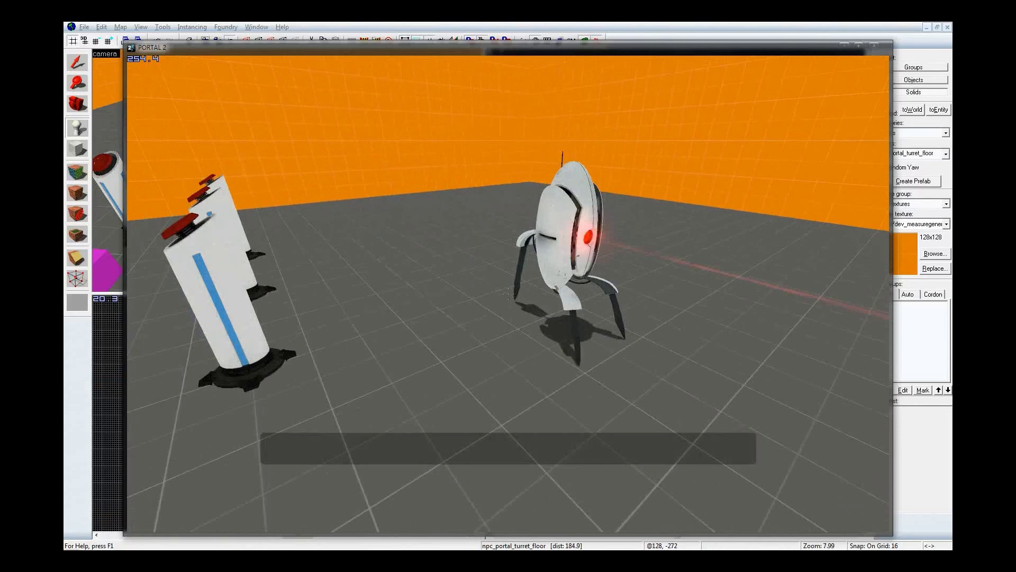
Step: Move between the buttons and the turret to examine how it deploys, searches and retracts at normal speed
key("a")
key("w")
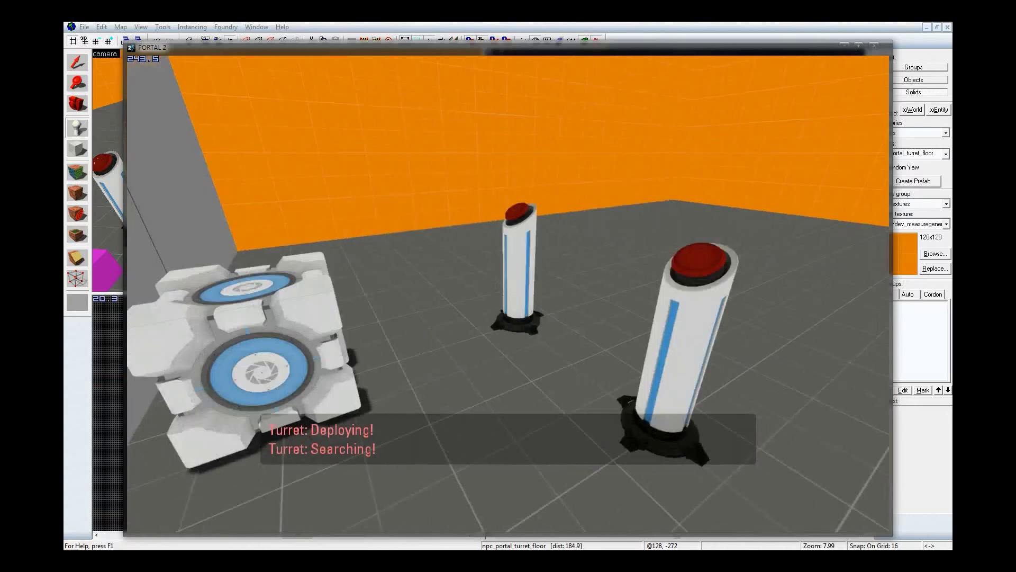
key("d")
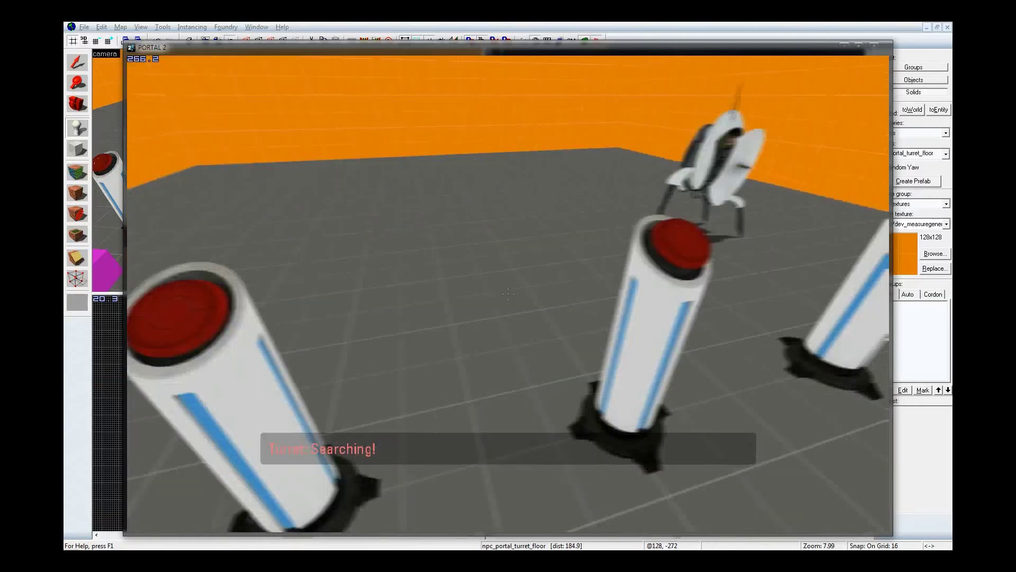
key("w")
key("d")
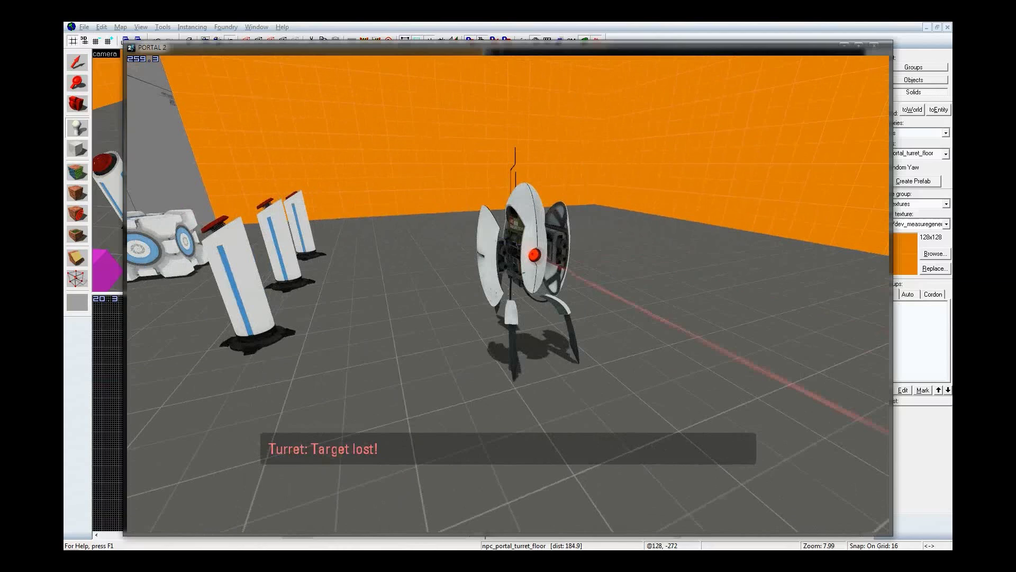
key("a")
key("d")
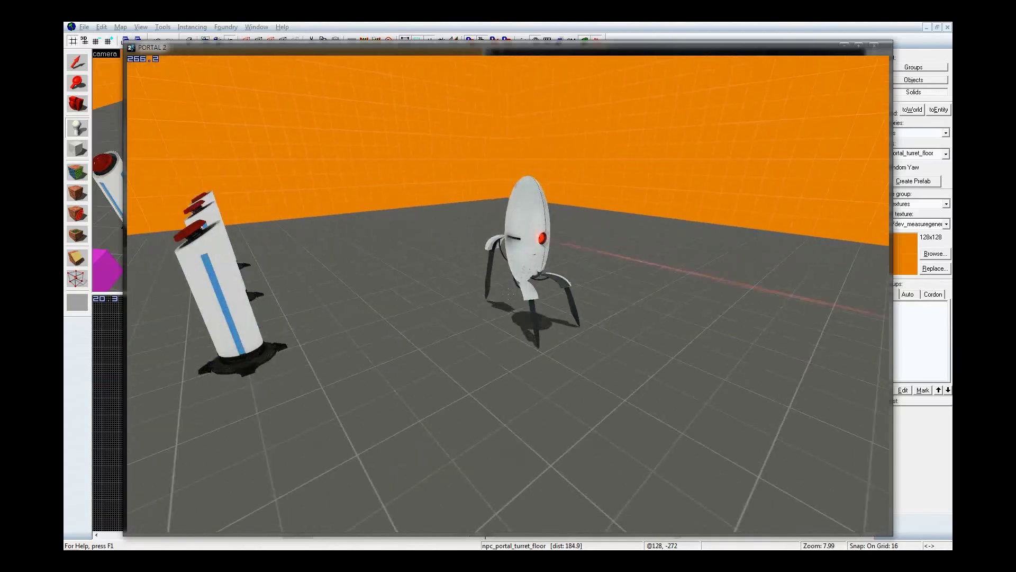
key("a")
key("w")
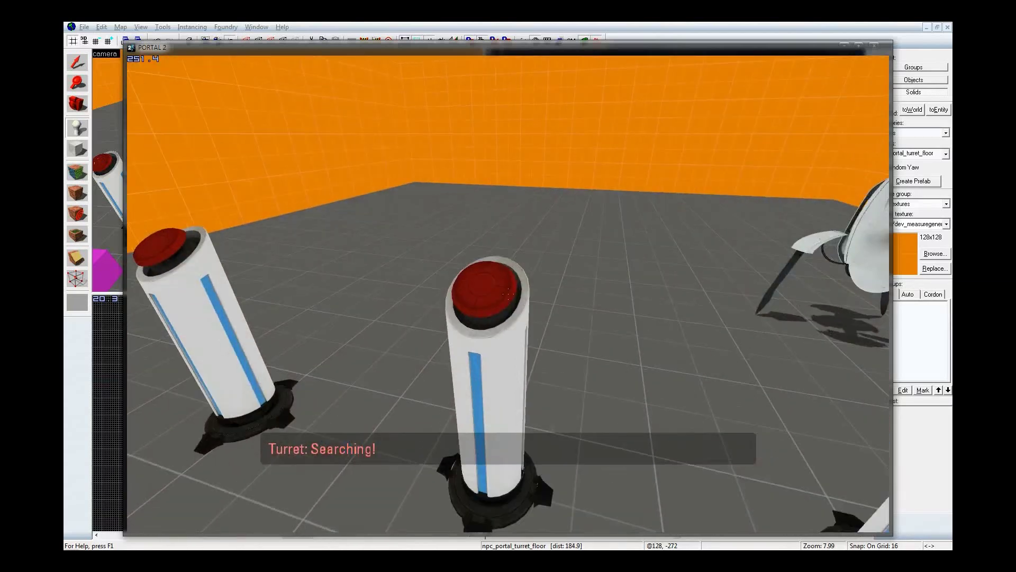
Step: Trigger the middle button and circle the turret to examine its behaviour under the changed host timescale
key("e")
key("d")
key("w")
key("d")
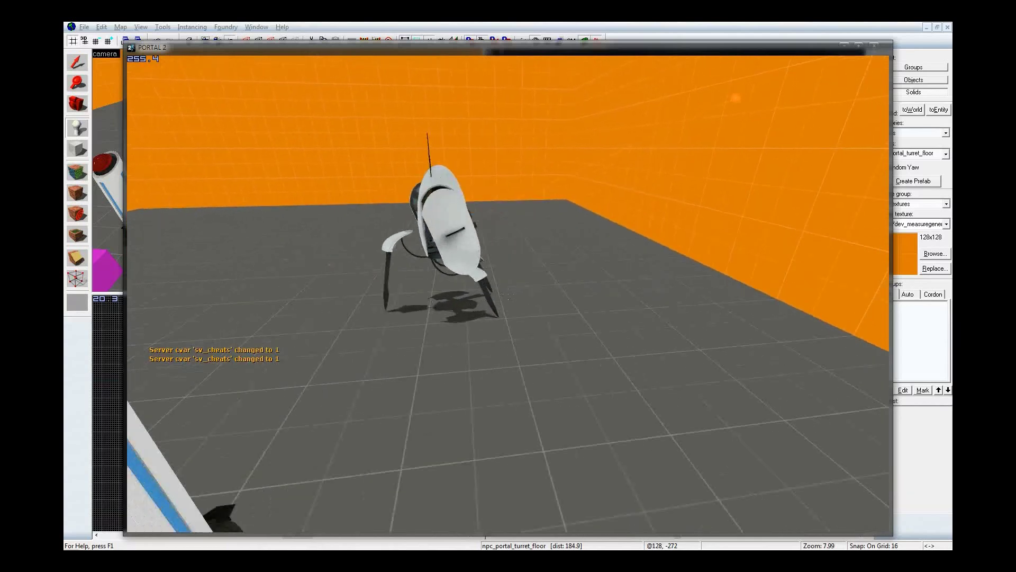
key("d")
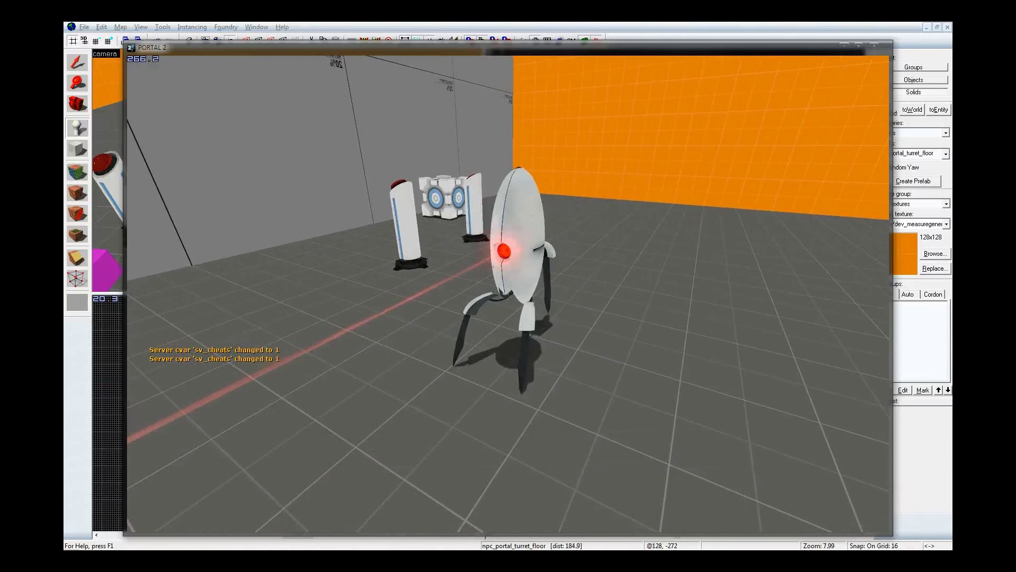
key("d")
key("w")
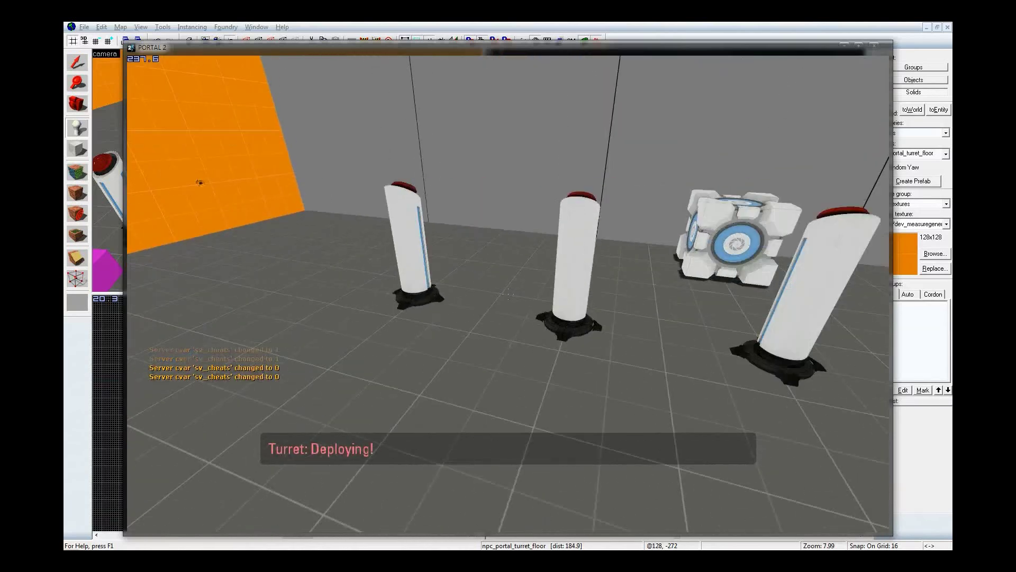
Step: Return to the buttons and repeatedly circle the turret to examine its deploying and searching behaviour
key("a")
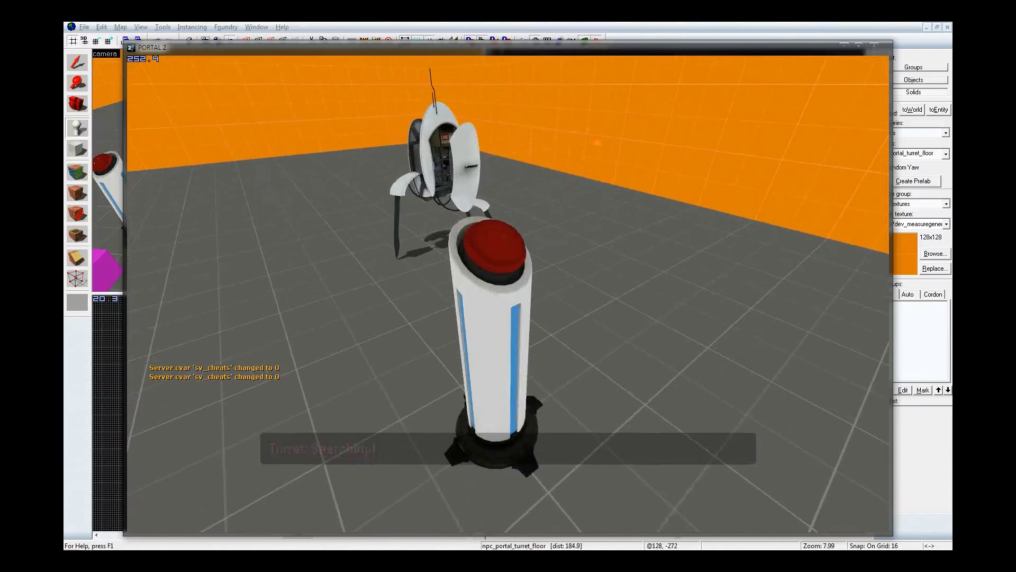
key("d")
key("w")
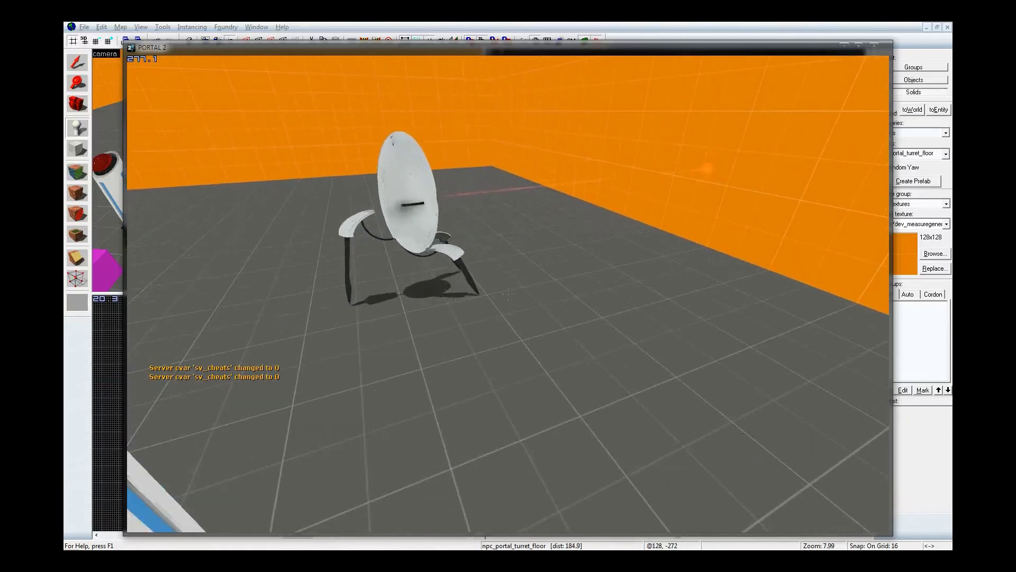
key("w")
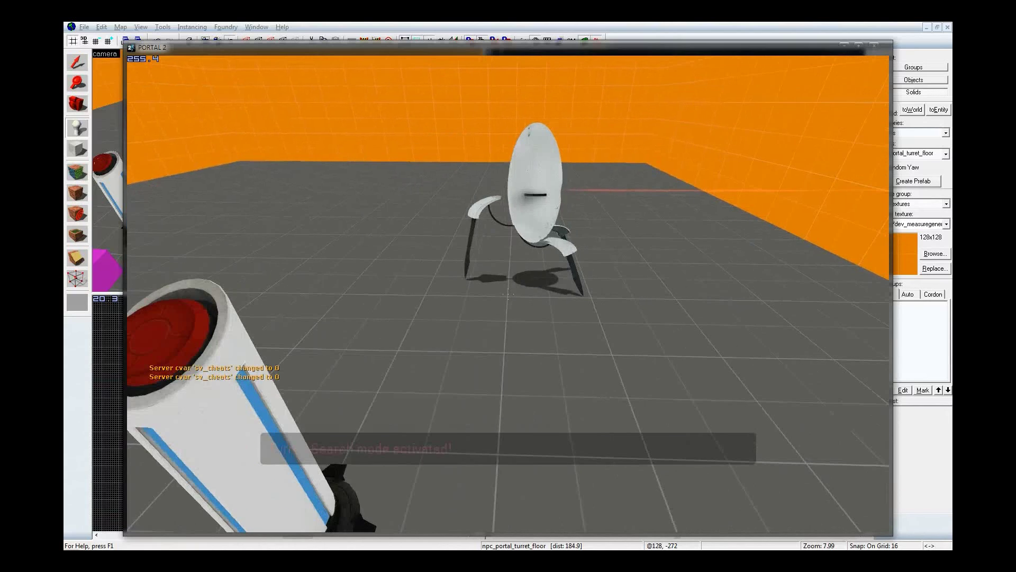
key("d")
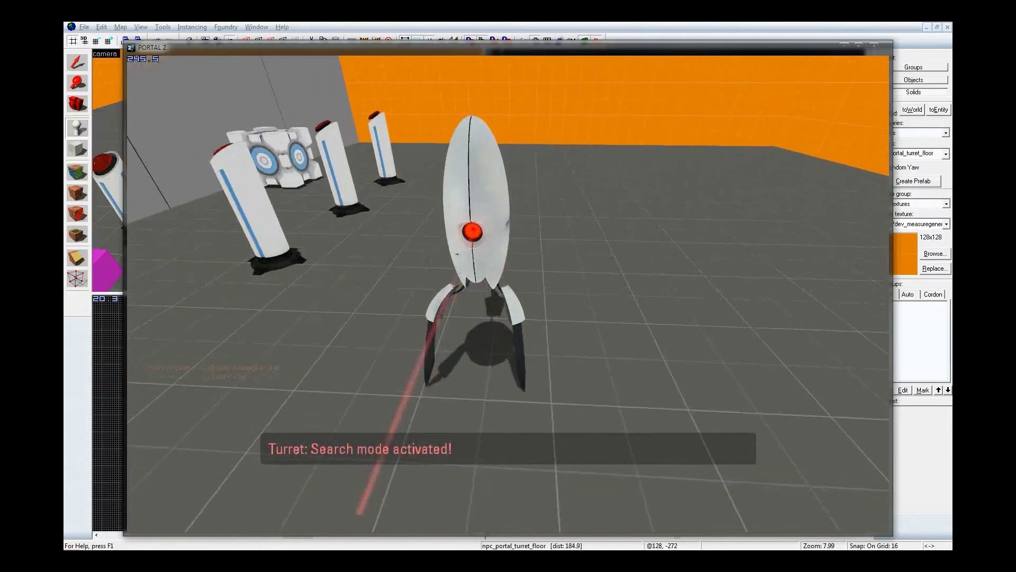
key("d")
key("w")
key("d")
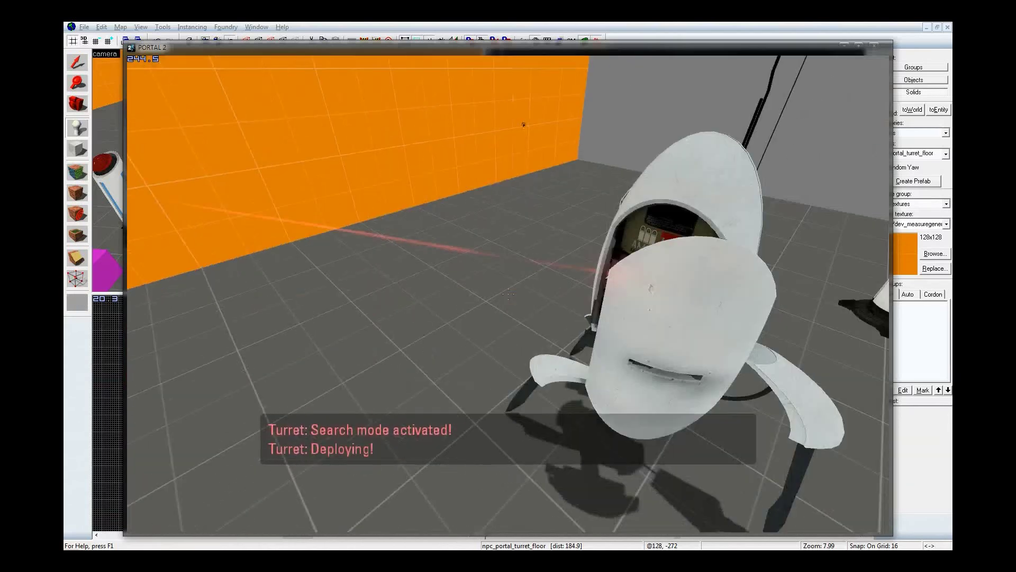
key("s")
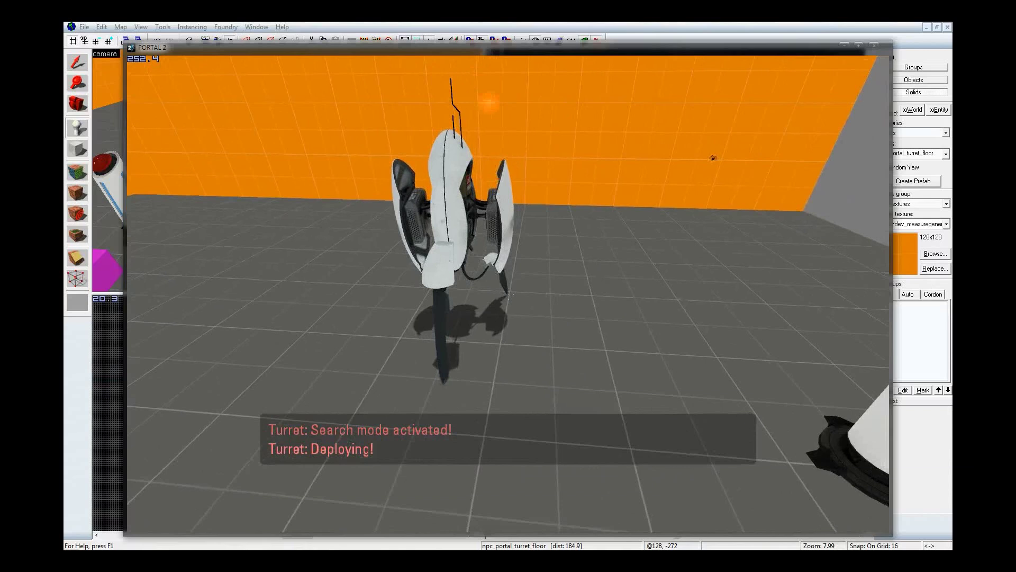
key("a")
key("d")
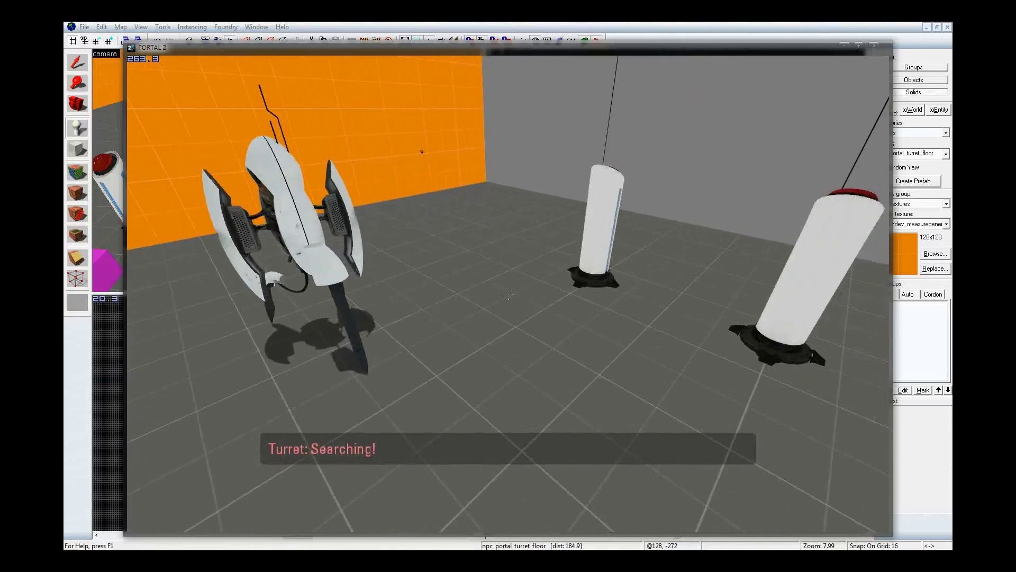
key("d")
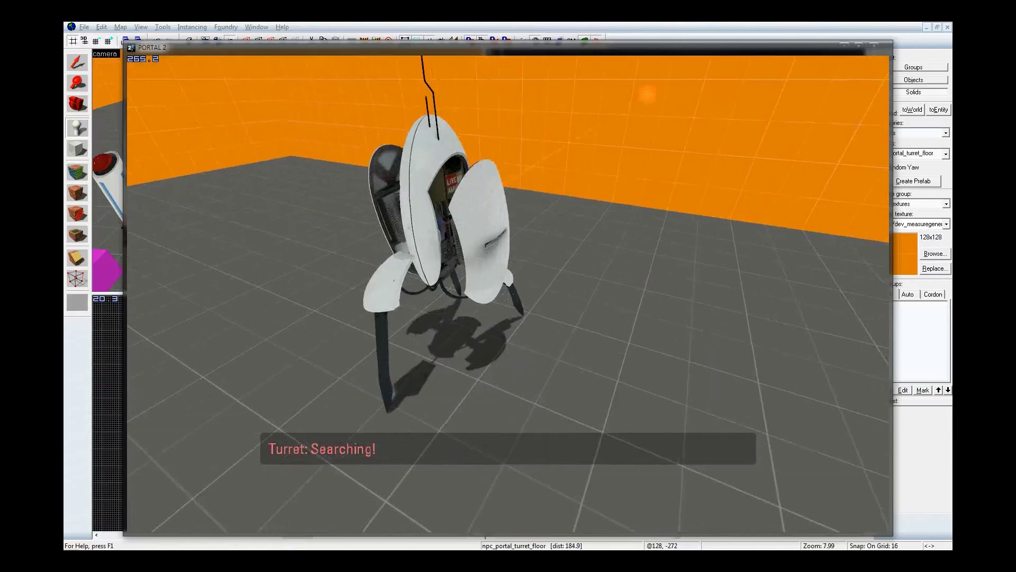
key("s")
key("a")
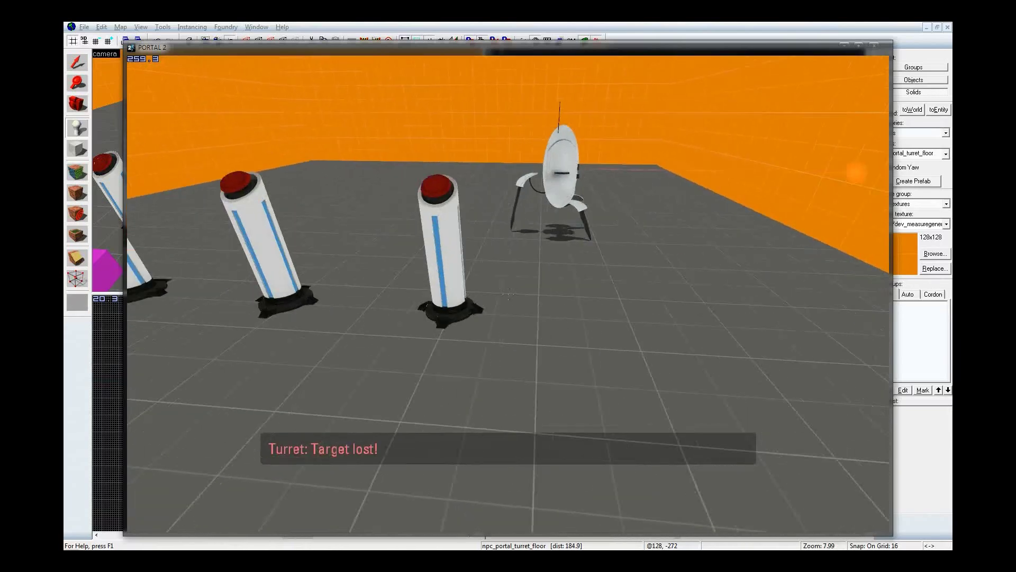
key("w")
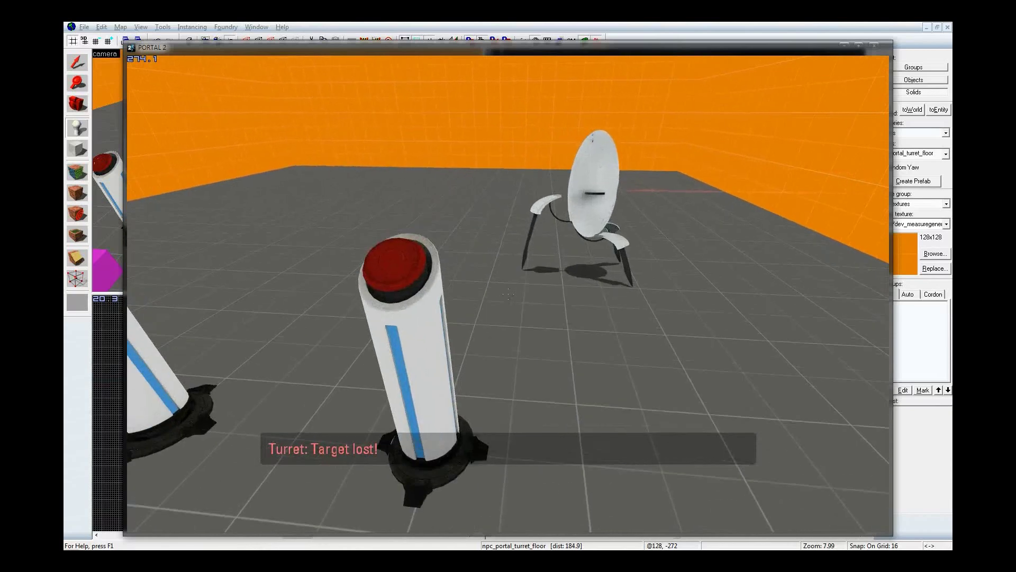
Step: Switch back to Hammer and place a player_speedmod entity on the floor beside the logic_timescale entity
key("grave")
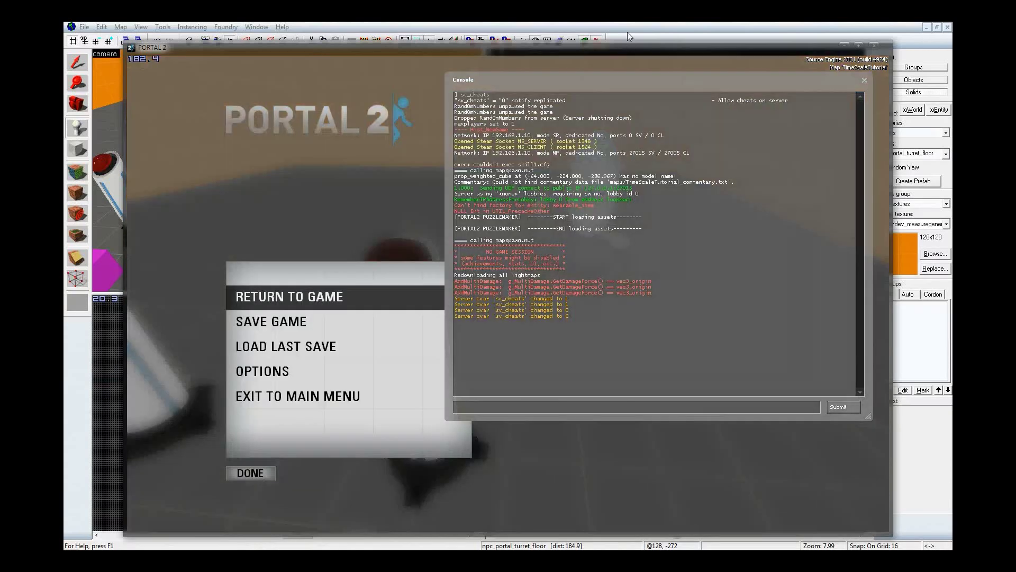
left_click(629, 28)
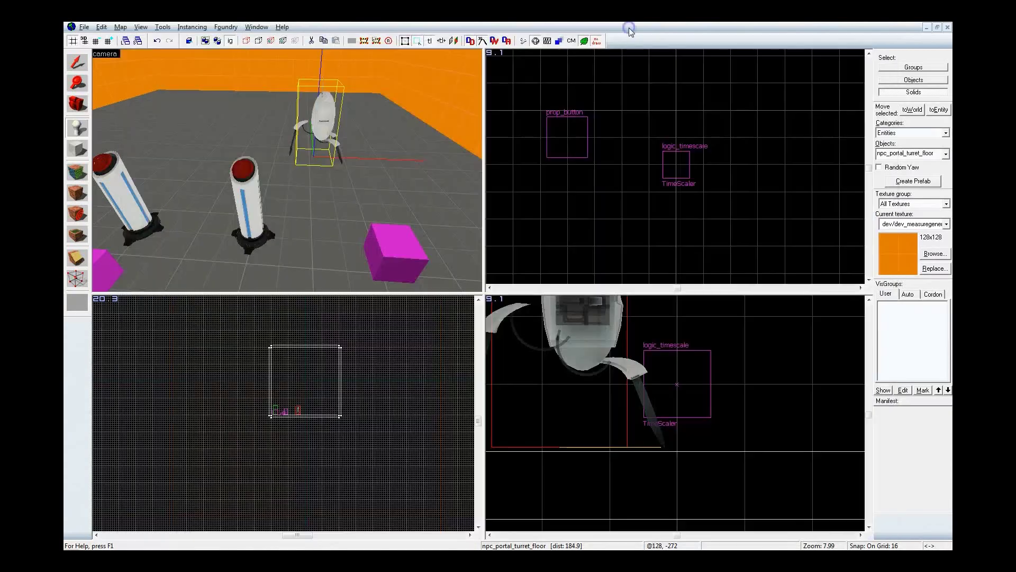
double_click(922, 154)
type("player")
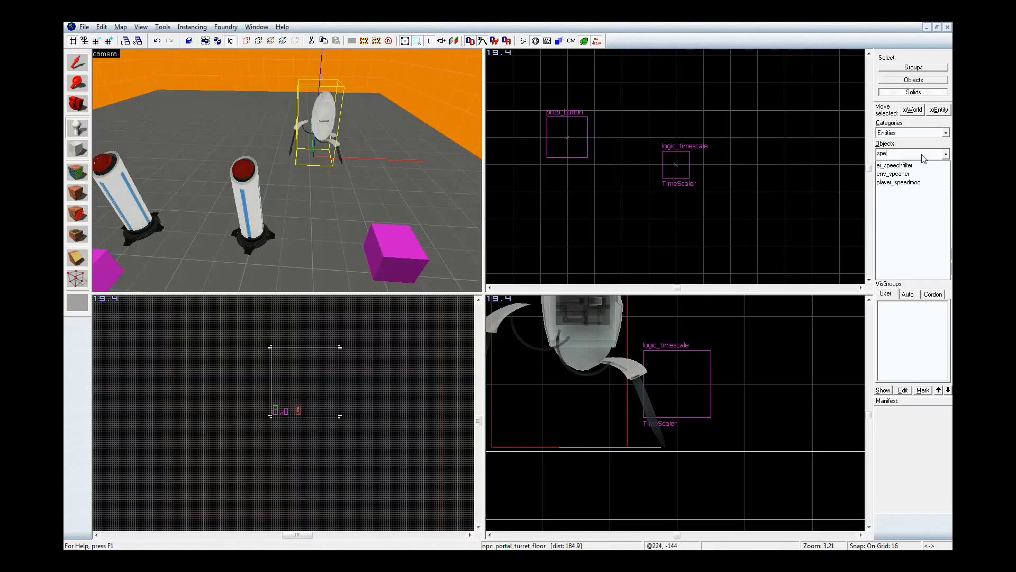
left_click(925, 182)
key("z")
key("z")
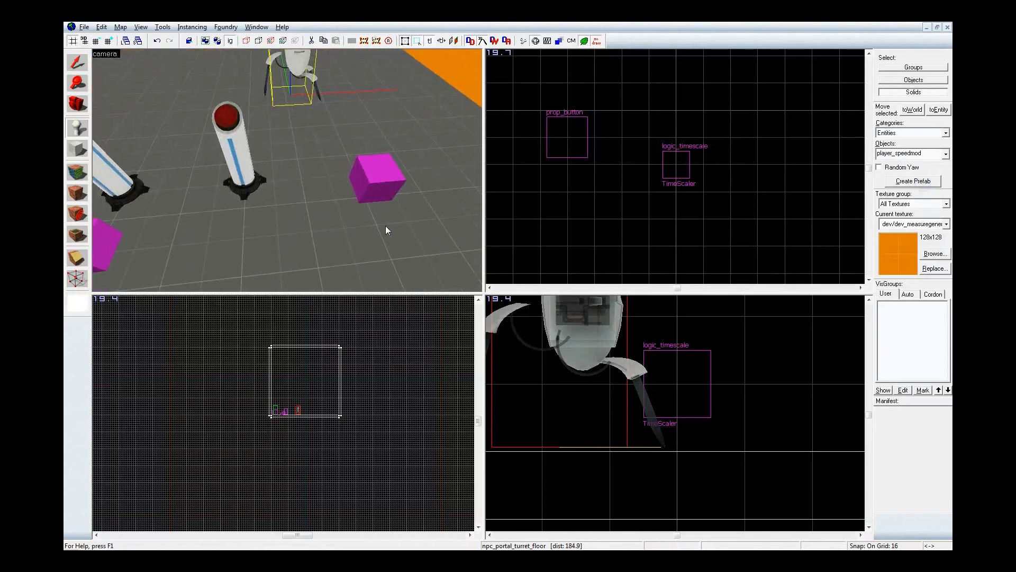
key("a")
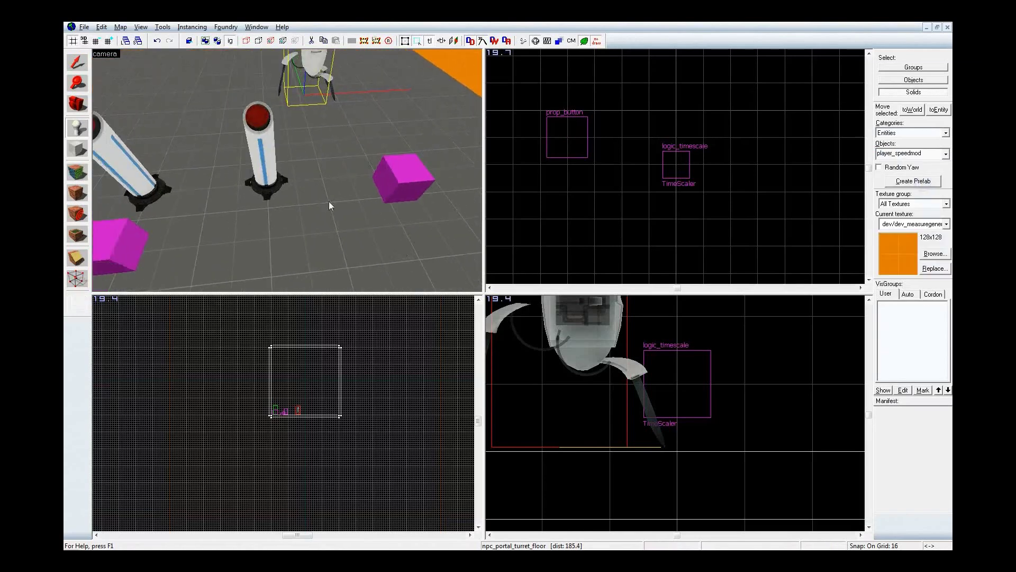
key("z")
left_click(333, 138)
key("z")
key("w")
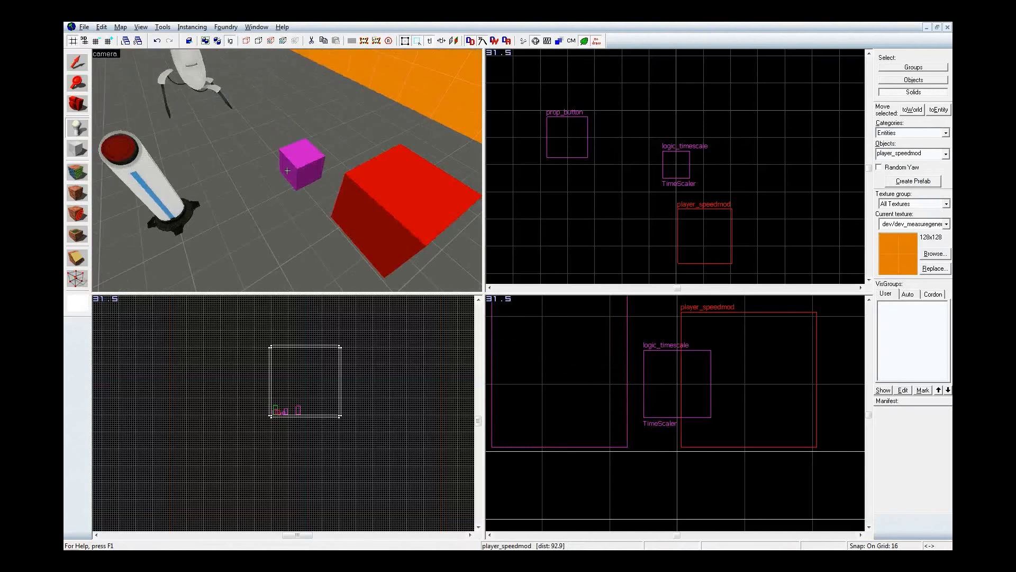
key("z")
left_click(595, 179)
key("Return")
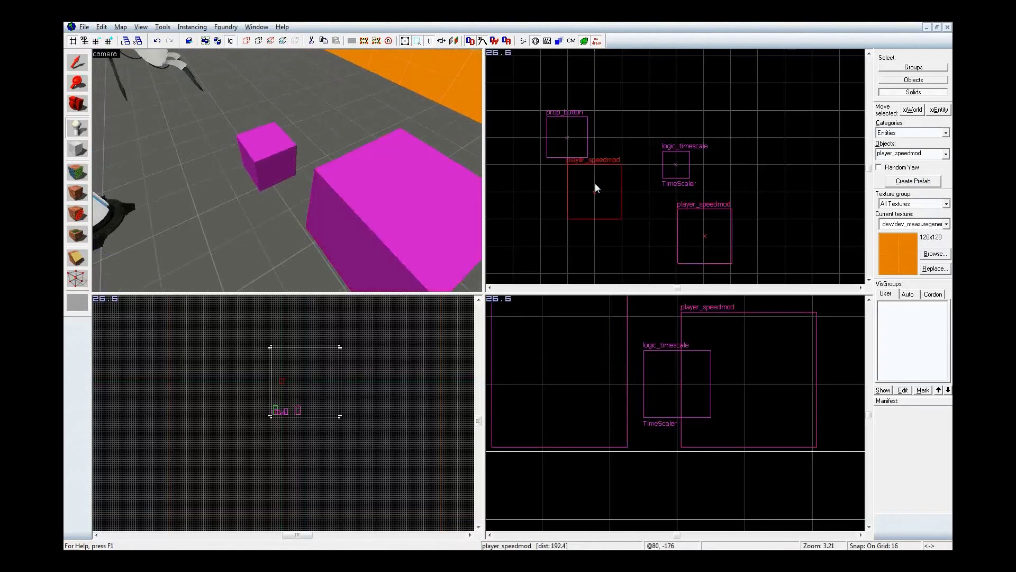
key("ctrl+z")
Step: Name the placed player_speedmod entity PlayerSpeed and read its entity help
key("shift+s")
left_click(572, 208)
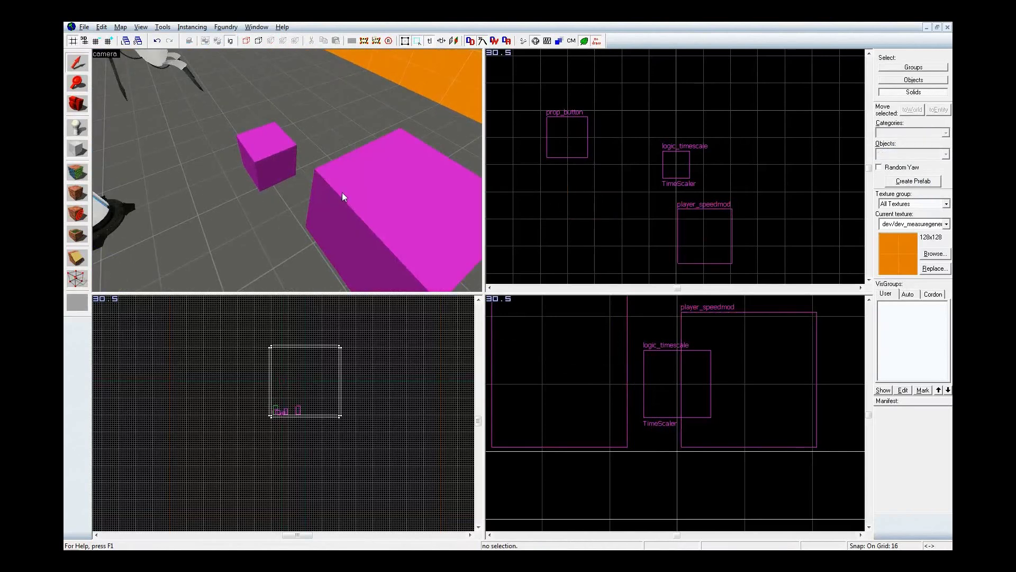
double_click(342, 192)
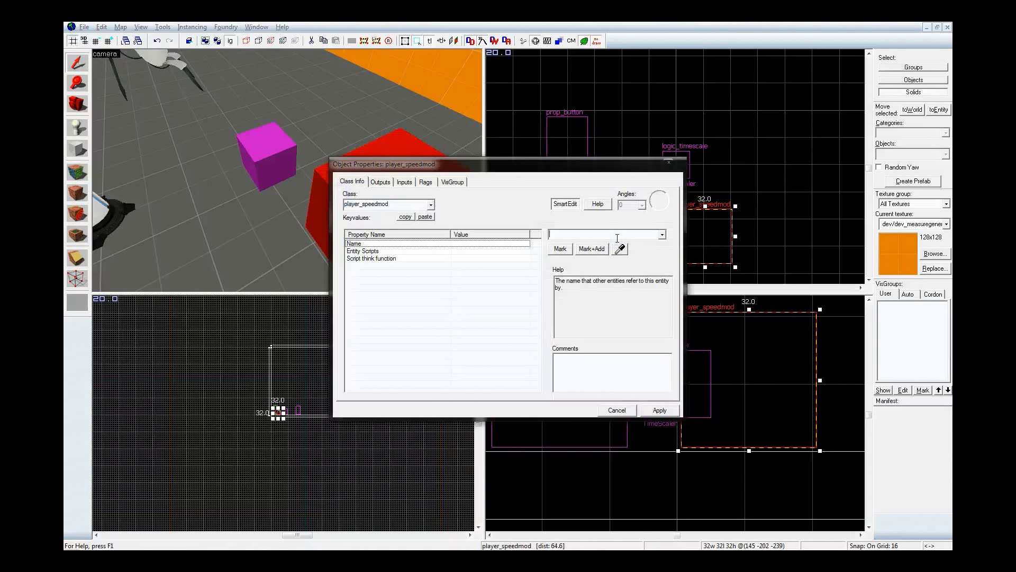
type("Spee")
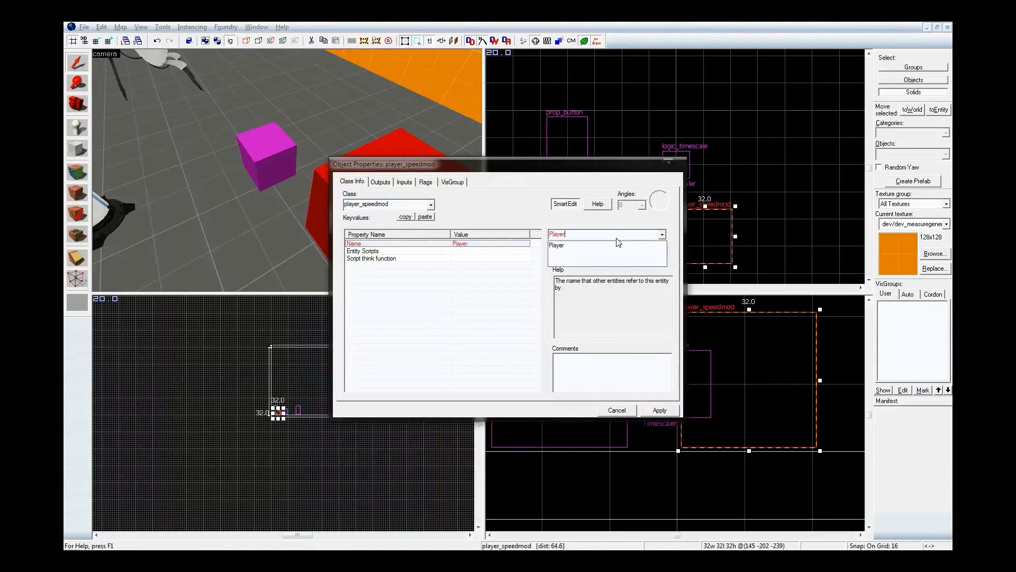
type("ed")
key("Return")
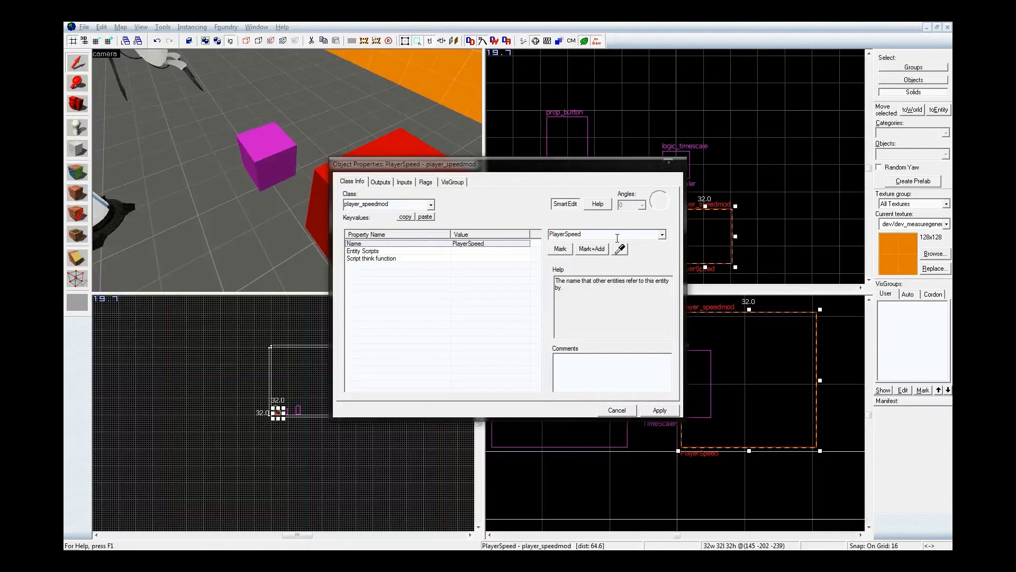
left_click(592, 205)
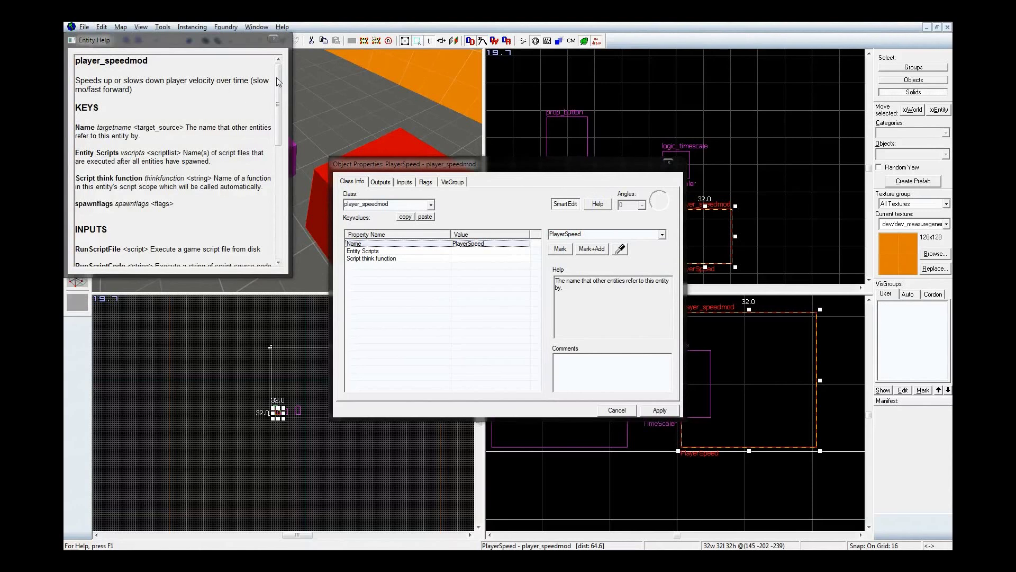
left_click(274, 39)
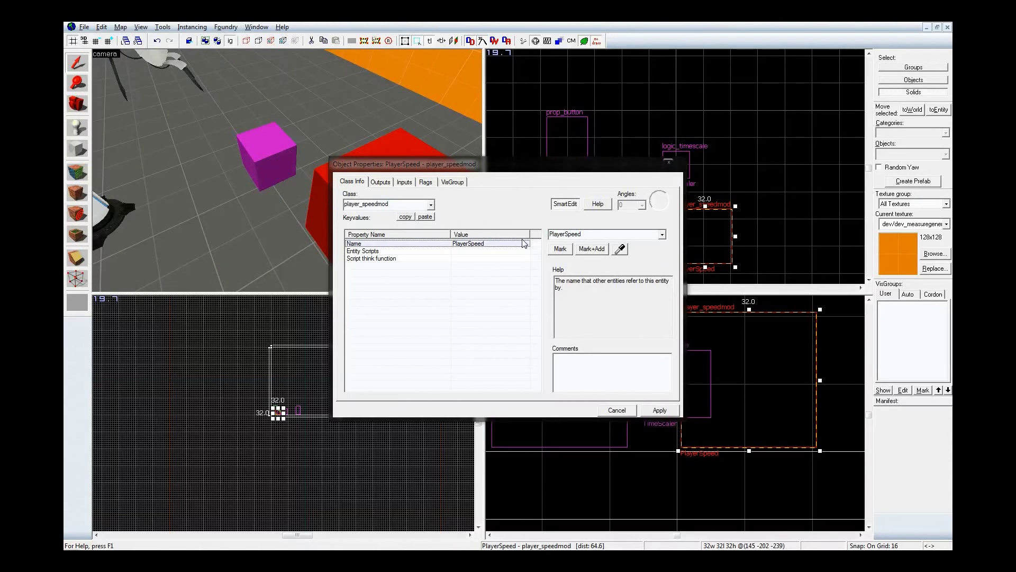
Step: Duplicate the OnButtonReset and OnPressed outputs of the prop_button nearest the player_speedmod entity
key("z")
key("z")
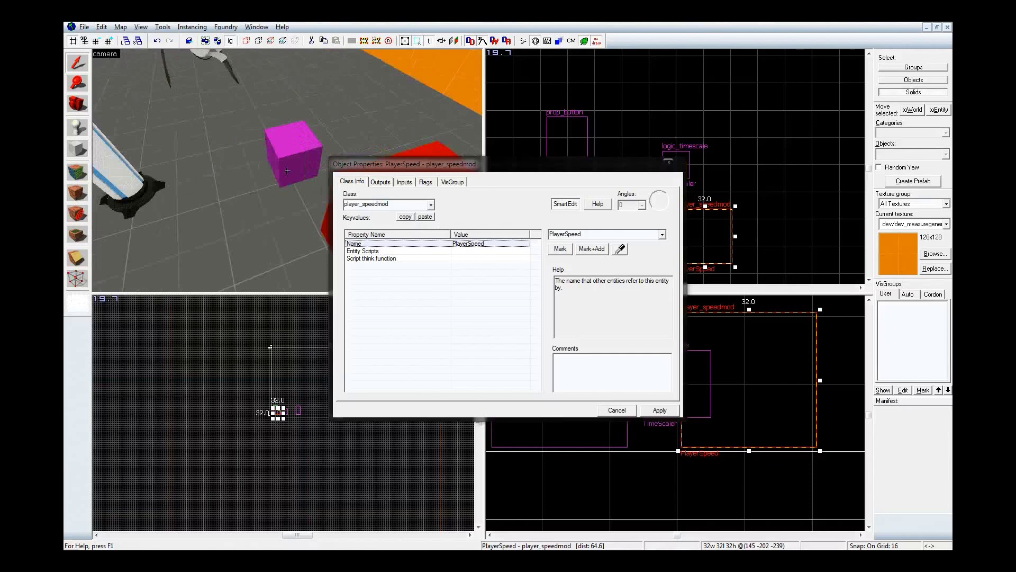
left_click(226, 137)
left_click(380, 182)
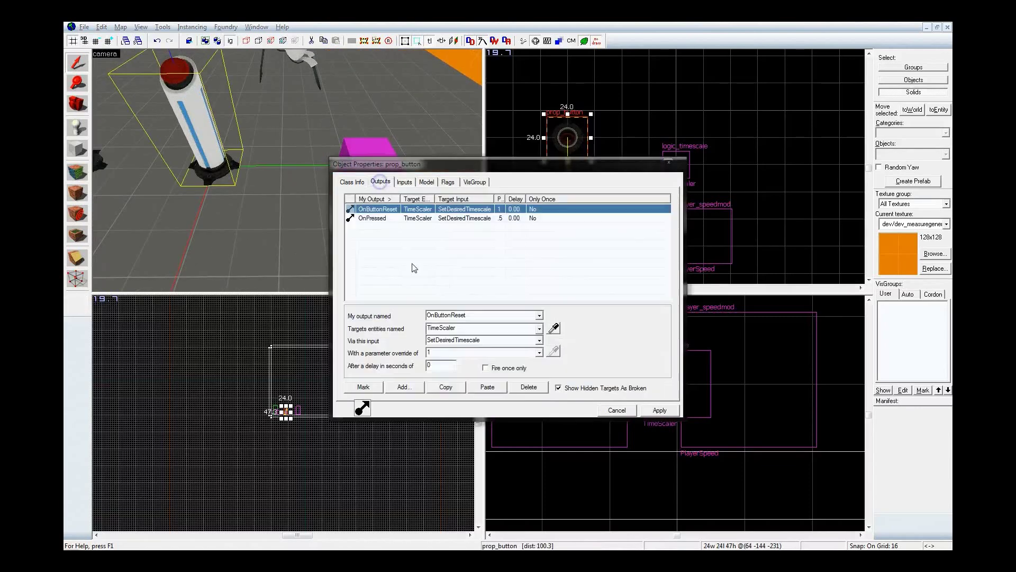
left_click(394, 218, "shift")
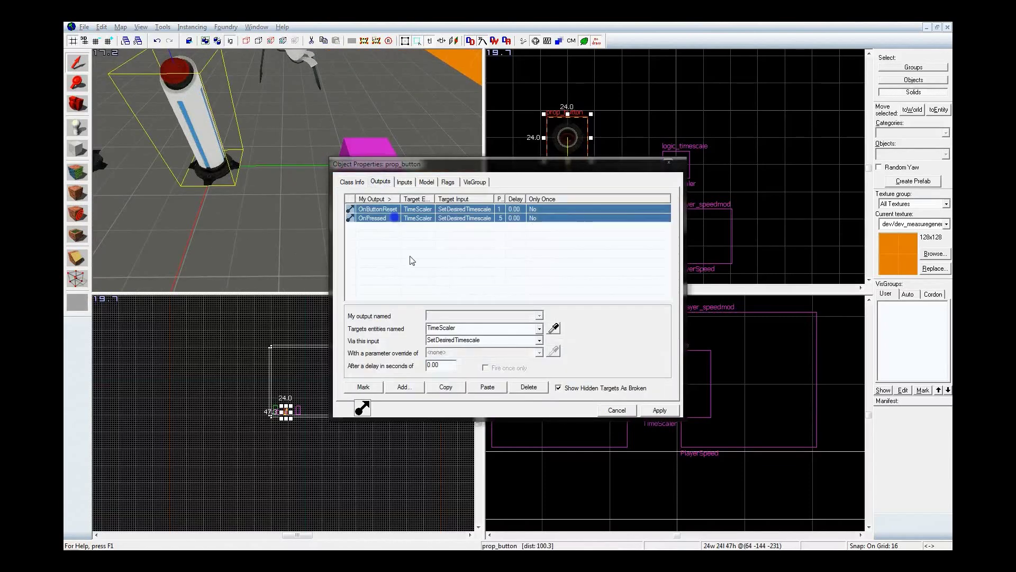
left_click(445, 387)
left_click(482, 388)
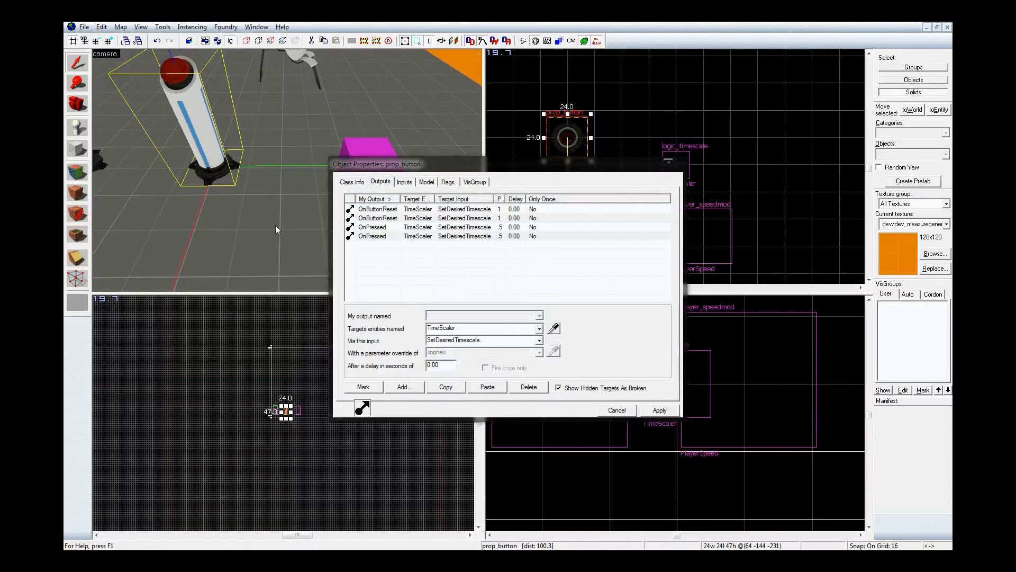
Step: Retarget one copy of each duplicated button output to the PlayerSpeed entity by picking it in the 3D view
key("z")
key("z")
left_click(554, 327)
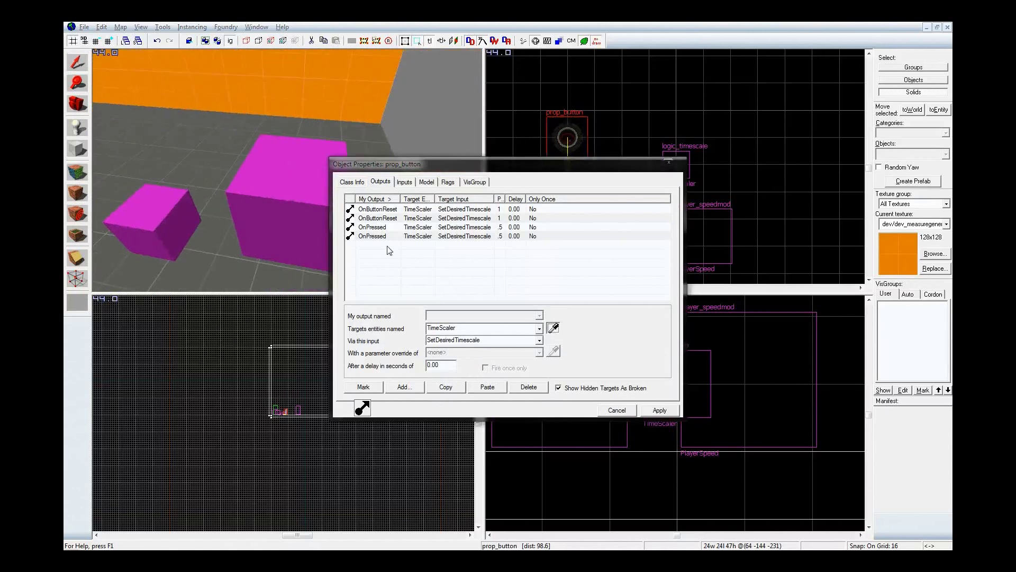
left_click(271, 170)
Step: Change the input of the OnButtonReset output that targets PlayerSpeed to ModifySpeed
left_click(451, 227)
left_click(451, 219)
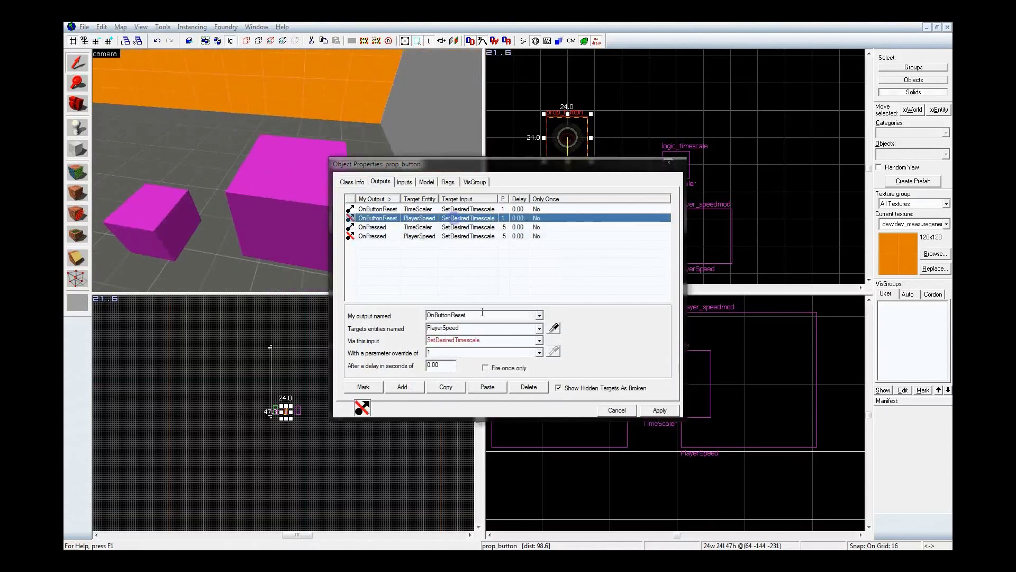
double_click(486, 339)
type("ModifySpeed")
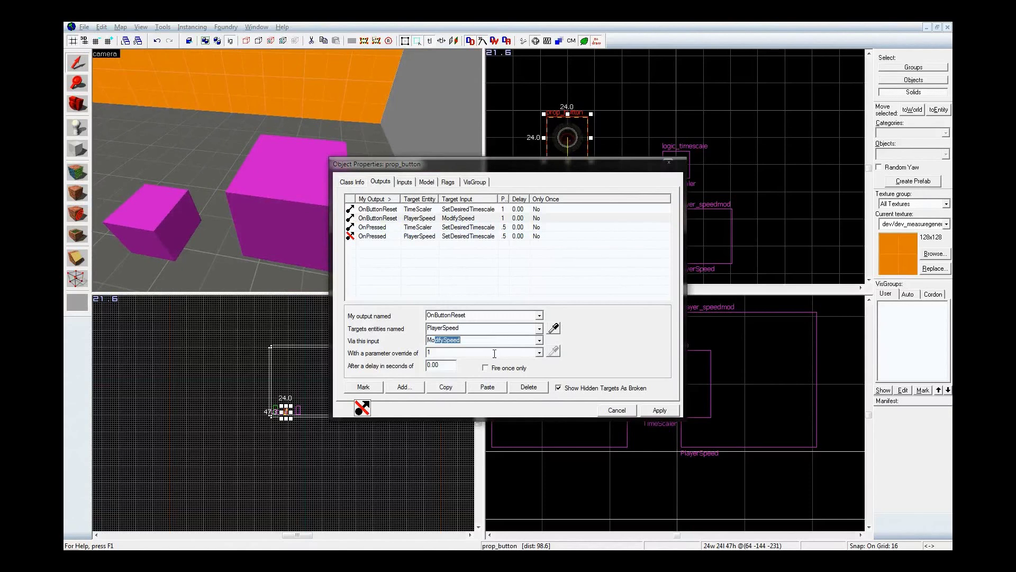
Step: Set the OnPressed output targeting PlayerSpeed to ModifySpeed with a parameter of 2, apply it, and review both OnPressed outputs
left_click(438, 237)
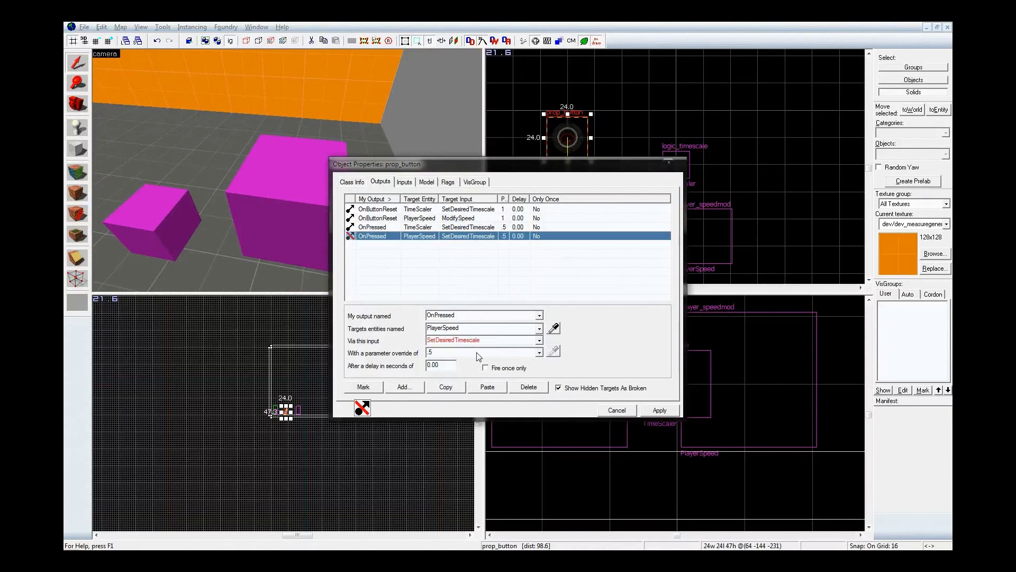
double_click(487, 342)
type("ModifySpeed")
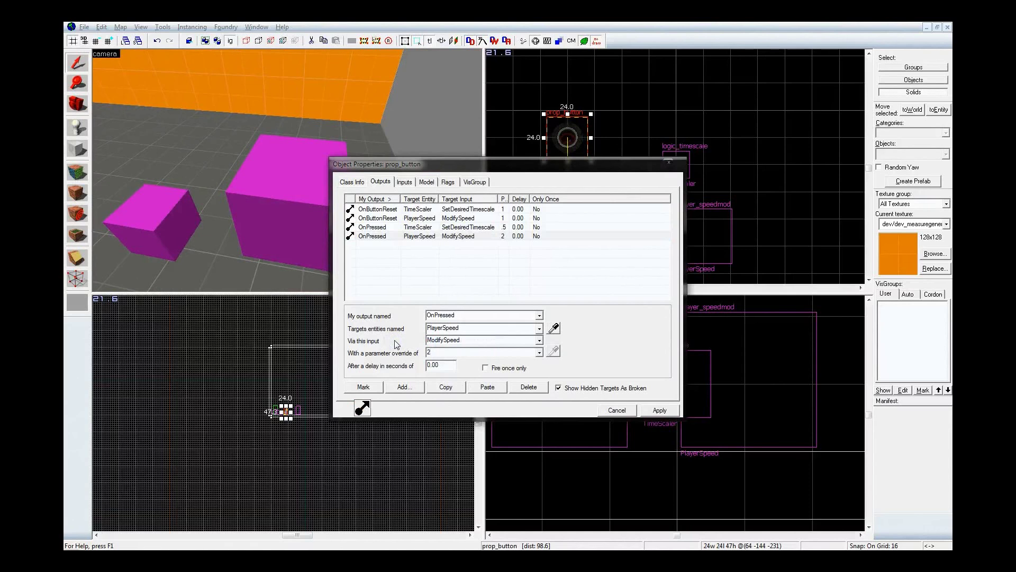
left_click(661, 410)
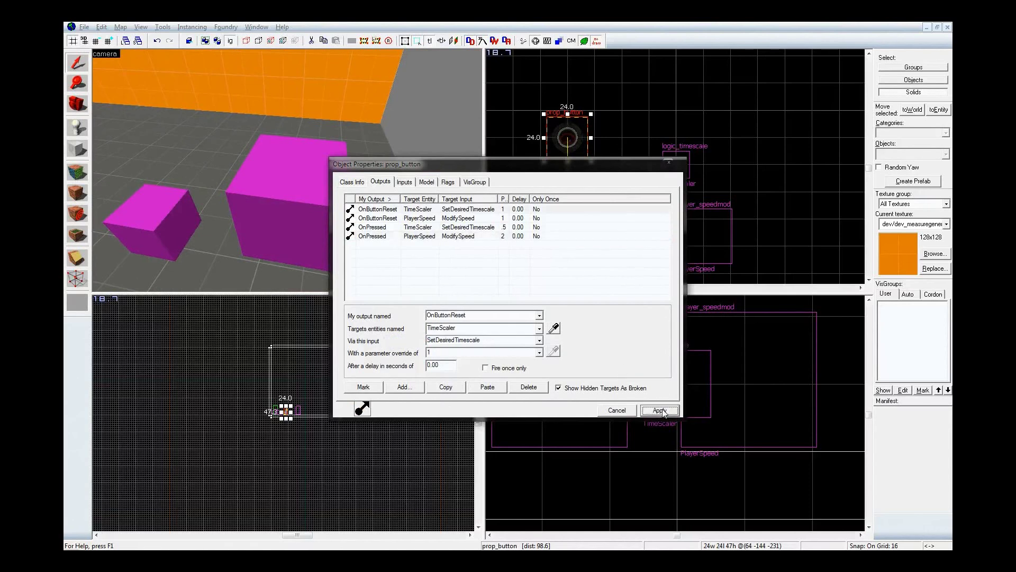
left_click(491, 227)
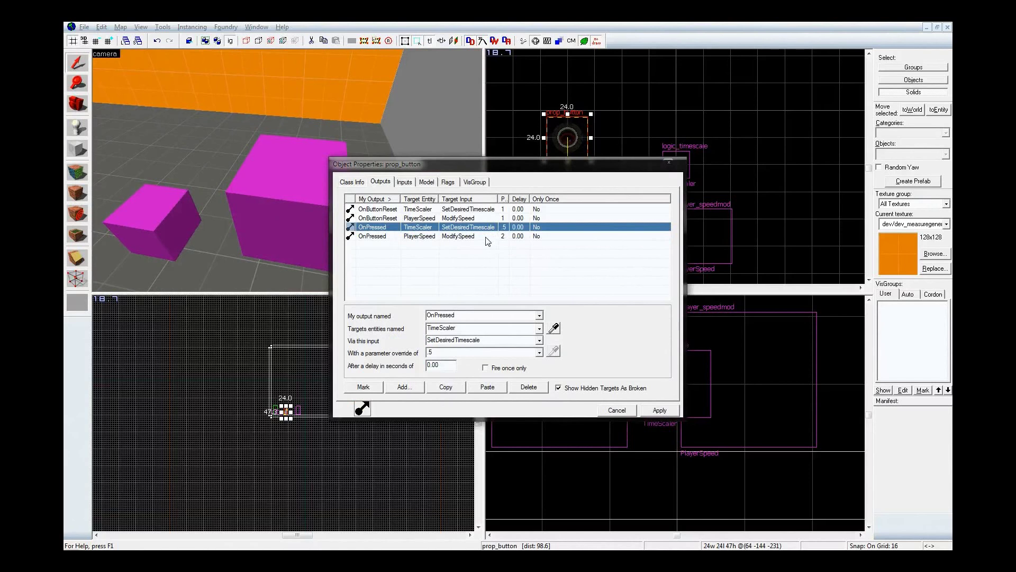
left_click(485, 236)
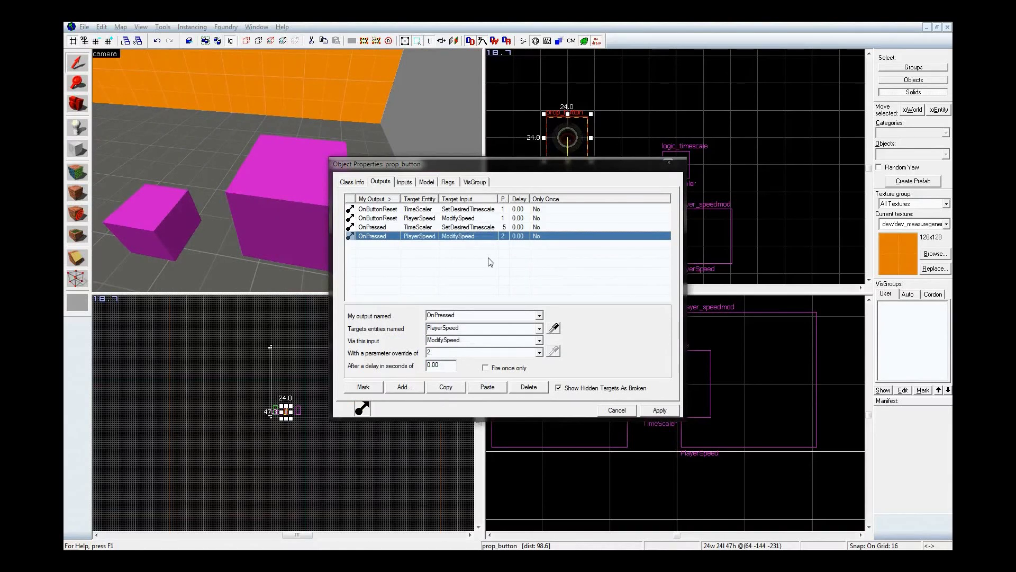
Step: Compile and run the map with the current run settings and switch to the Portal 2 window
key("z")
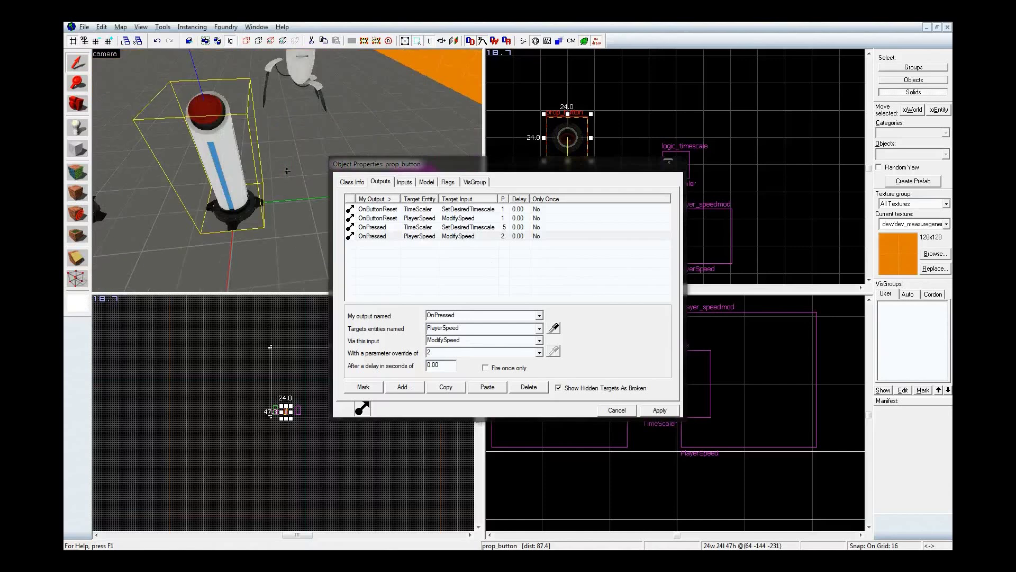
key("z")
key("F9")
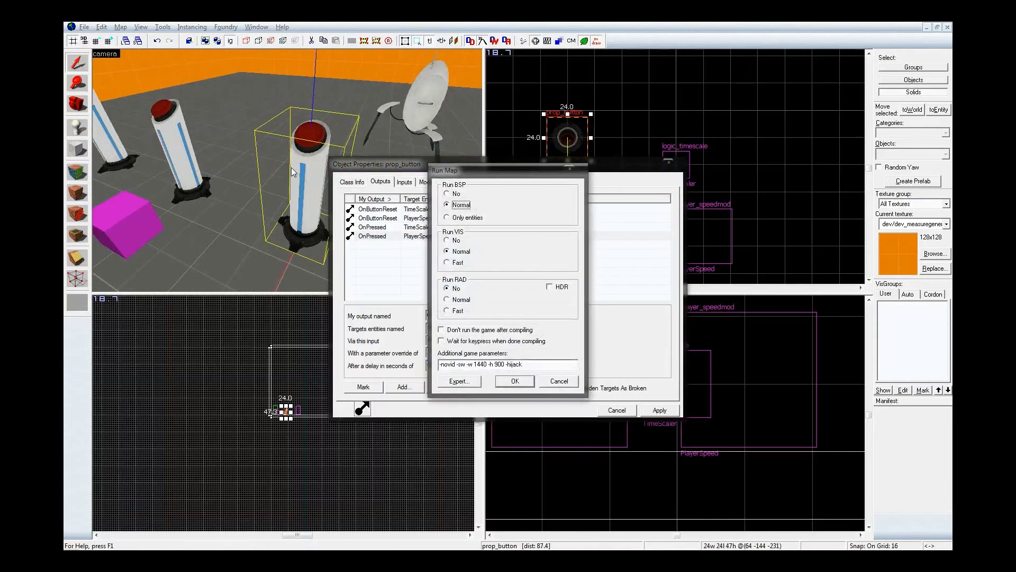
key("Return")
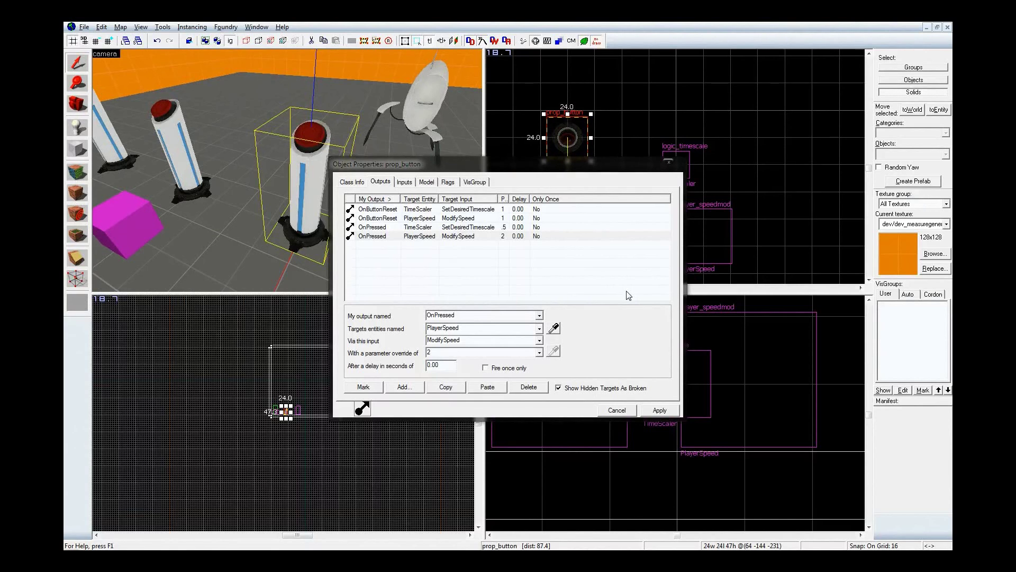
left_click(686, 558)
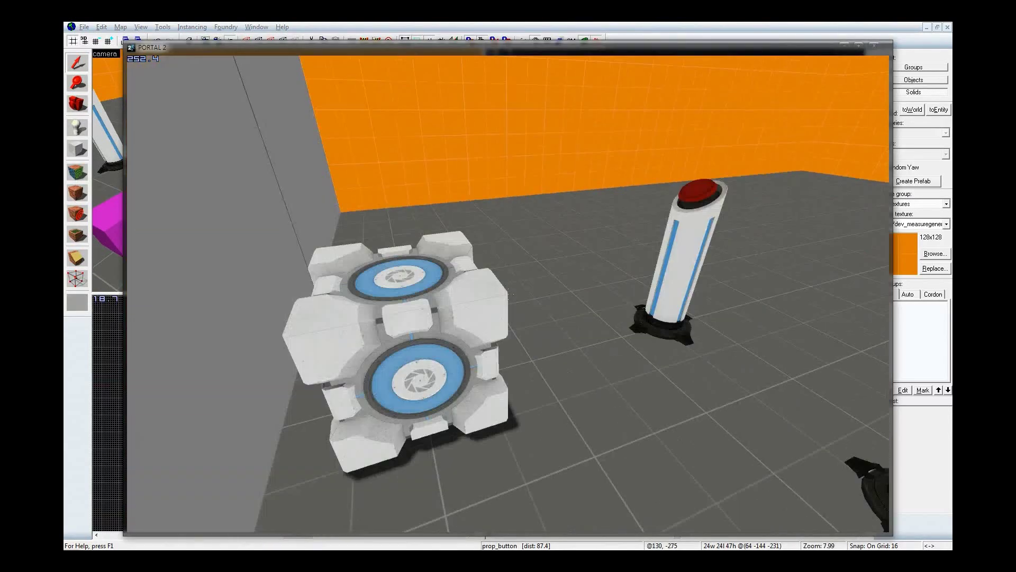
Step: Walk past the buttons and around the turret to examine the room at the player's normal speed
key("d")
key("w")
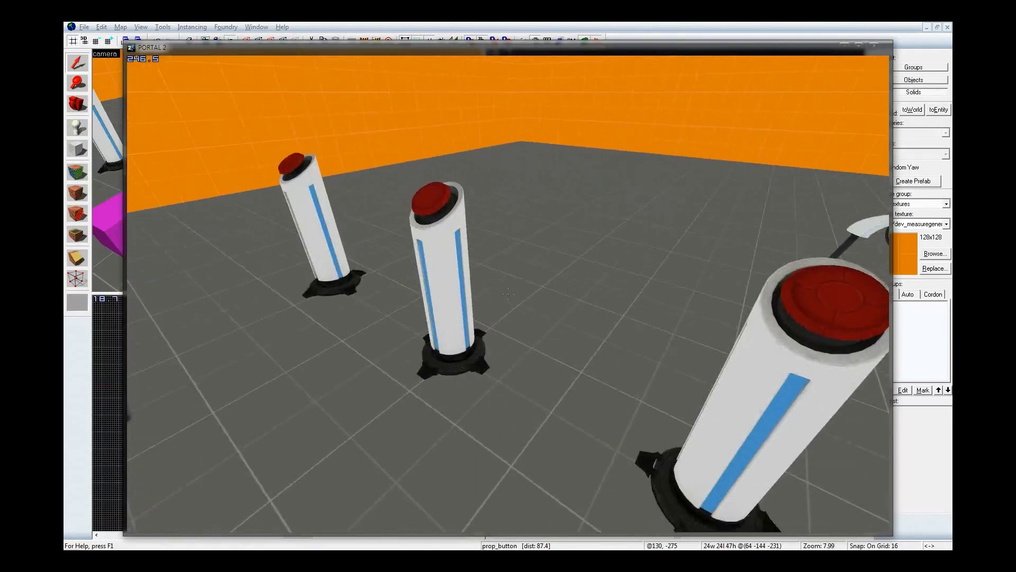
key("d")
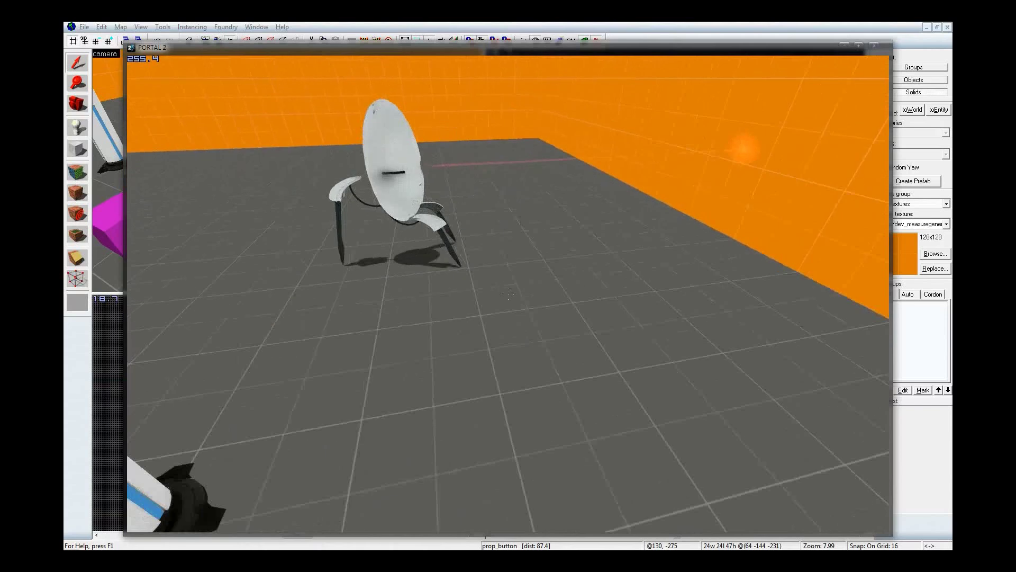
key("a")
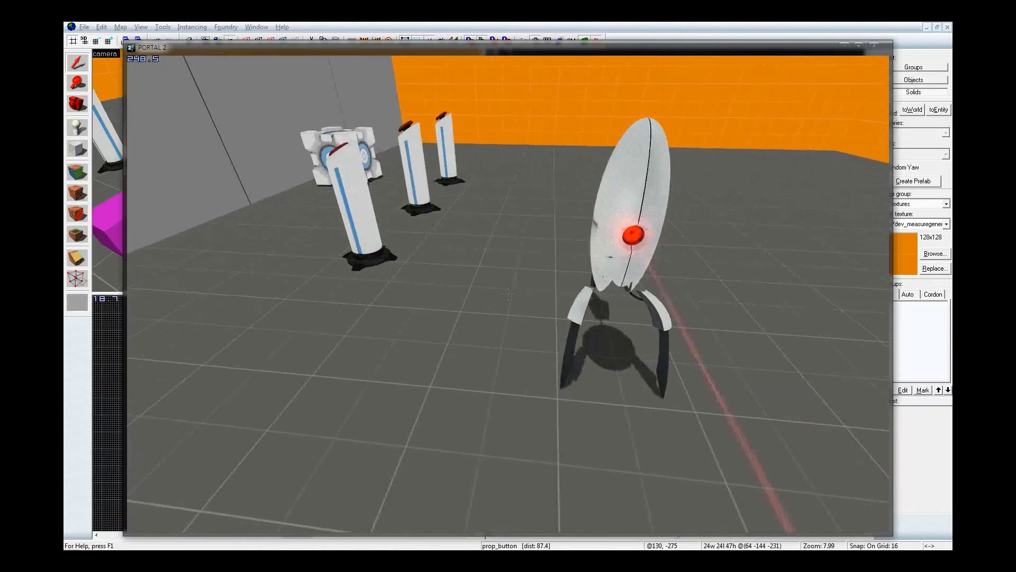
key("d")
Step: Pick up, carry and release the turret near the buttons to examine how it reacts to being handled
key("e")
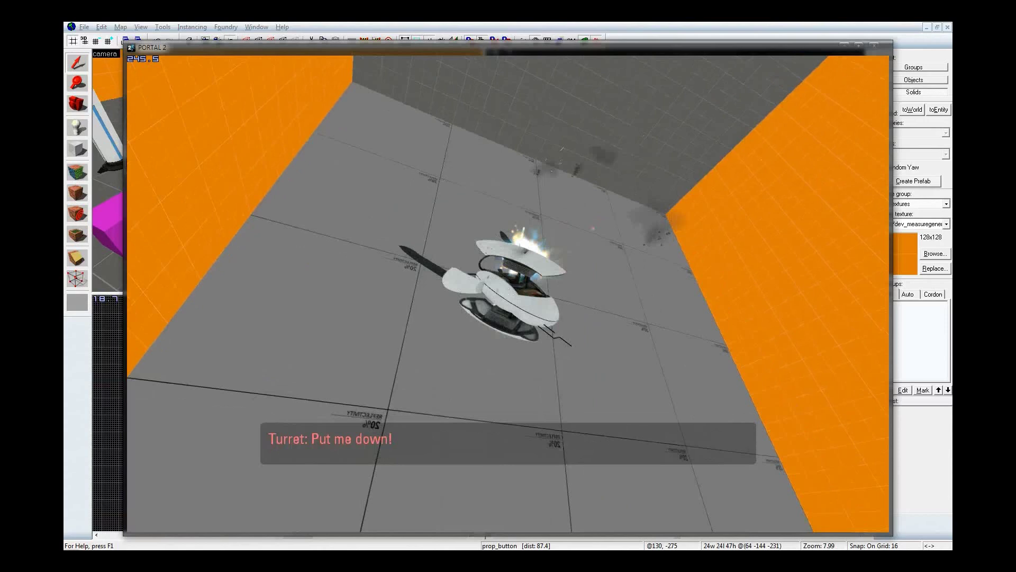
key("e")
key("d")
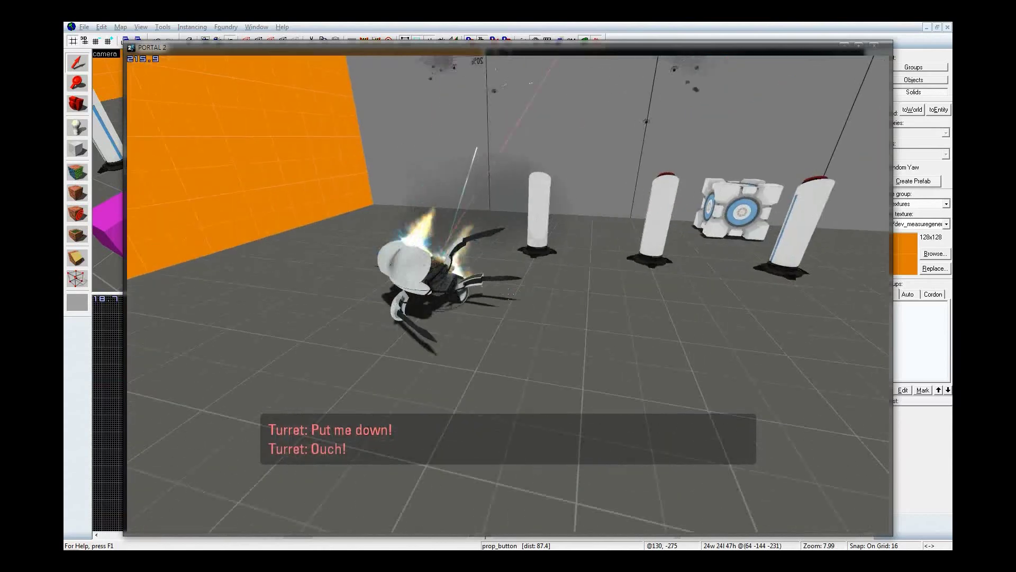
key("a")
key("e")
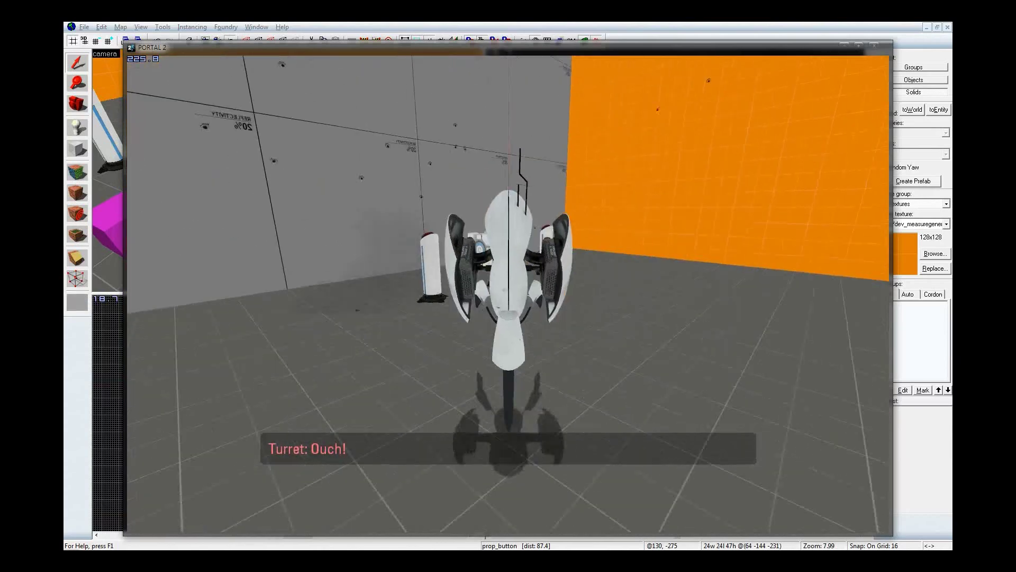
key("w")
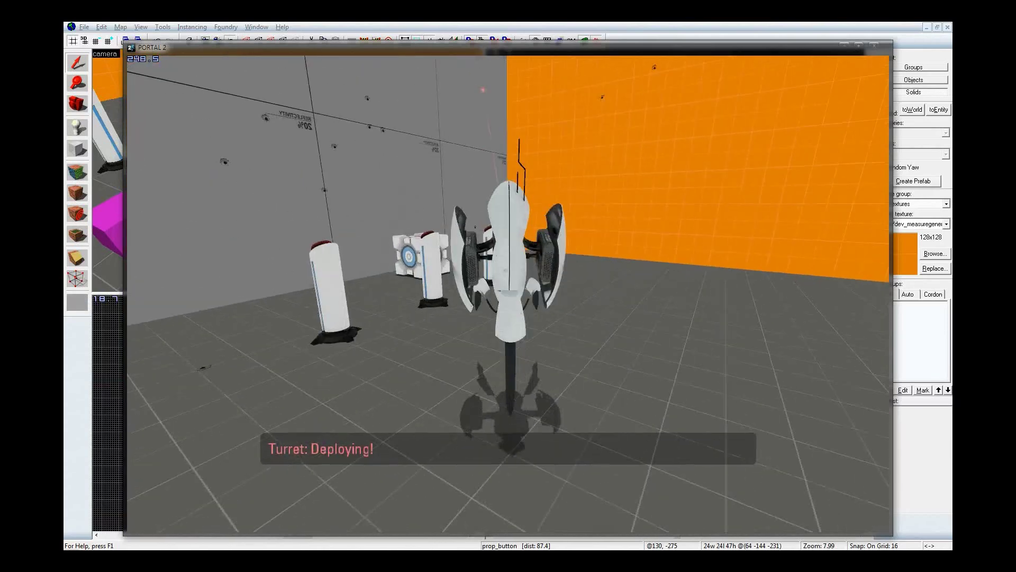
key("e")
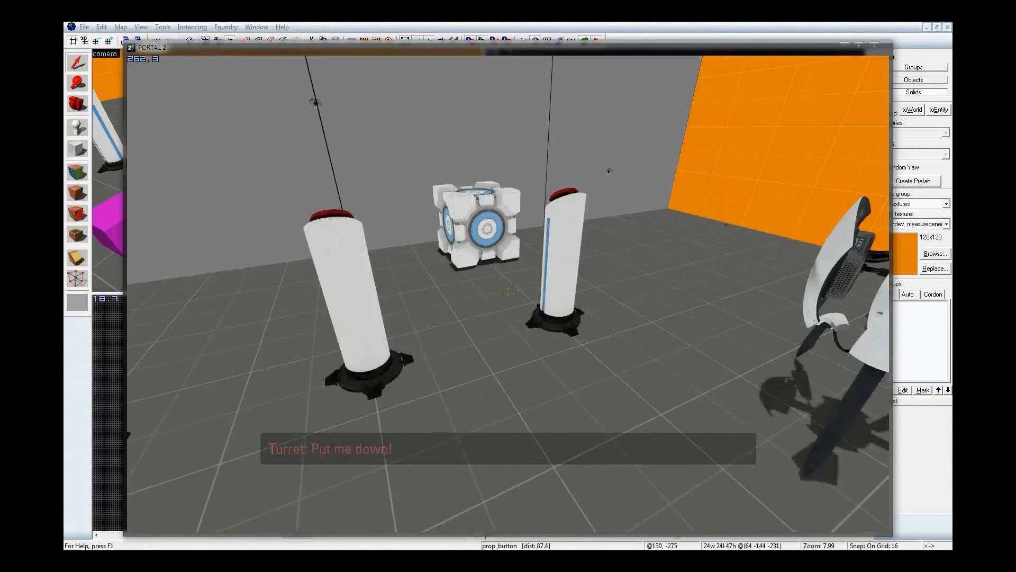
Step: Go to the buttons, carry the cube over beside the turret and set it down there to examine the turret's reaction
key("w")
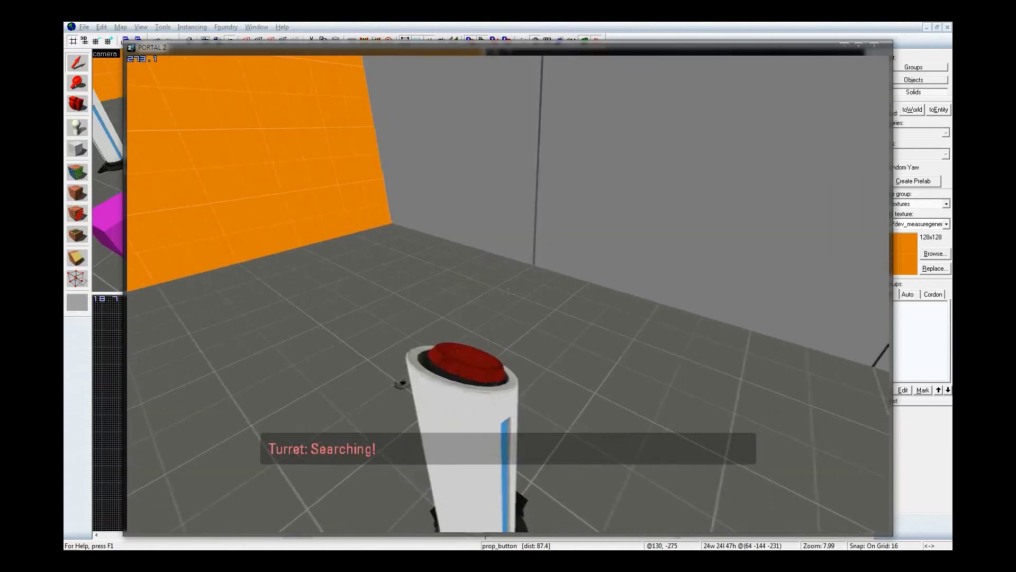
key("w")
key("e")
key("e")
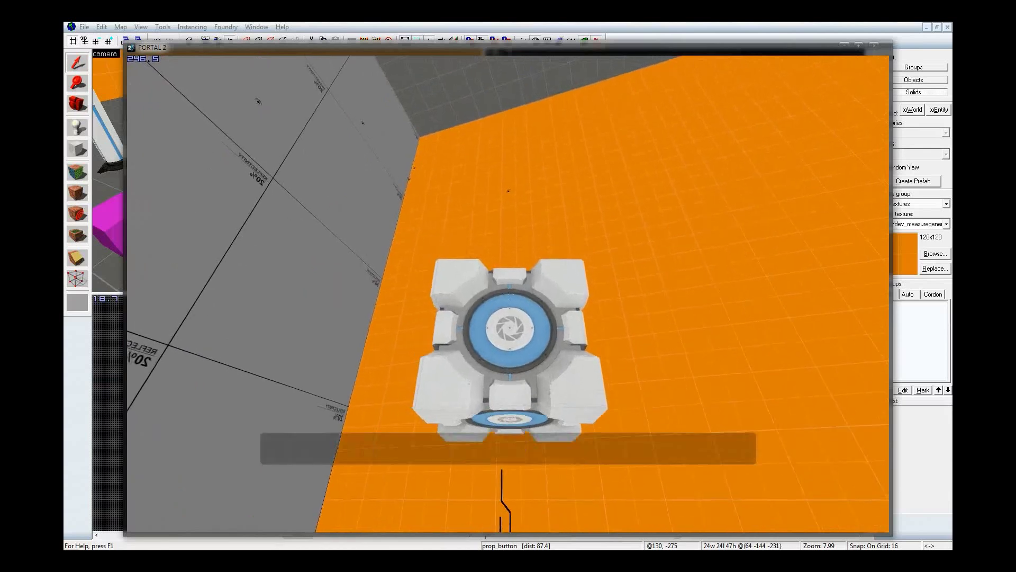
key("e")
key("w")
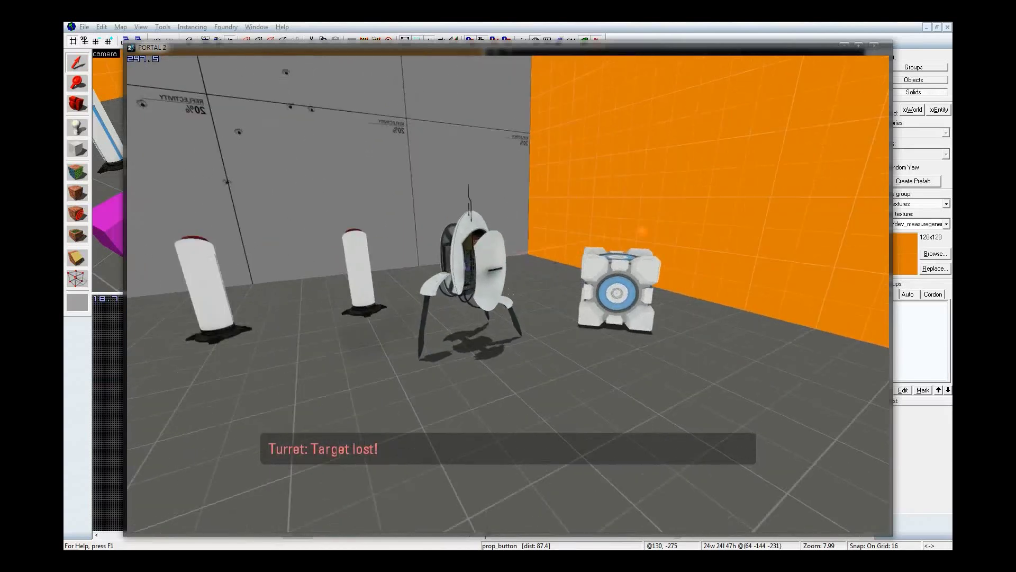
key("e")
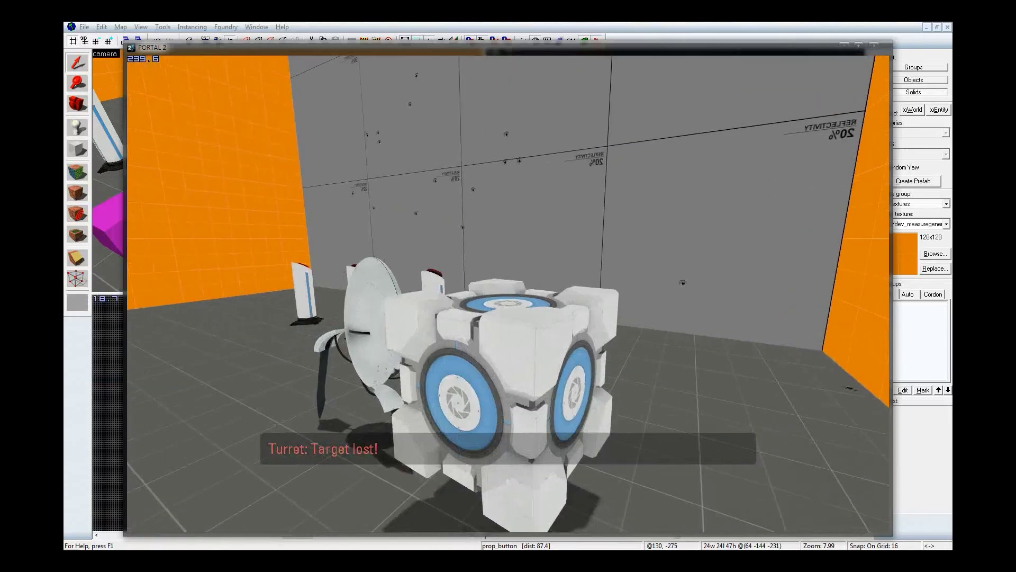
key("e")
key("e")
key("a")
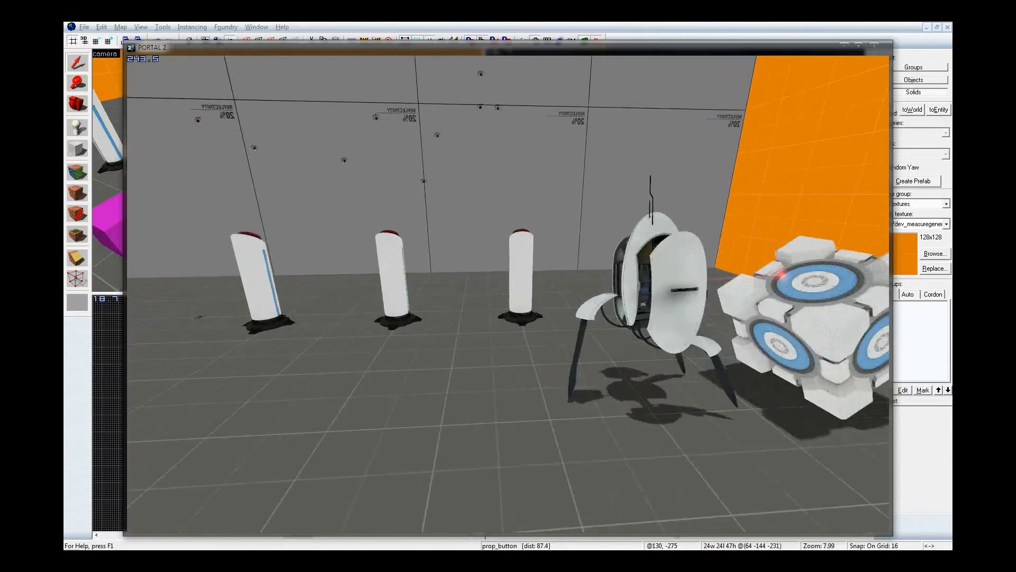
Step: Walk around the turret and cube to the buttons and examine how the turret reacts to the player
key("w")
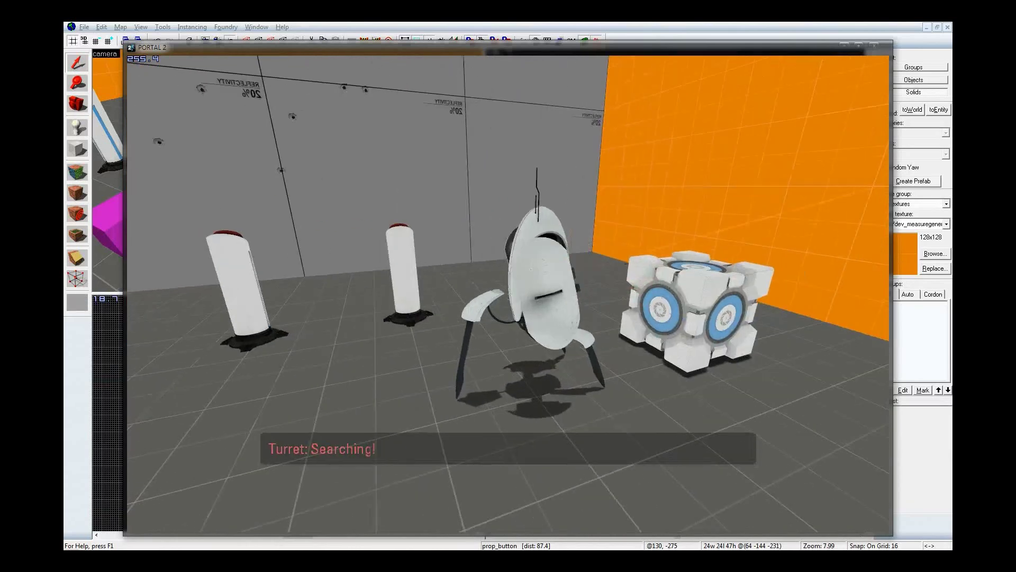
key("e")
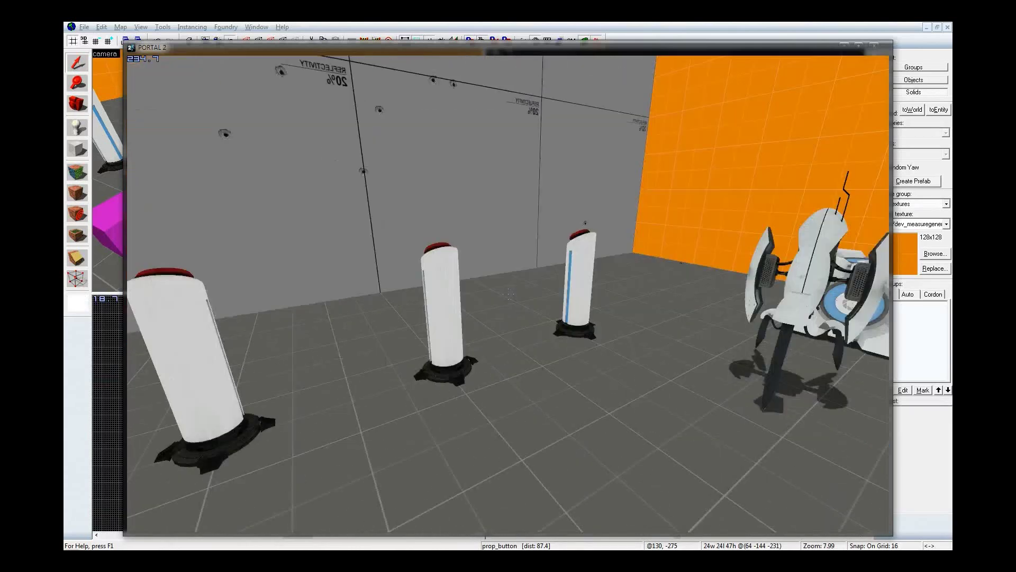
key("a")
key("w")
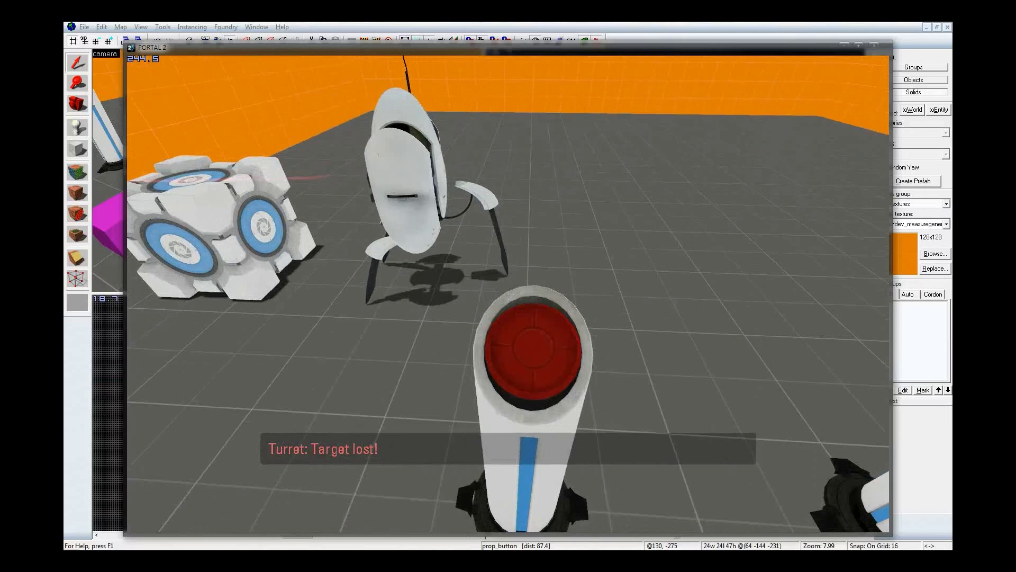
key("a")
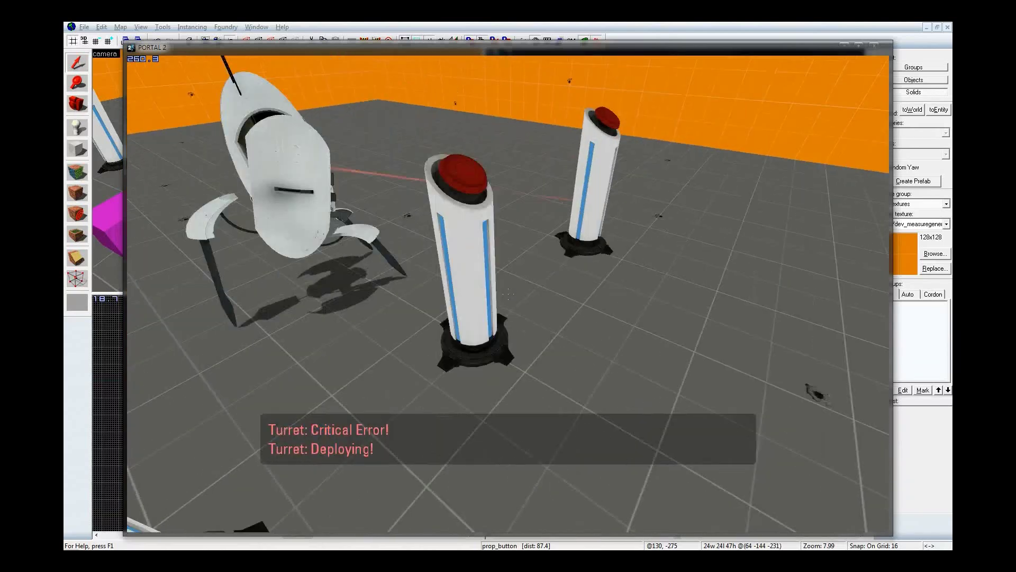
Step: Activate a timescale button, walk behind the turret and jump to examine movement under the changed timescale
key("e")
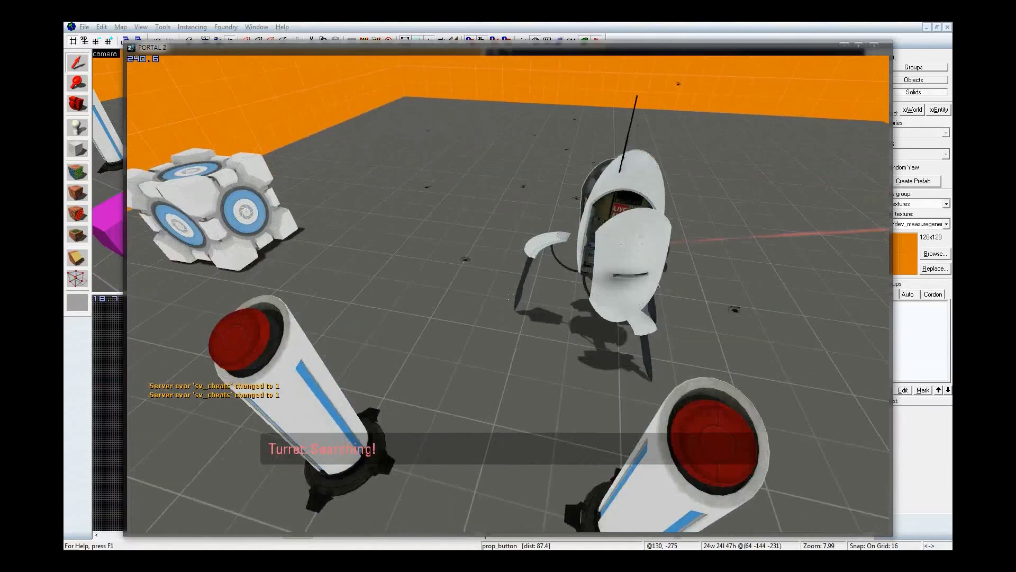
key("a")
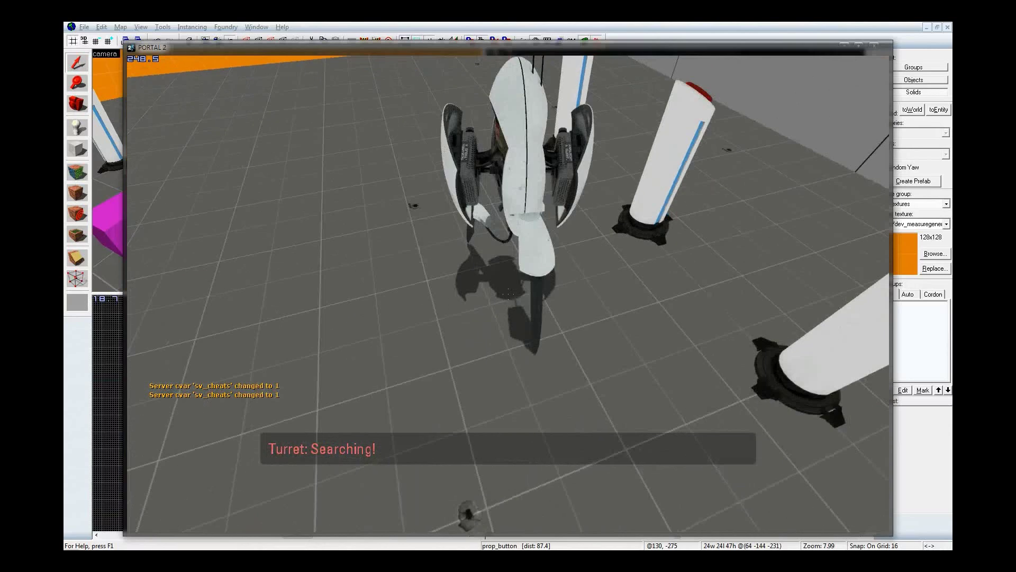
key("space")
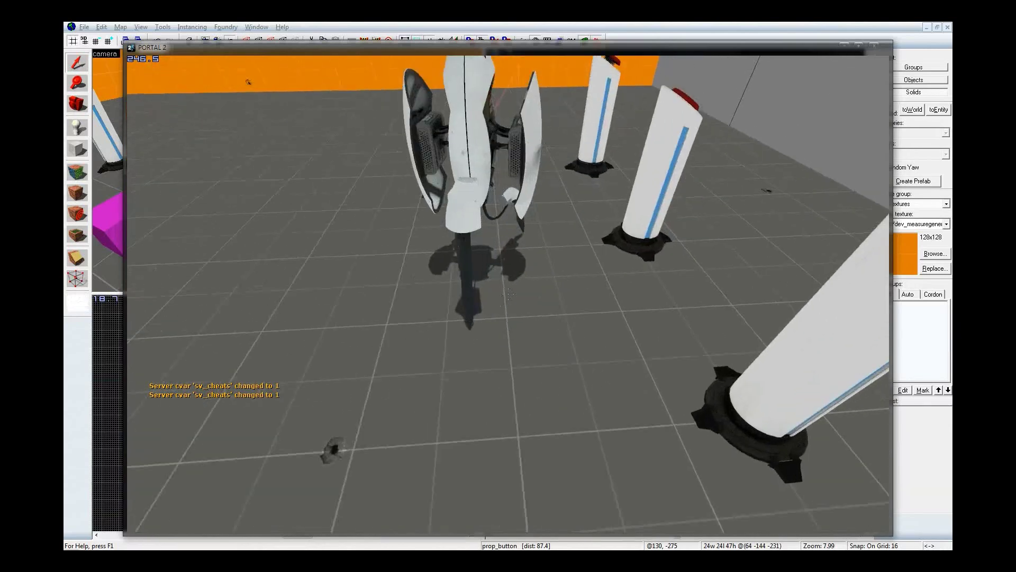
Step: Pick up the turret, carry it back and forth near the buttons and release it to examine its handling
key("e")
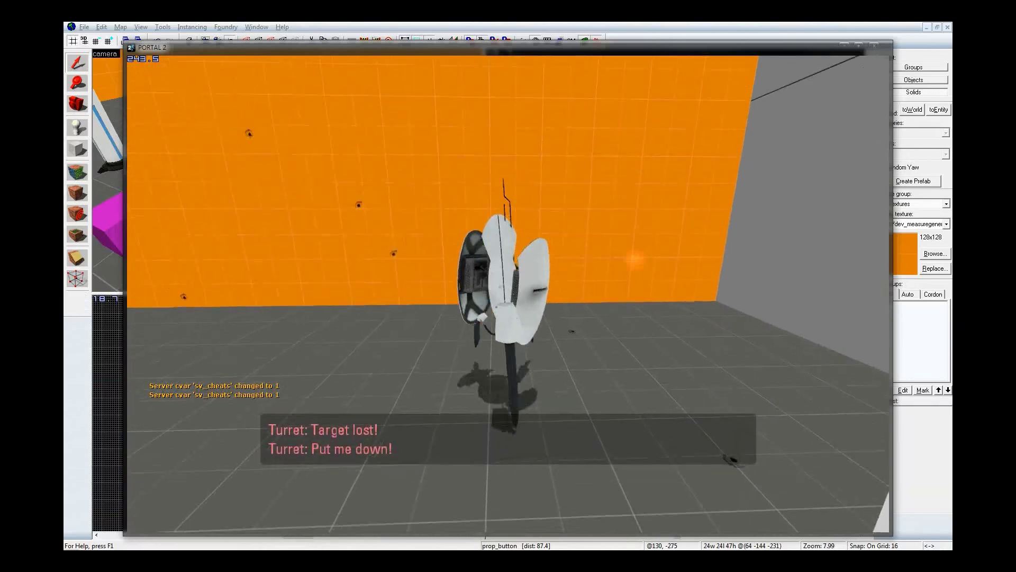
key("w")
key("s")
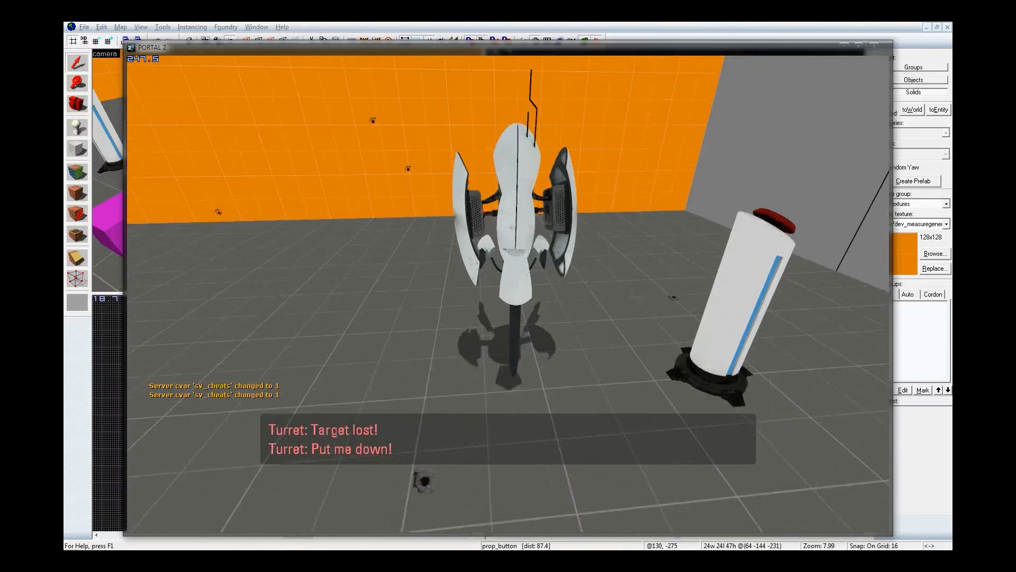
key("s")
key("e")
Step: Walk past the cube and back around the buttons to examine the turret and the movement with the timescale reset
key("w")
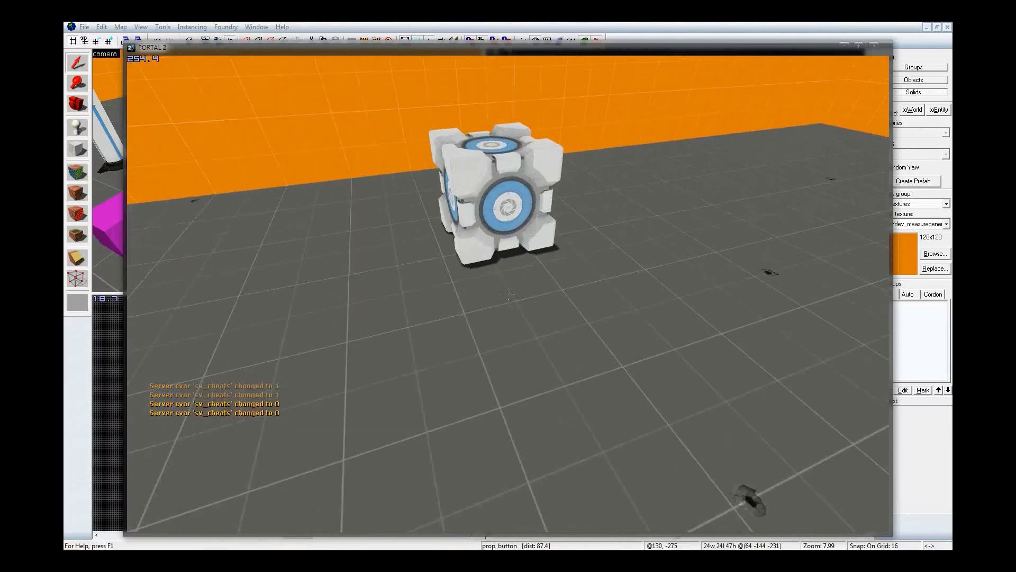
key("e")
key("e")
key("w")
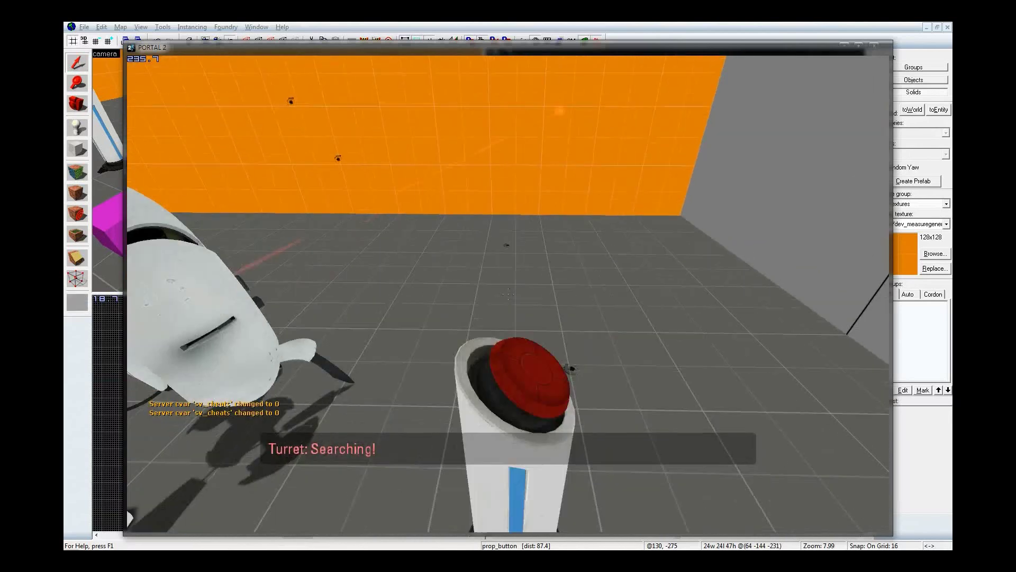
key("d")
key("s")
key("d")
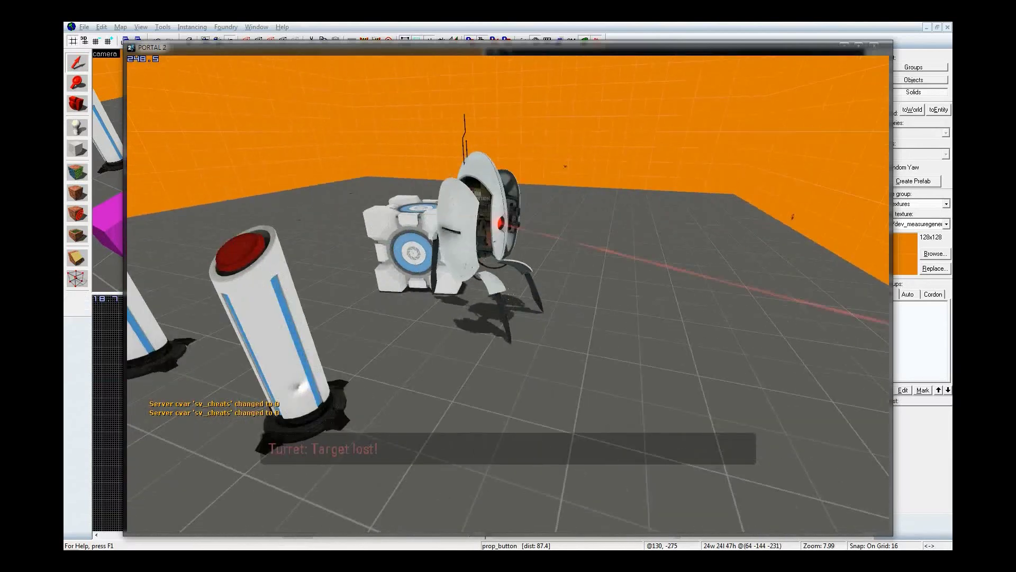
Step: Pick up the turret, carry it to the orange walls, knock it over and return to the buttons
key("w")
key("e")
key("e")
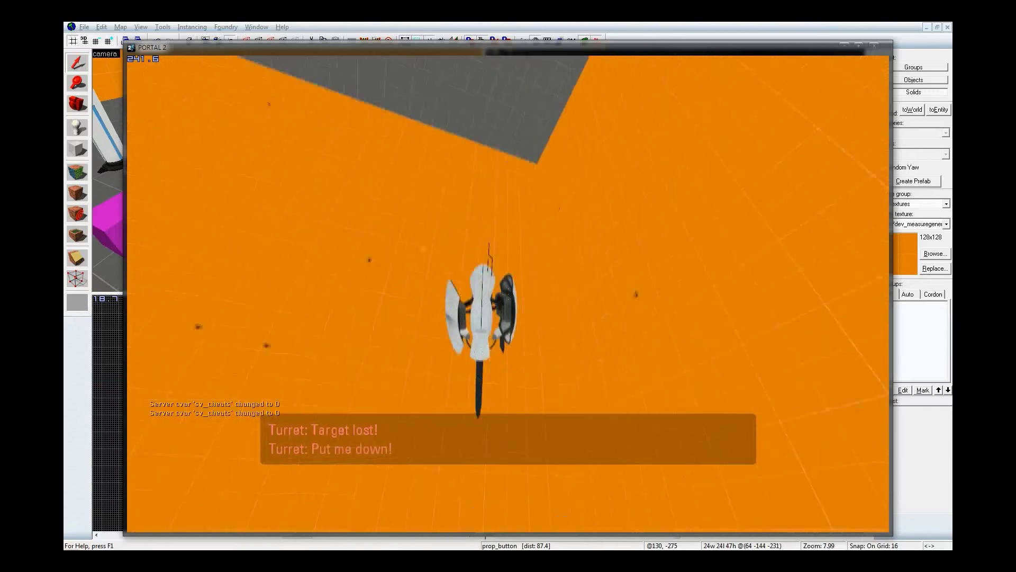
key("e")
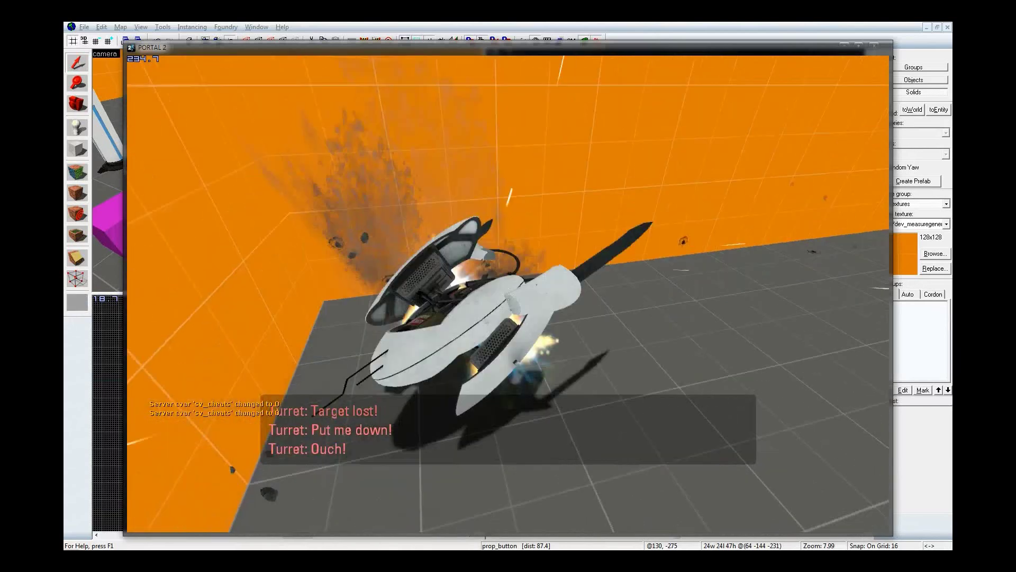
key("w")
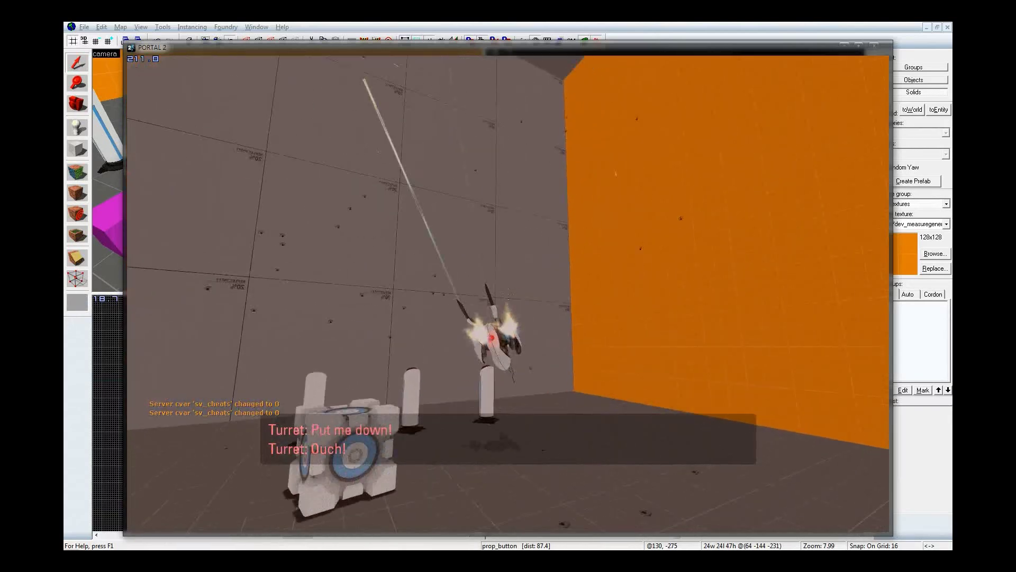
key("w")
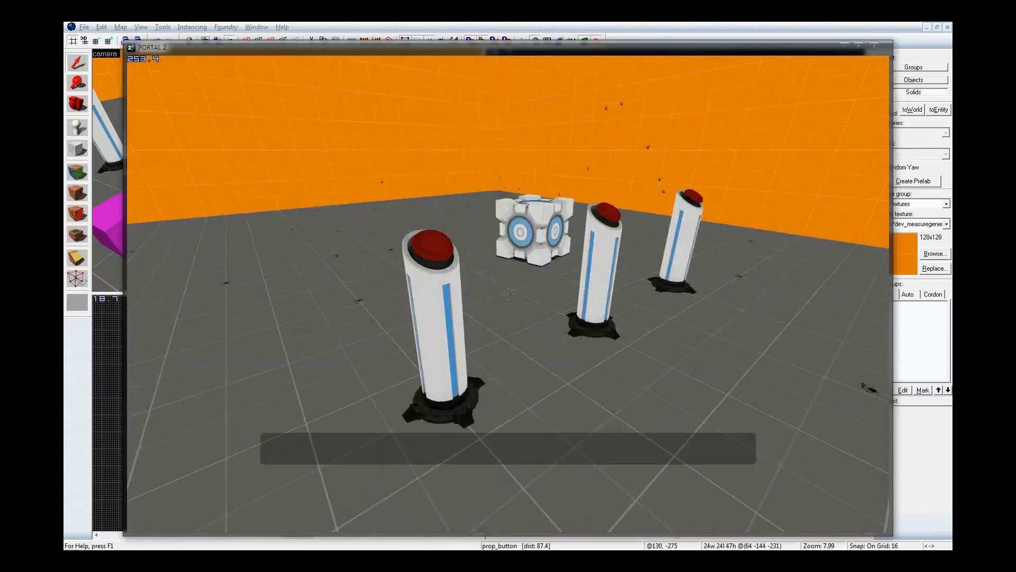
Step: Clear the console, try to change the player's speed with "ent_fire playerspeed 5", and walk in the game to test it
key("d")
key("a")
key("grave")
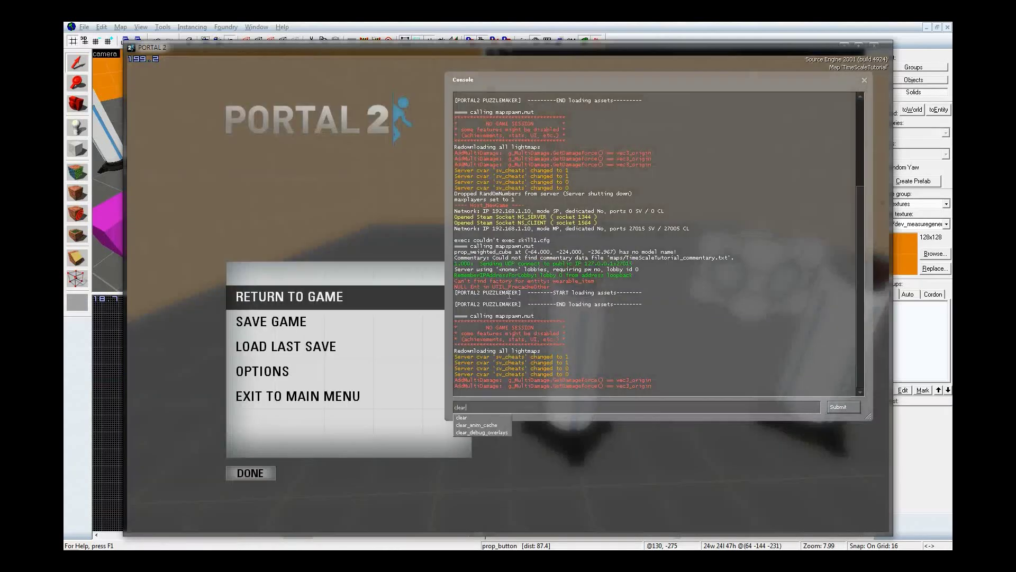
key("Return")
type("ent_fire playerspeed")
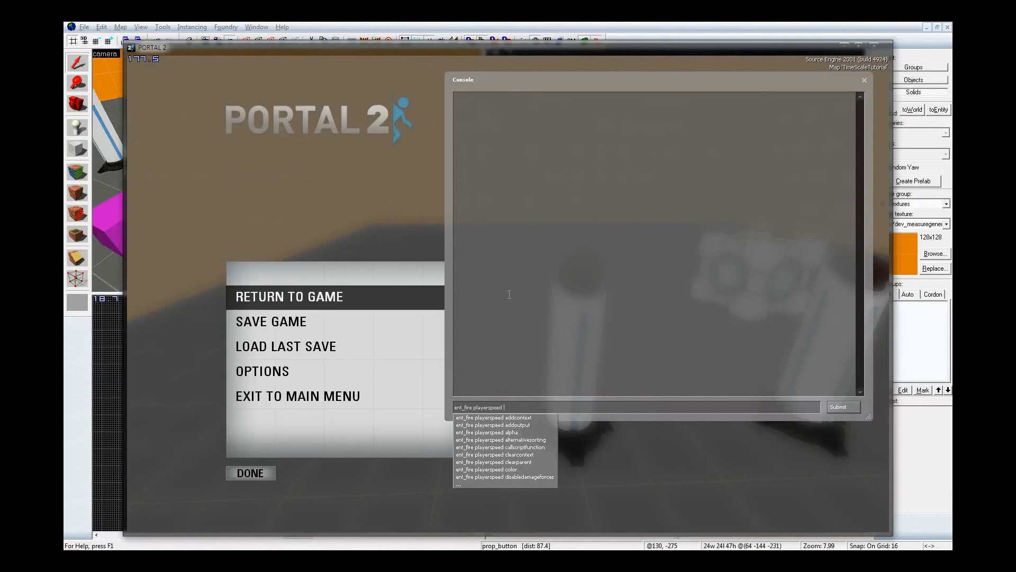
key("Return")
key("Escape")
key("w")
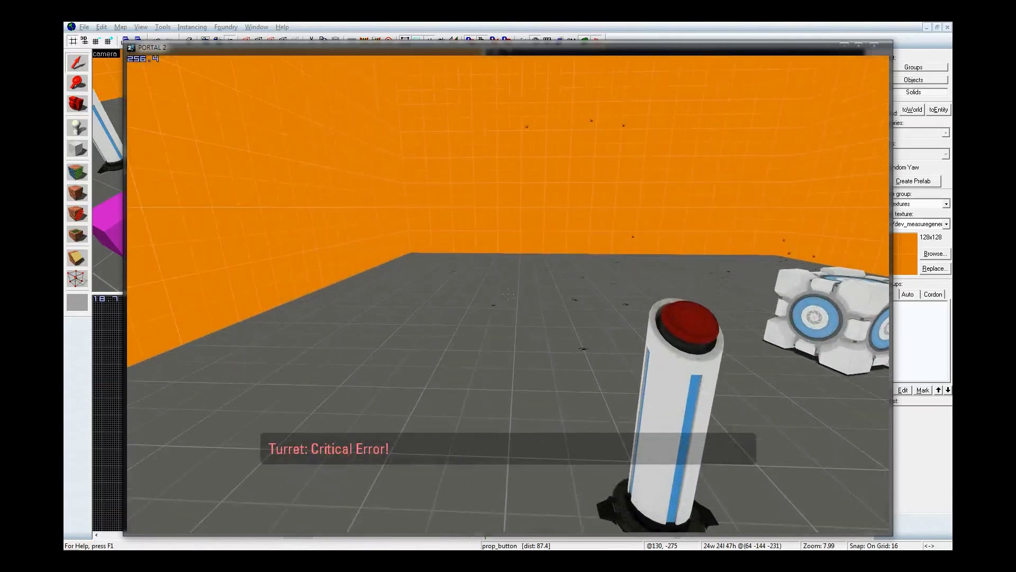
Step: Run "ent_fire playerspeed modifyspeed 5" in the console and move around the room to test the player's speed
key("Escape")
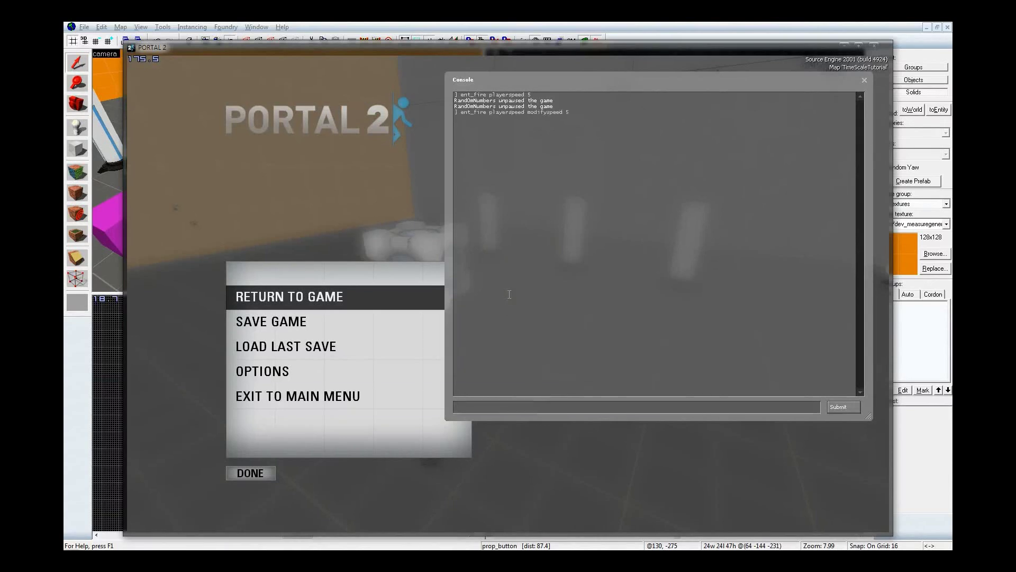
key("Escape")
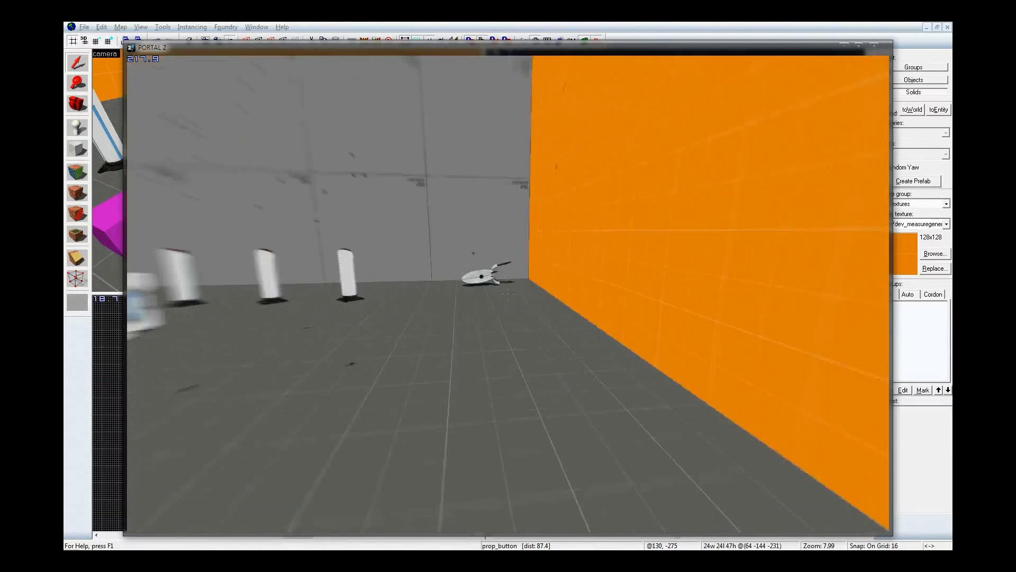
key("s")
key("w")
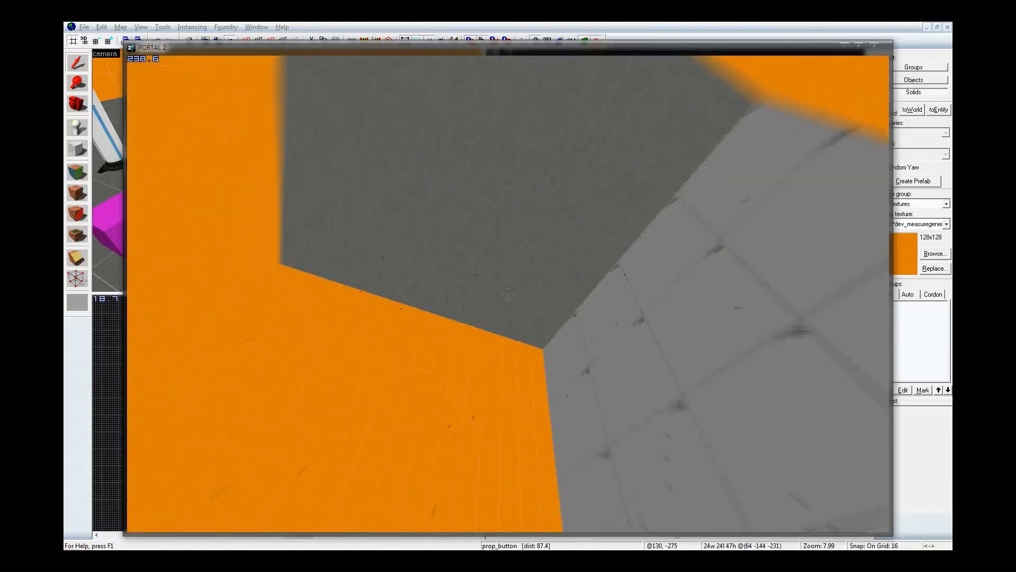
Step: Run "ent_fire playerspeed modifyspeed .5" in the console, walk by the cube to test the speed, and reopen the console
key("grave")
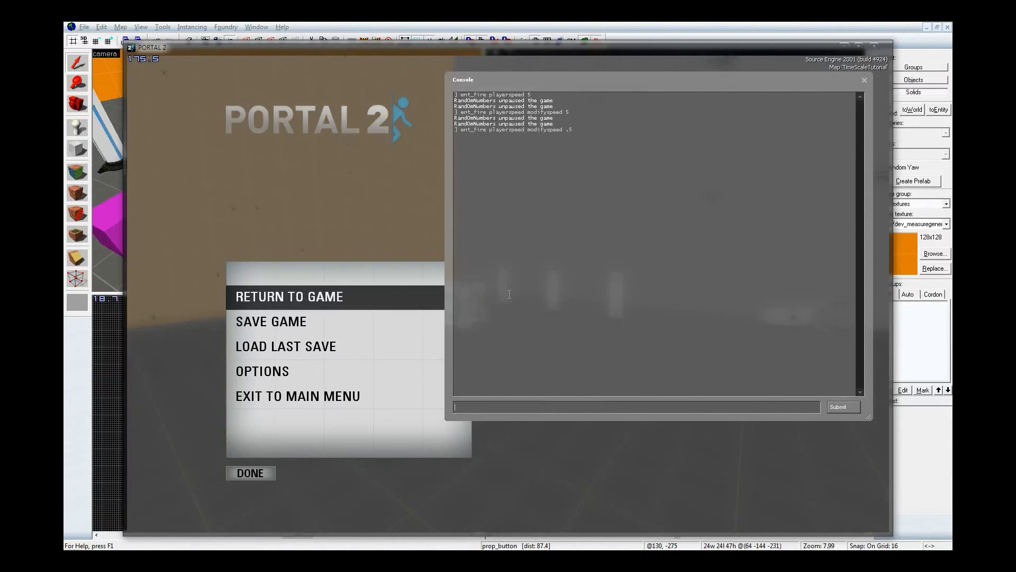
key("Escape")
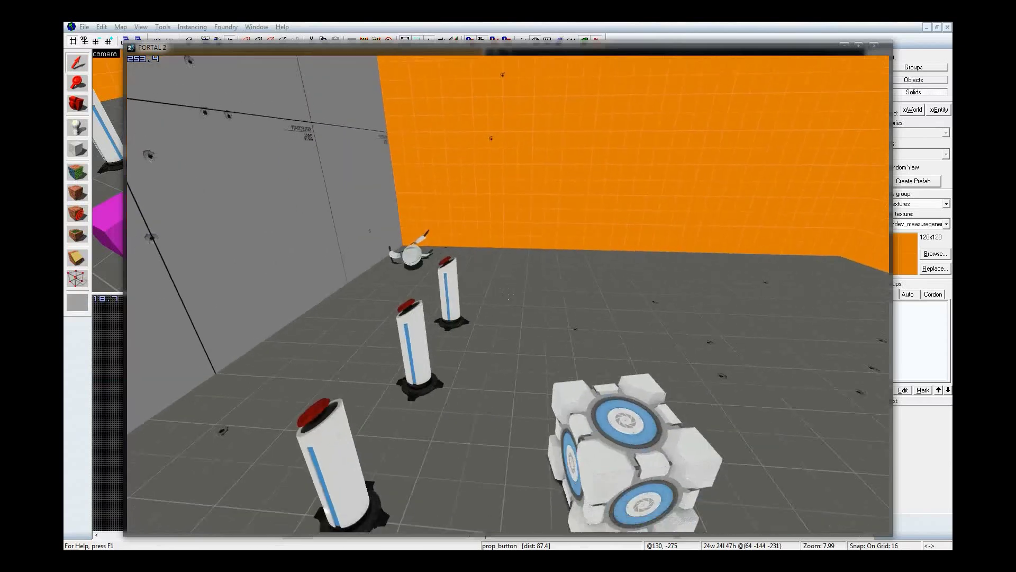
key("w")
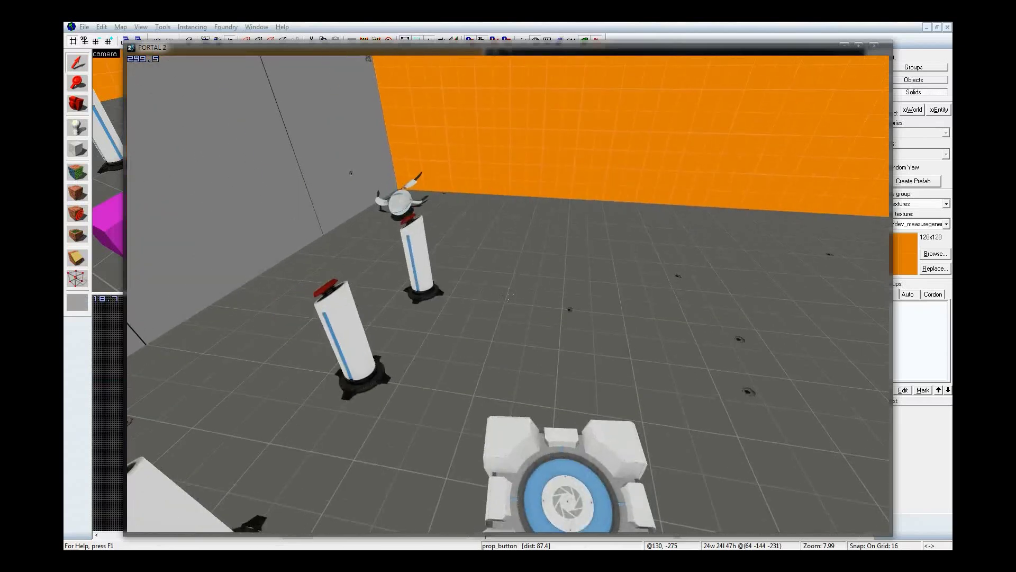
key("grave")
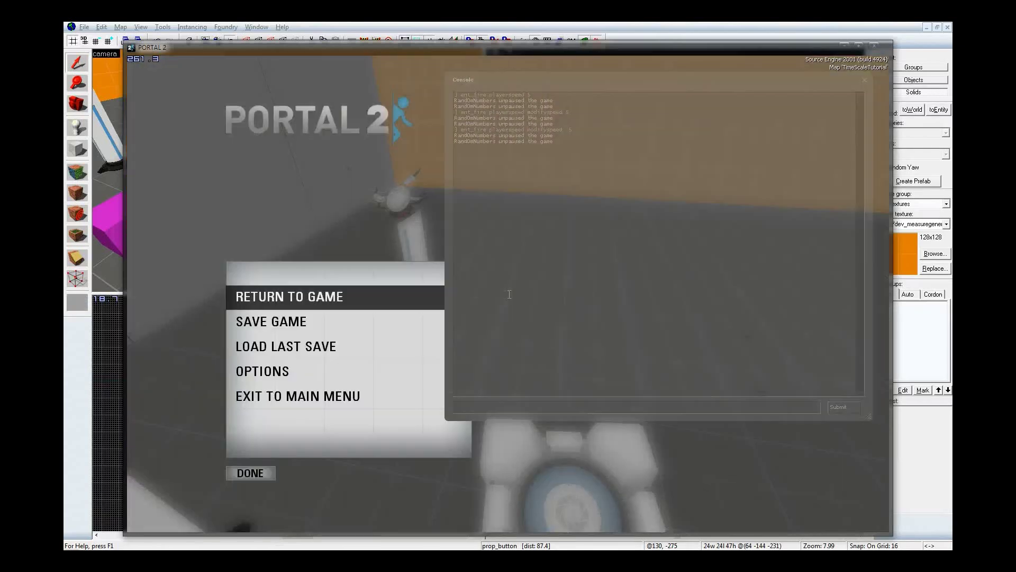